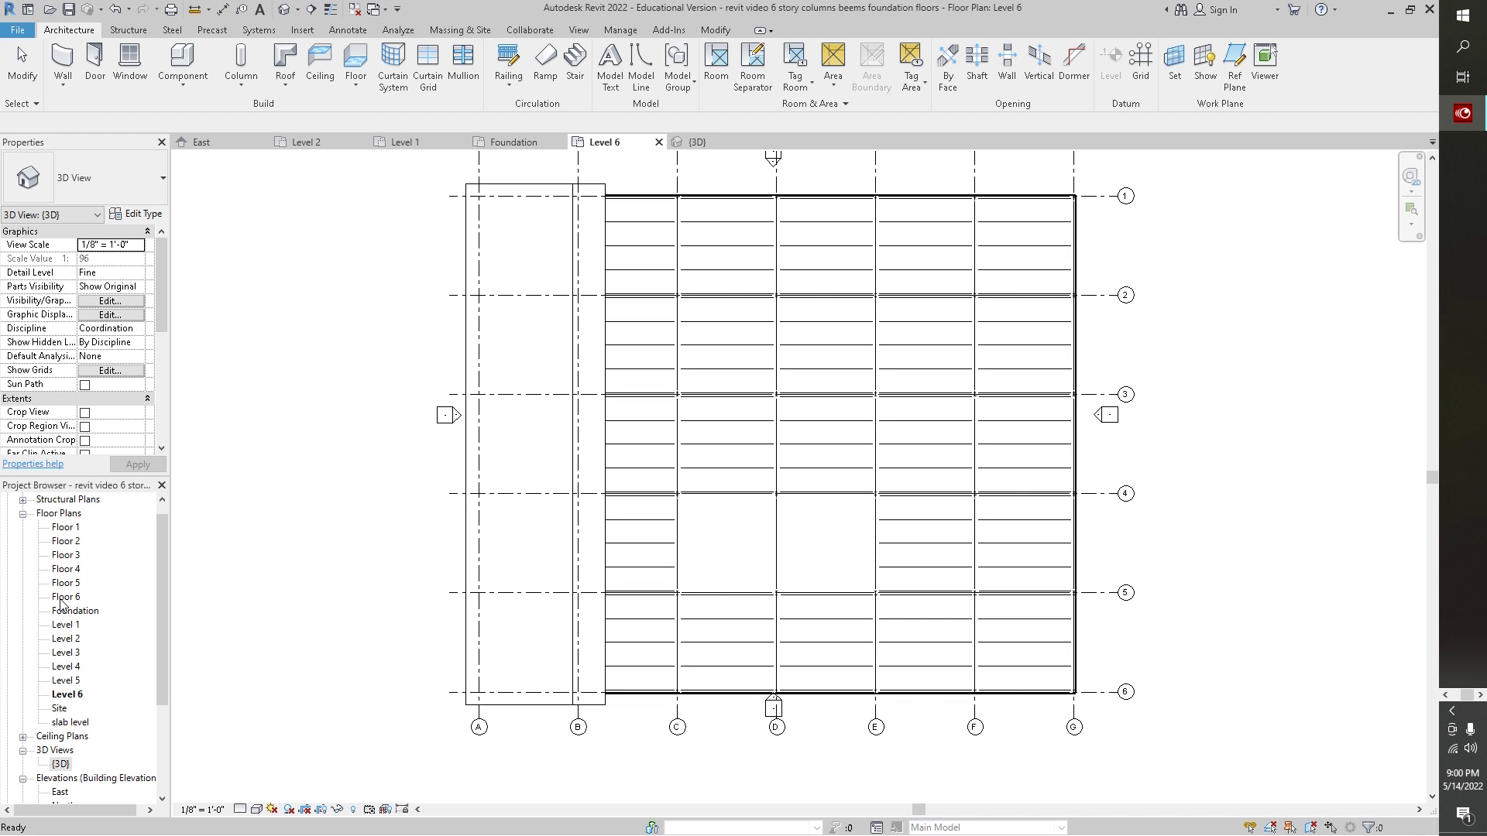
# Open the Floor 6 floor plan view
pyautogui.click(62, 599)
pyautogui.click(62, 598)
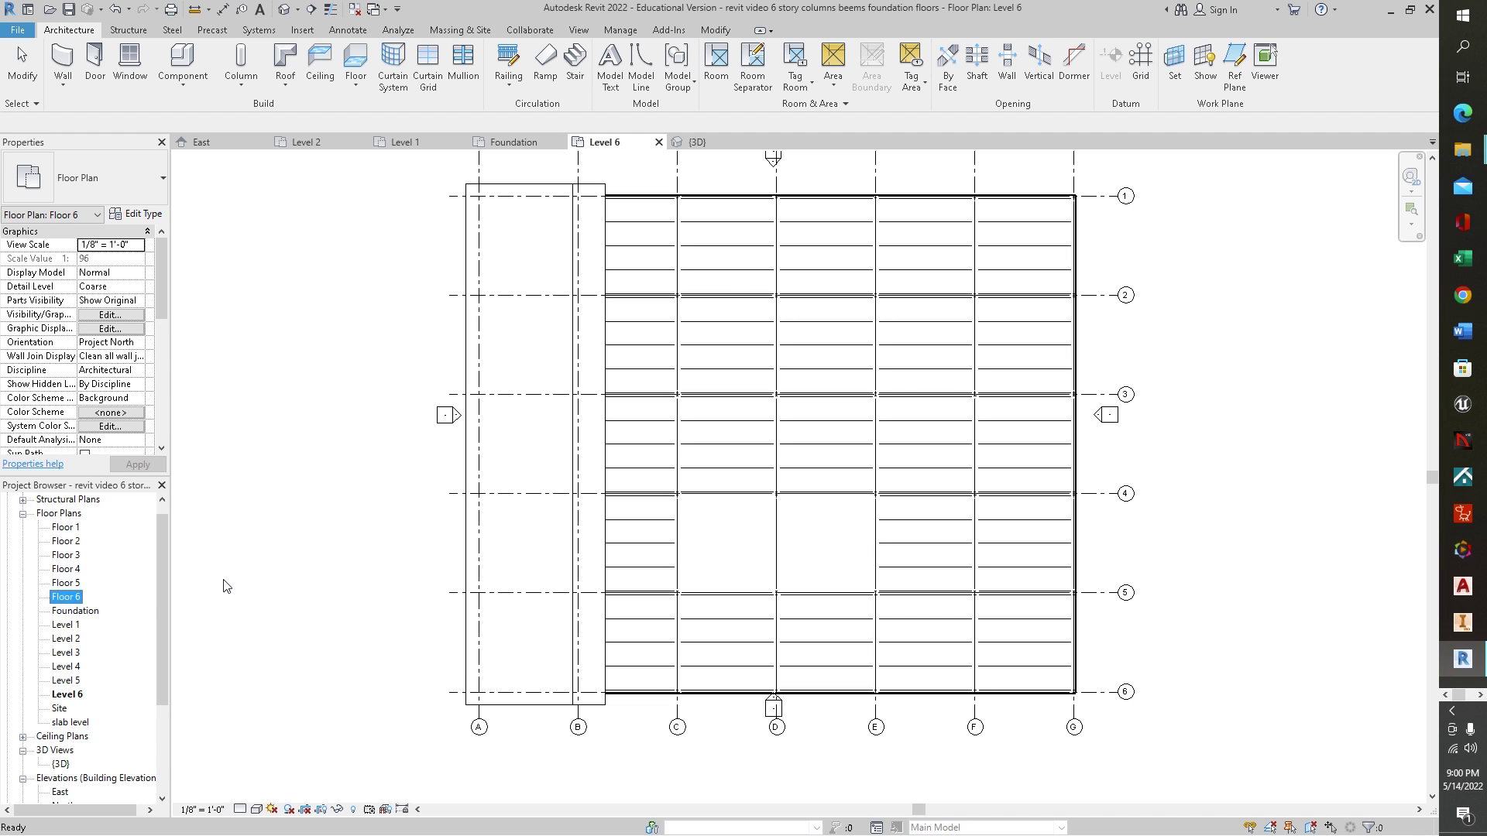
pyautogui.click(236, 518)
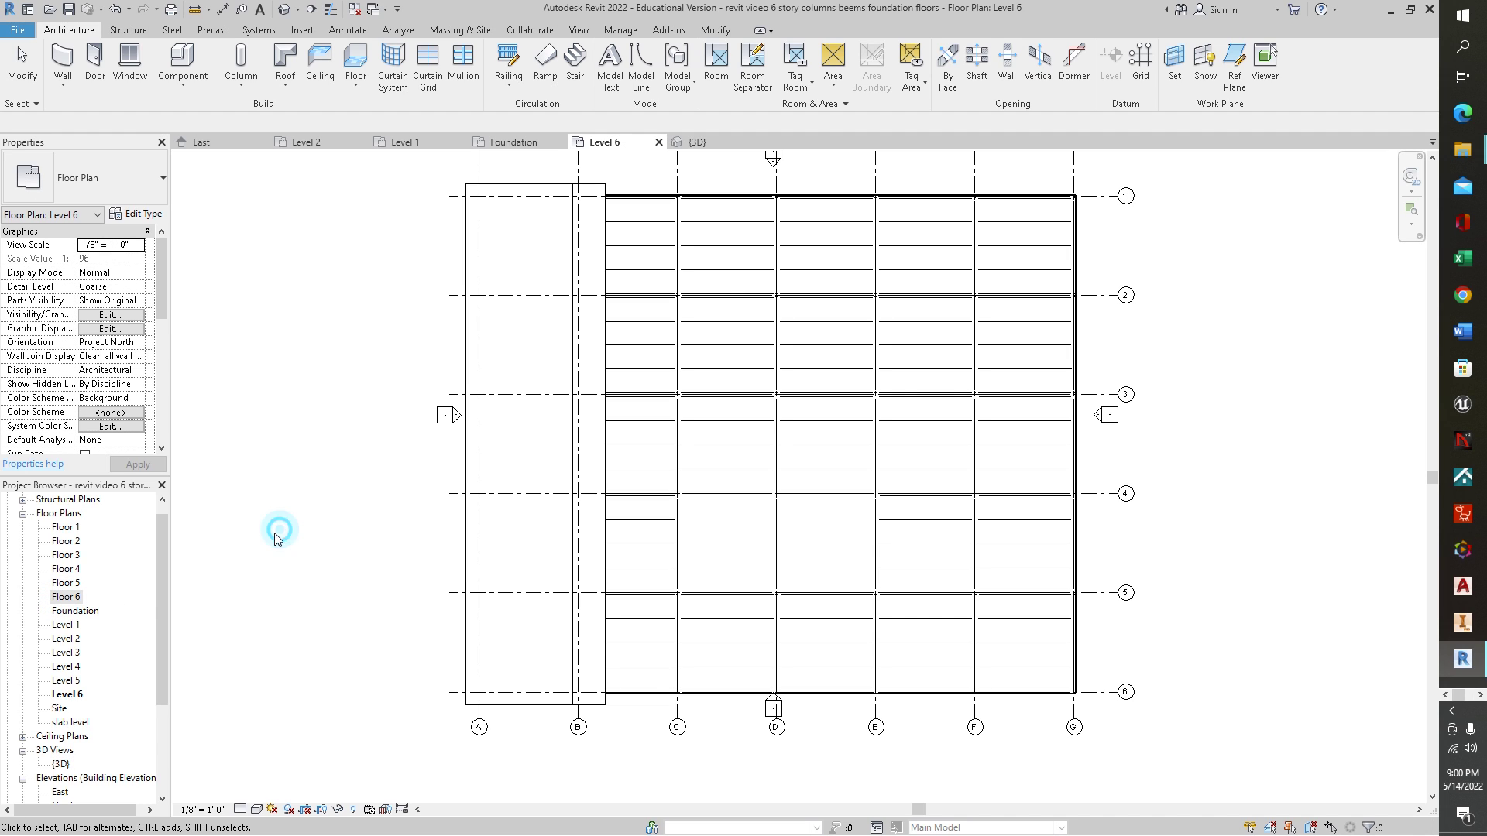
pyautogui.doubleClick(66, 598)
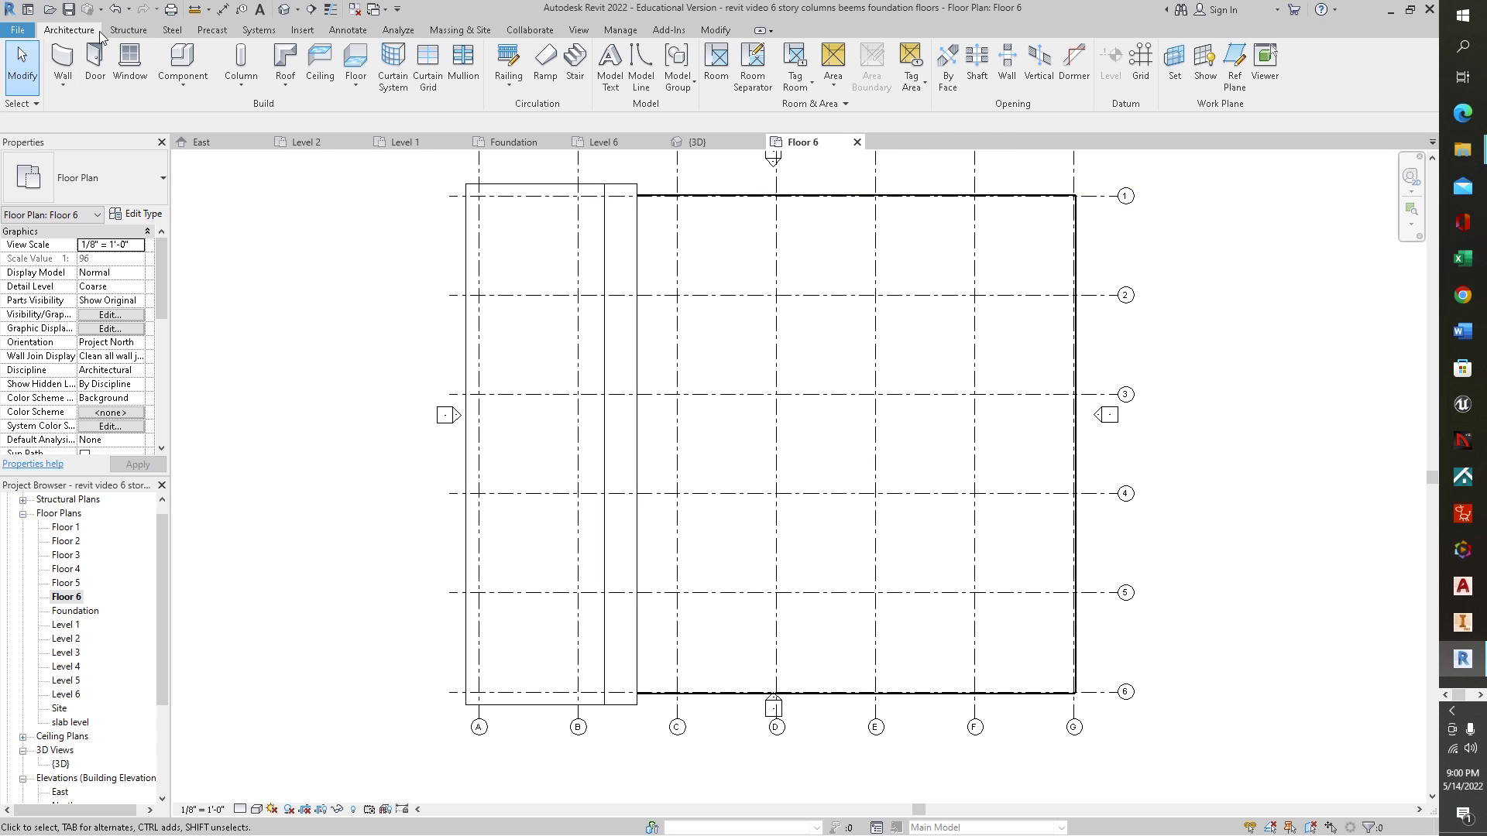
# Start a Generic - 12" Hardwood floor on Floor 6 and pick the walls along grids 1, G and 6 as boundary lines
pyautogui.click(355, 84)
pyautogui.click(392, 116)
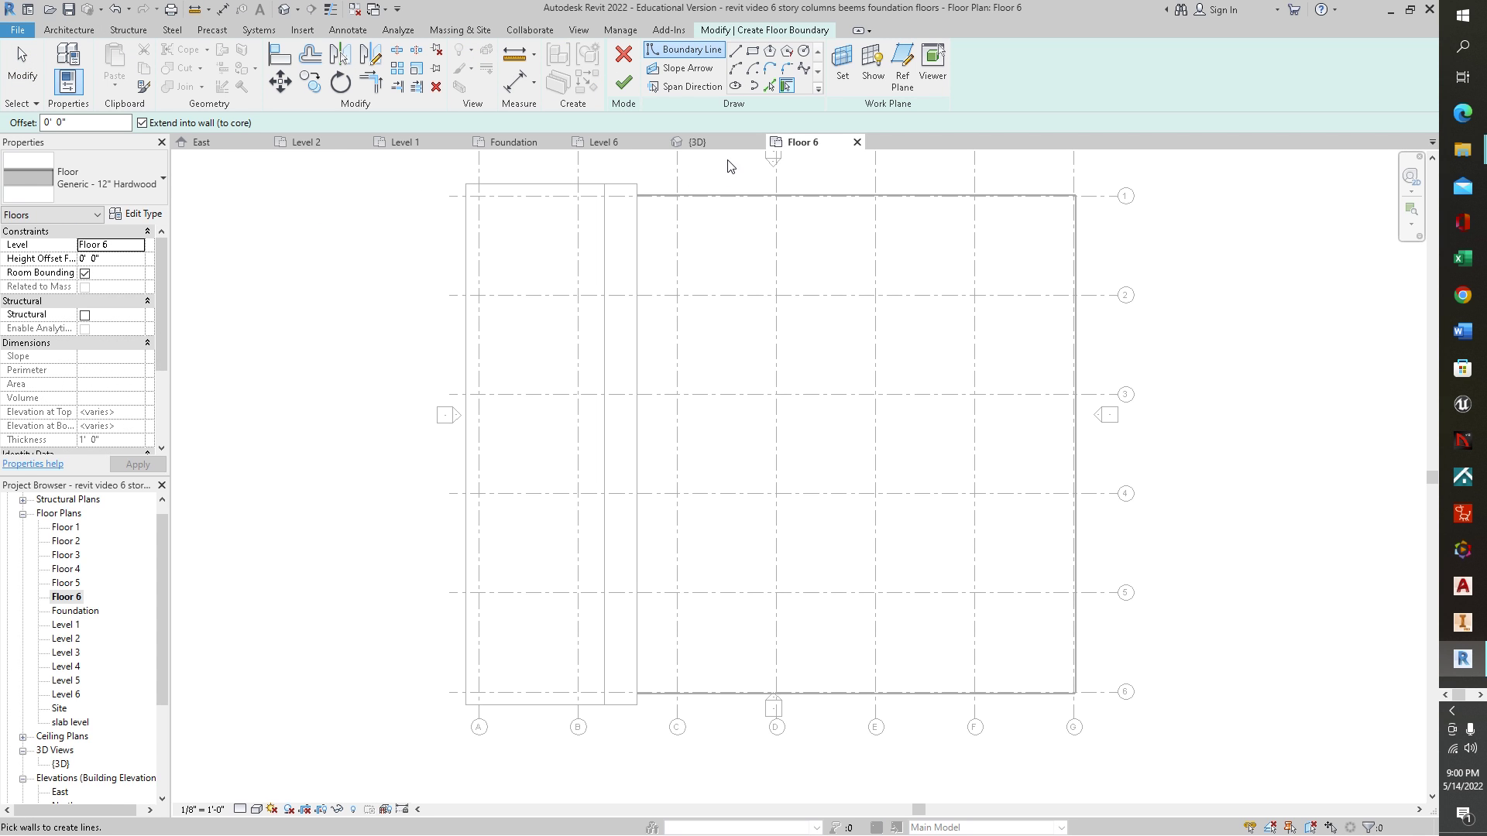
pyautogui.click(788, 86)
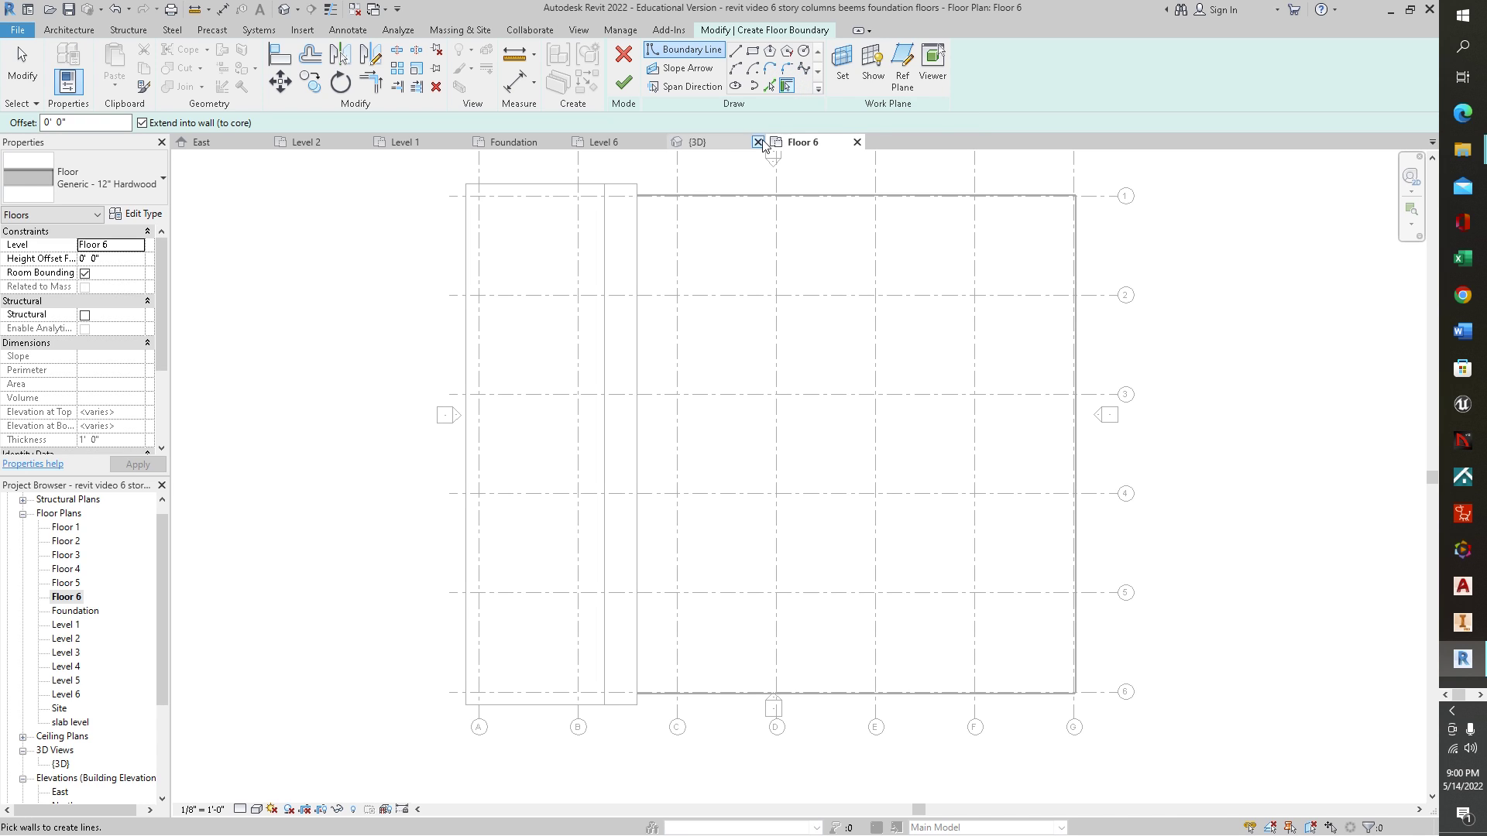
pyautogui.click(728, 198)
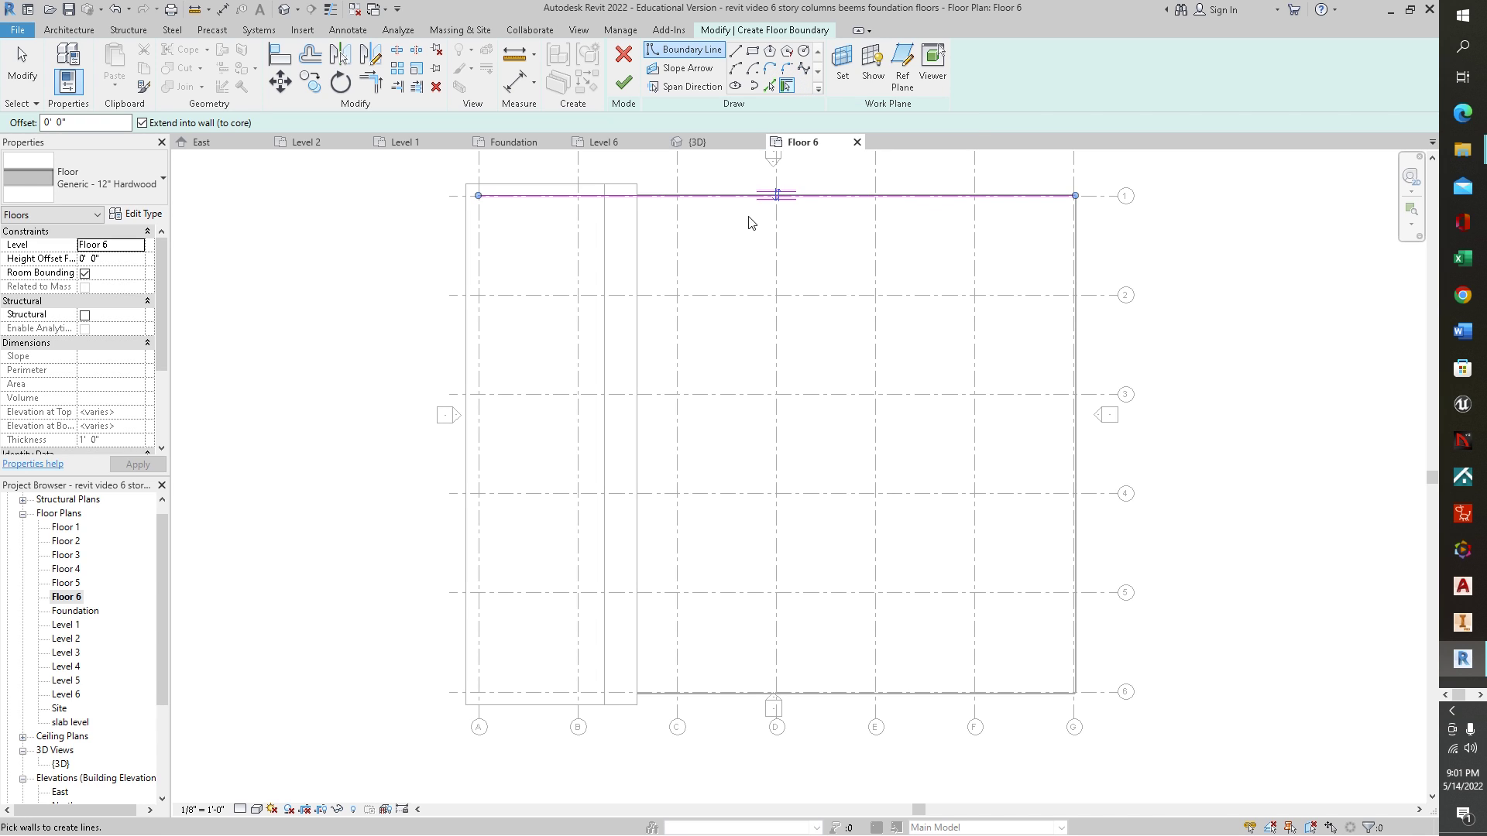
pyautogui.click(1075, 372)
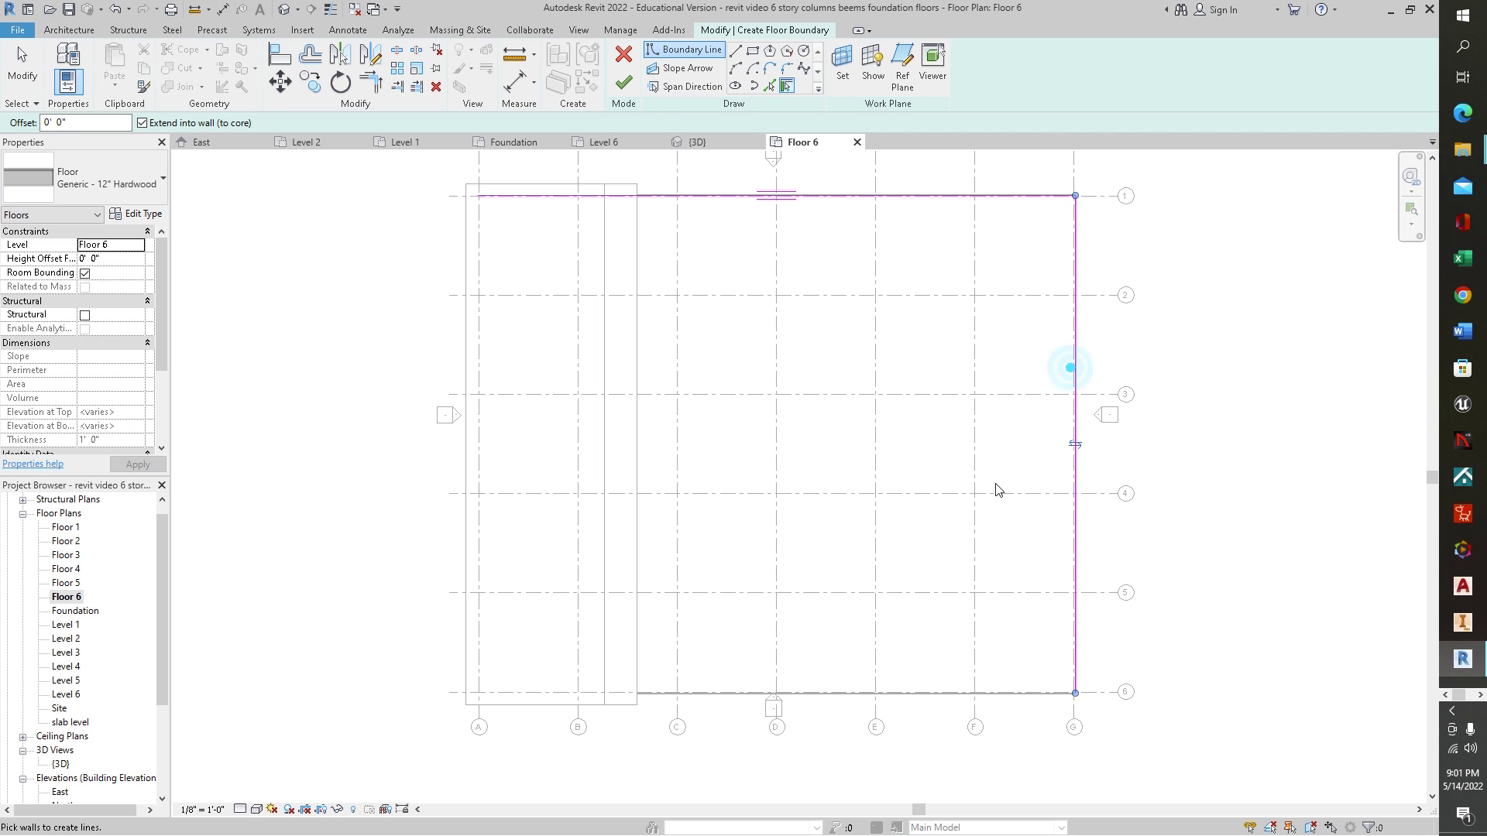
pyautogui.click(857, 694)
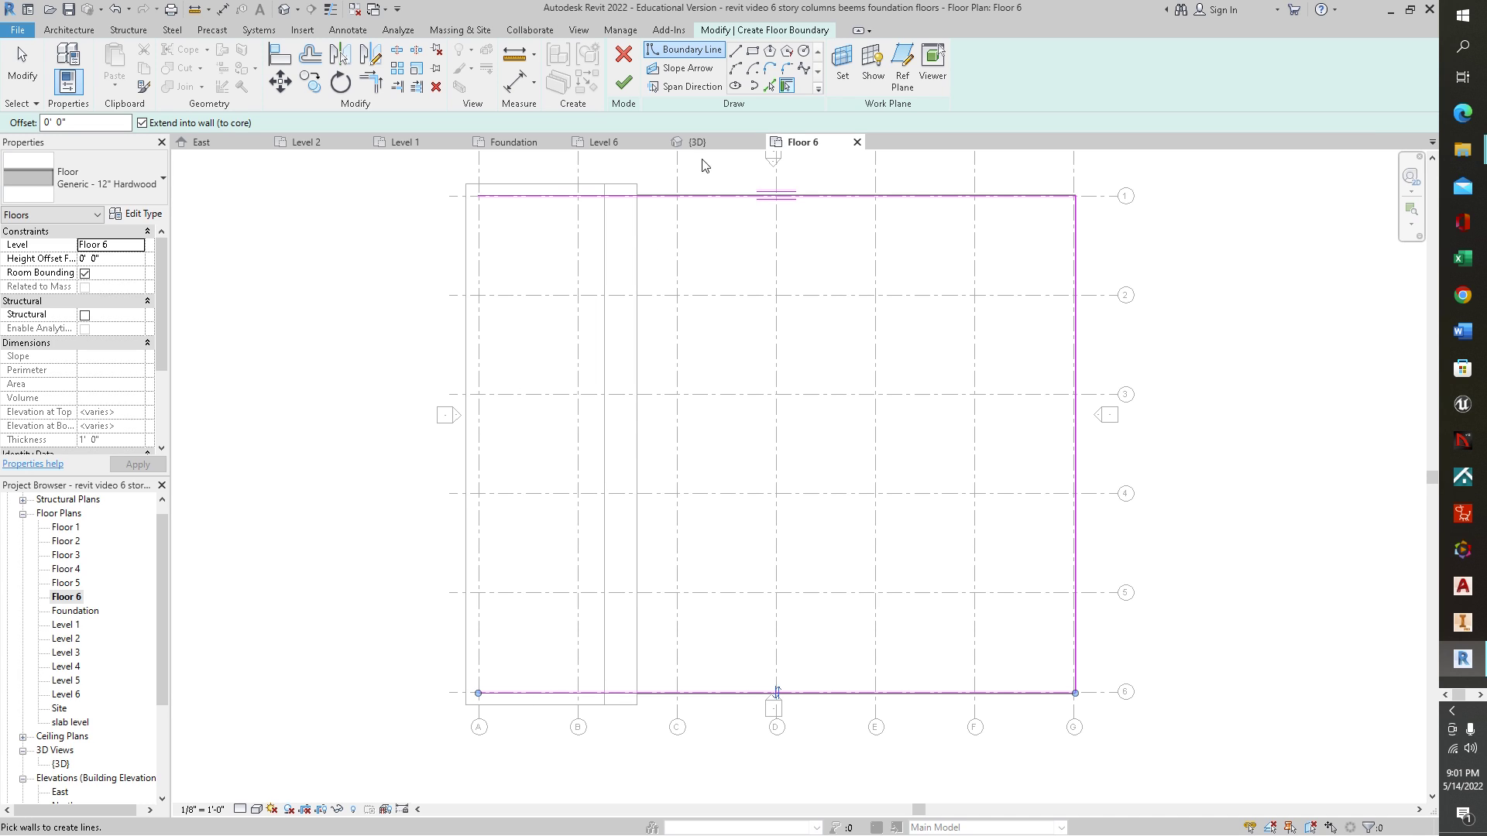
# Close the floor boundary with a straight line along grid A from grid 1 to grid 6 and finish the sketch
pyautogui.click(735, 51)
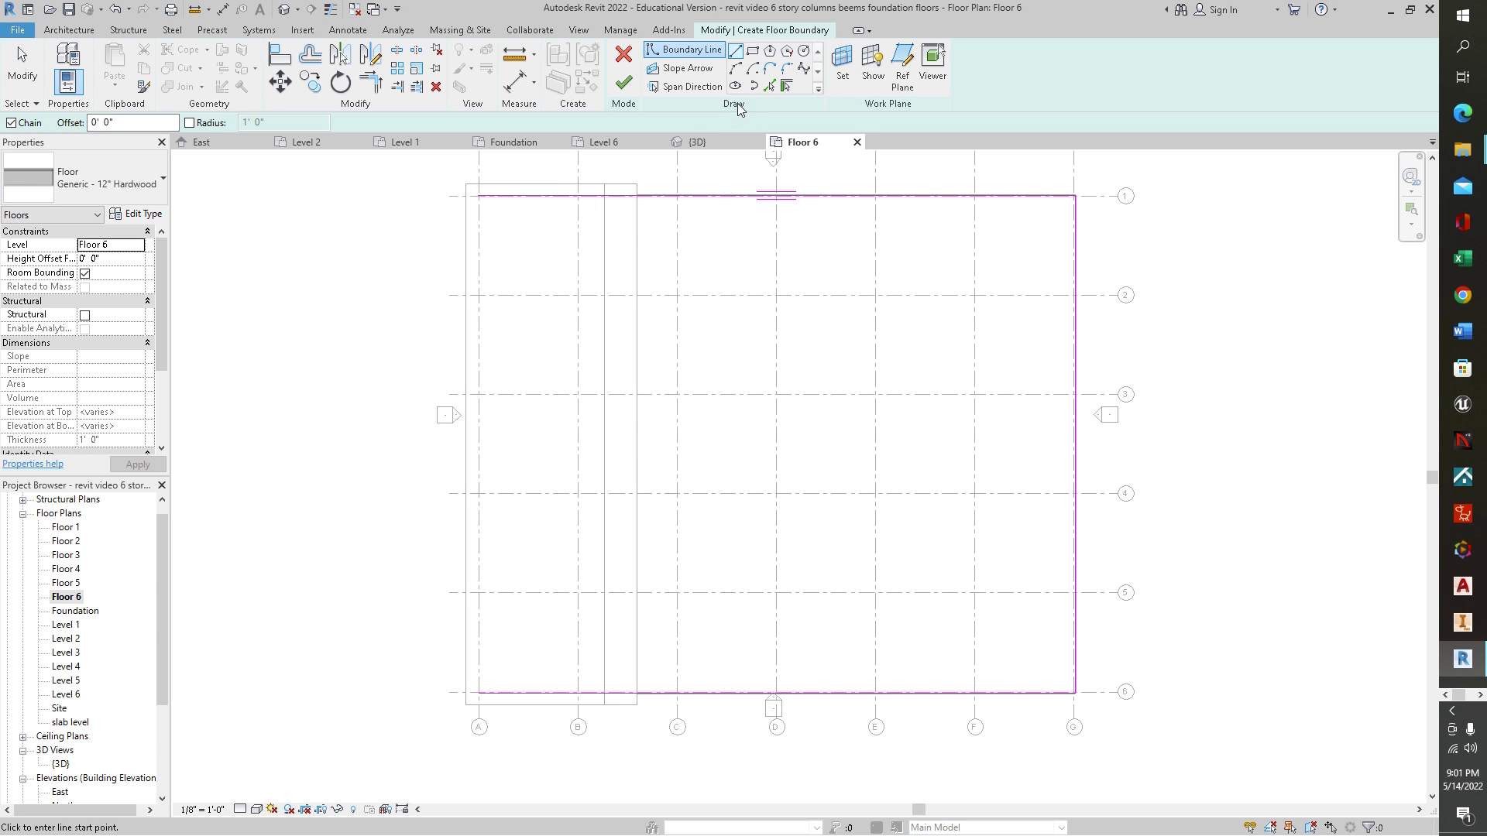
pyautogui.click(478, 196)
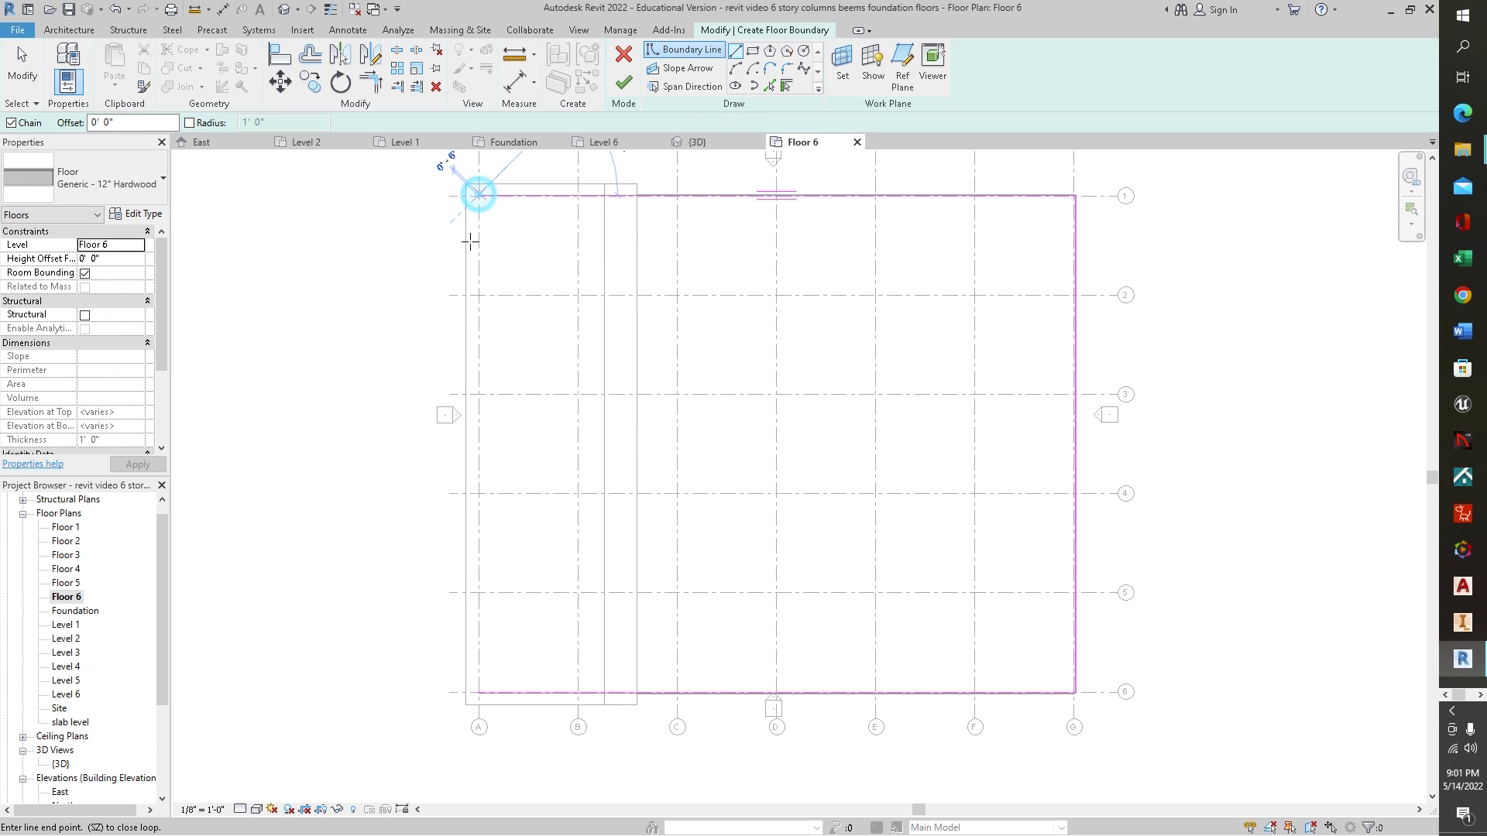
pyautogui.click(478, 691)
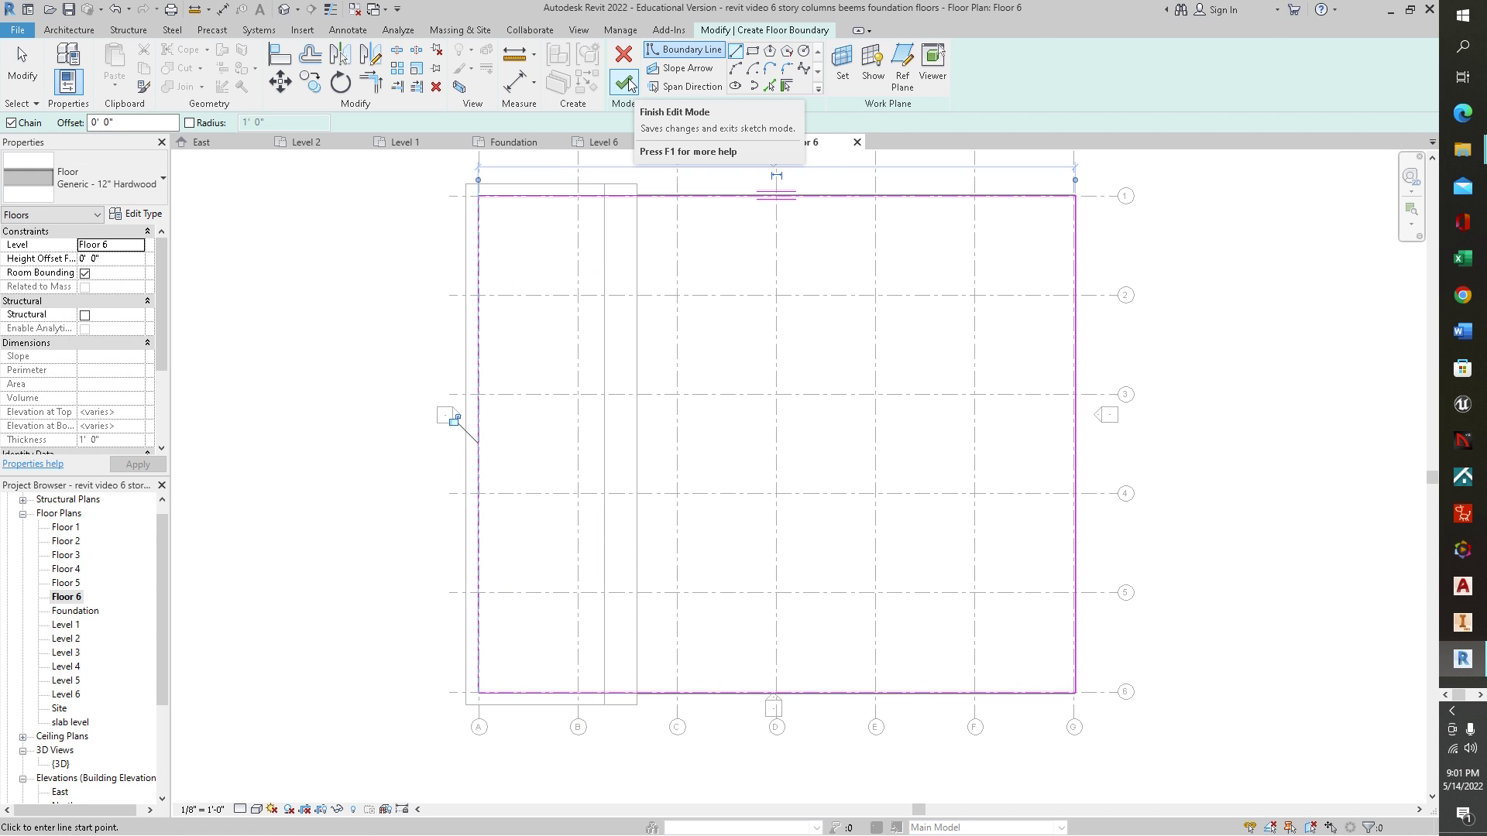
pyautogui.click(625, 82)
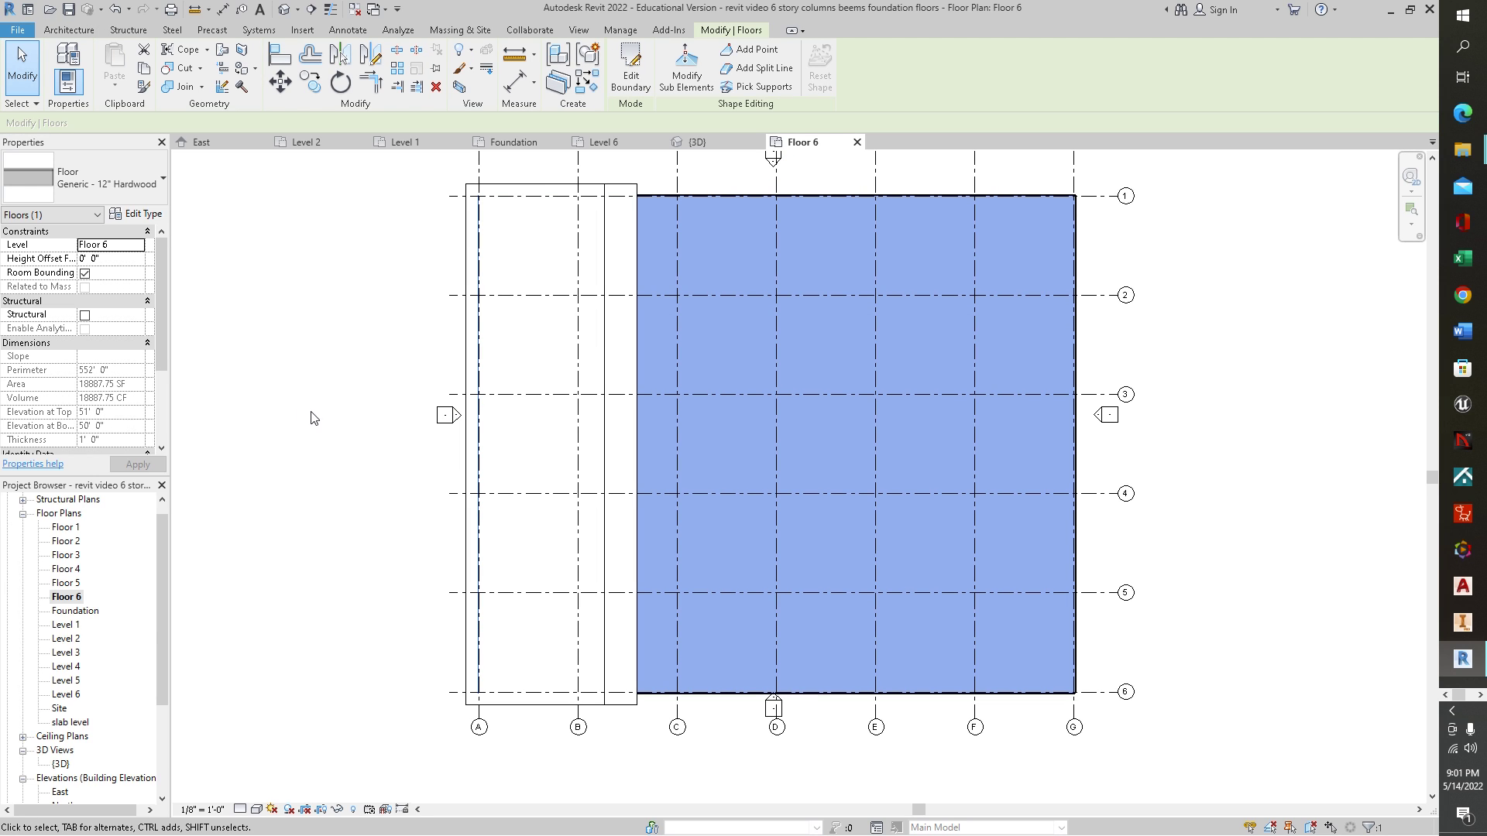
# Examine the new Floor 6 slab under the roof in the 3D view, orbiting to see it from above and below
pyautogui.click(728, 145)
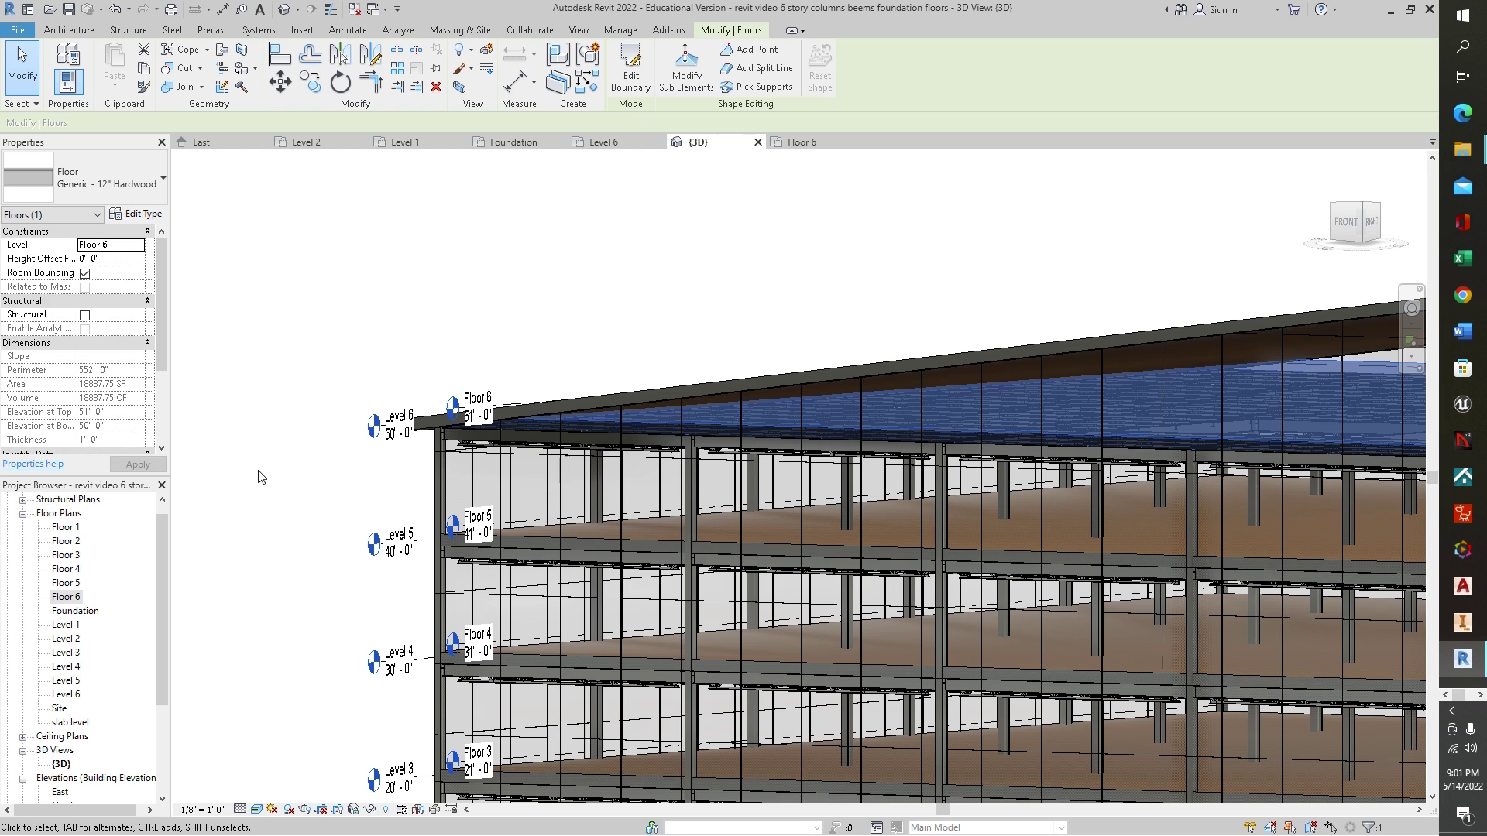
pyautogui.click(269, 453)
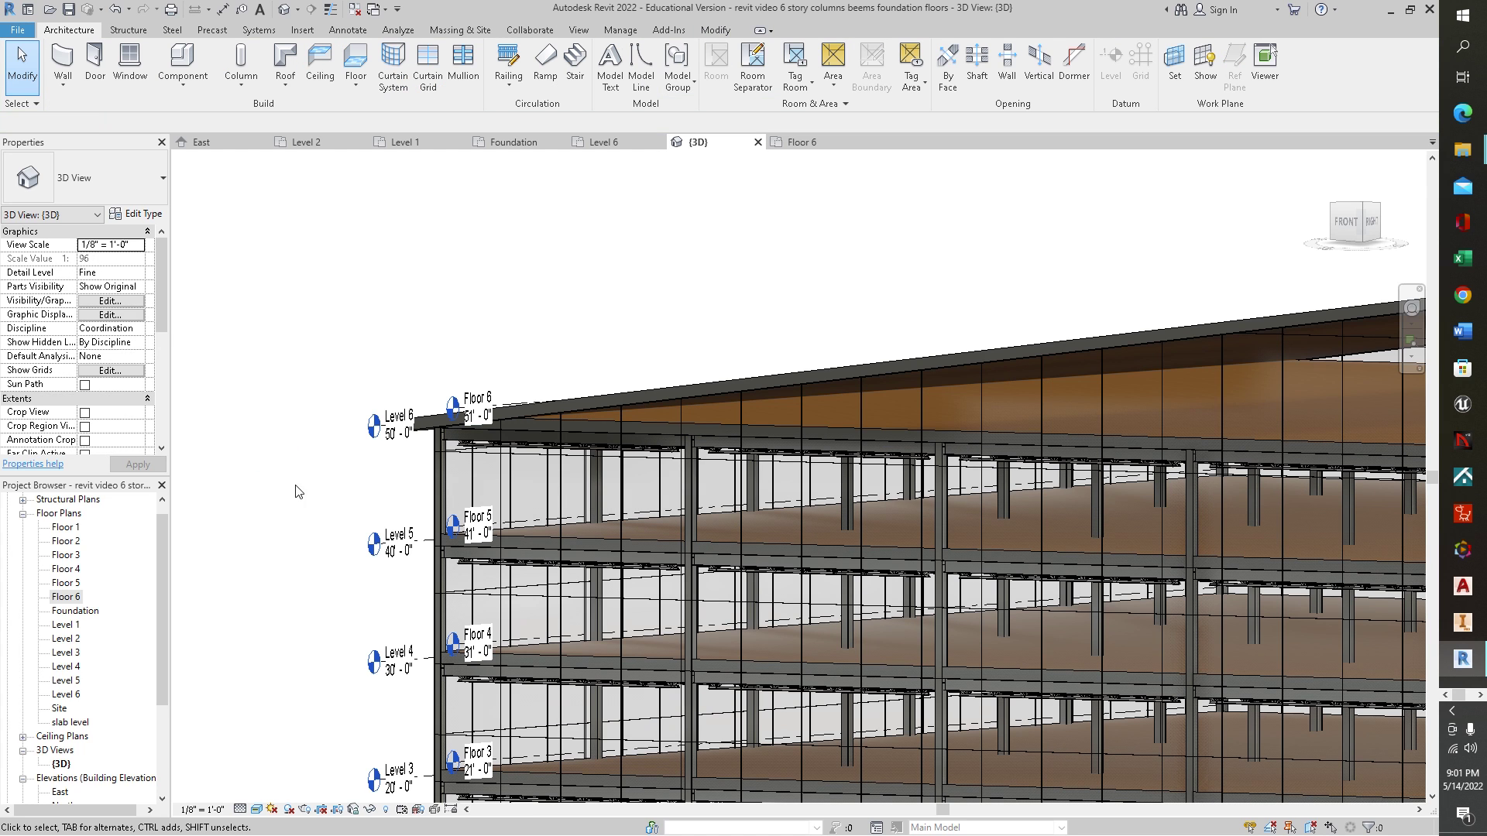
pyautogui.keyDown('shift'); pyautogui.moveTo(373, 507); pyautogui.dragTo(323, 232, button='middle'); pyautogui.keyUp('shift')
pyautogui.scroll(2, 574, 259)
pyautogui.scroll(-2, 768, 487)
pyautogui.scroll(-2, 769, 486)
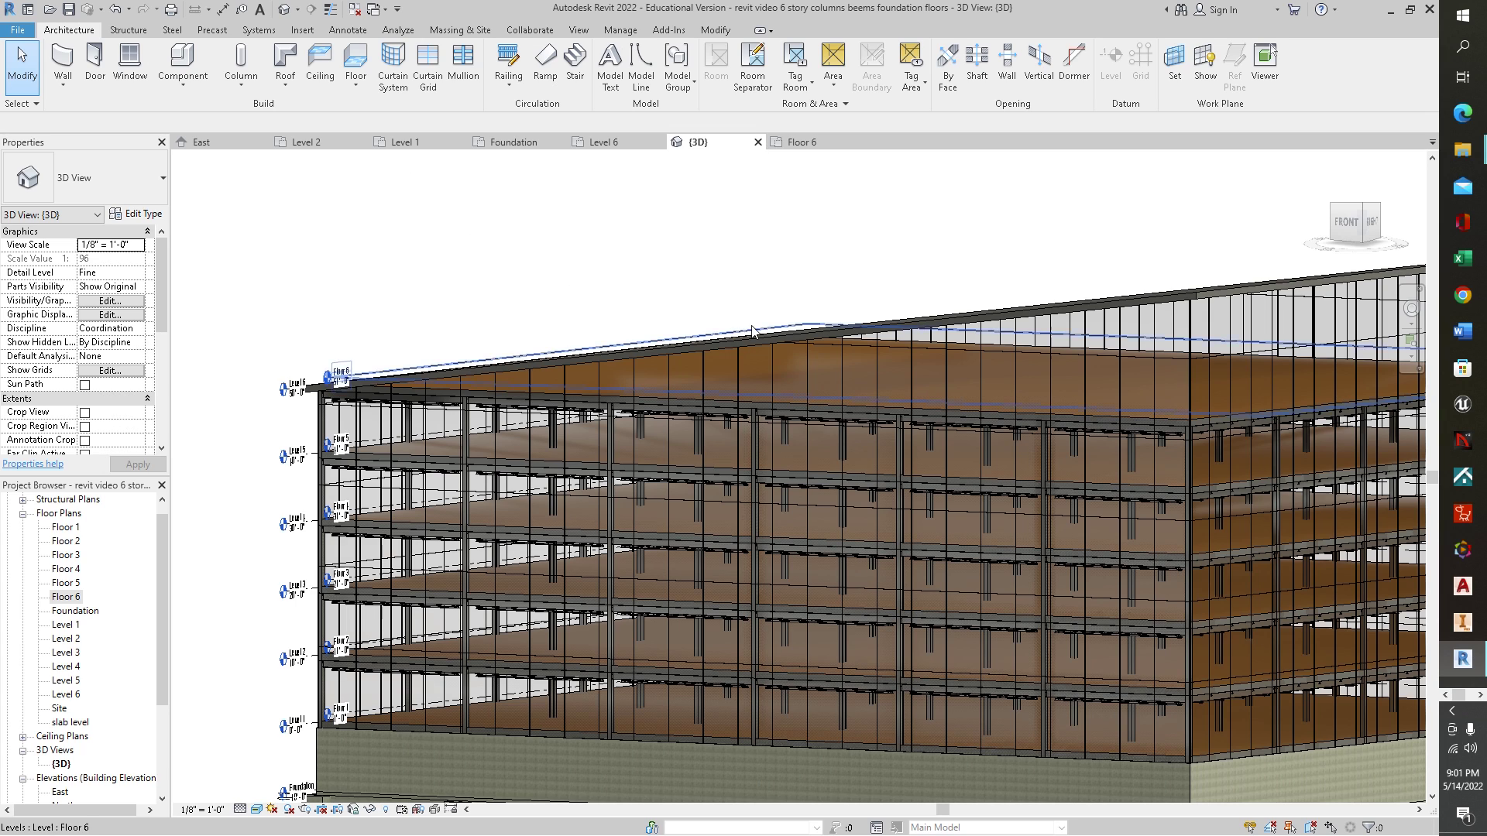
pyautogui.keyDown('shift'); pyautogui.moveTo(771, 285); pyautogui.dragTo(841, 220, button='middle'); pyautogui.keyUp('shift')
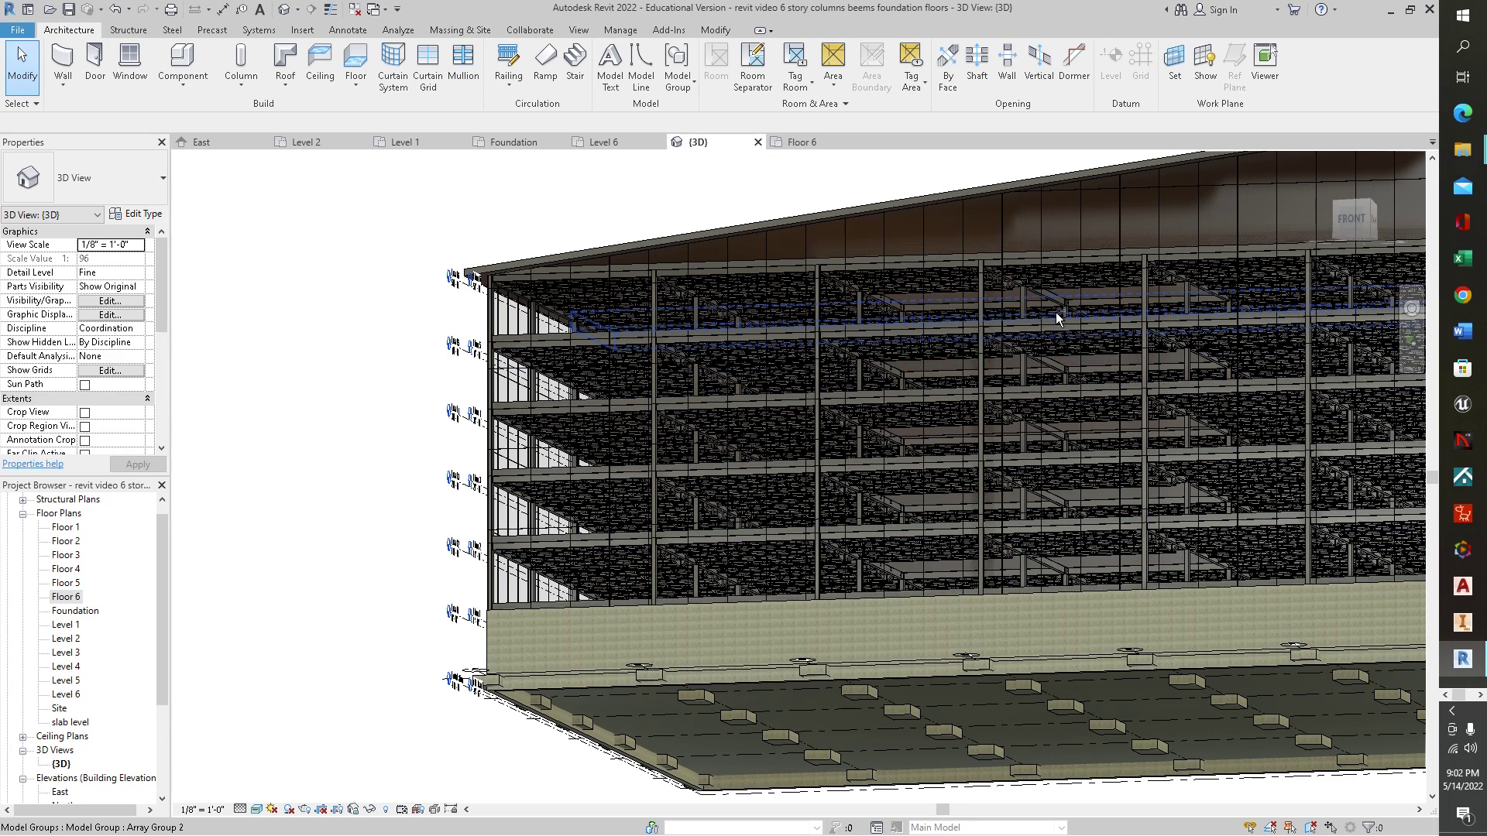
pyautogui.keyDown('shift'); pyautogui.moveTo(812, 184); pyautogui.dragTo(806, 282, button='middle'); pyautogui.keyUp('shift')
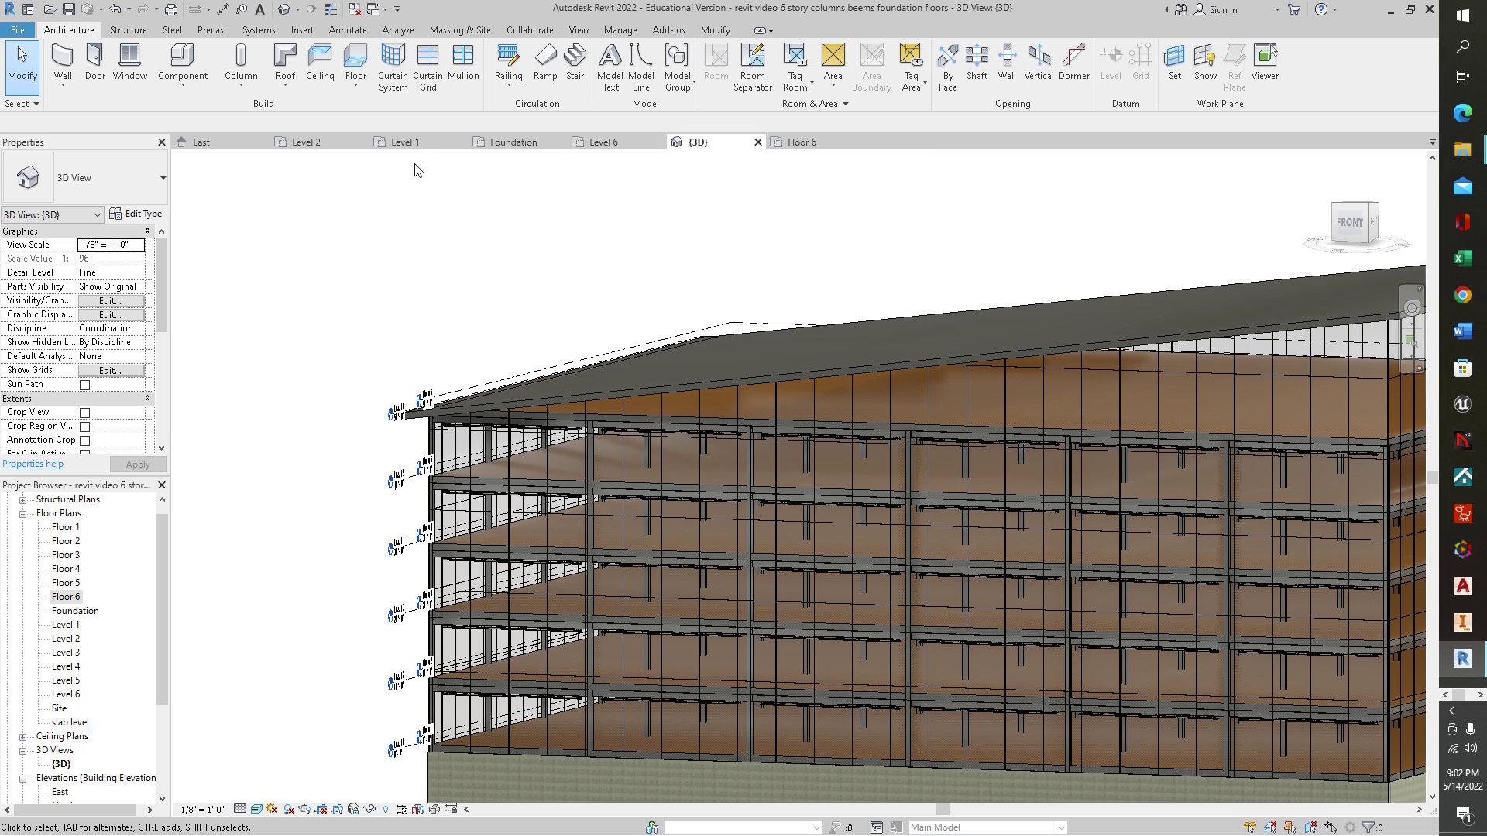
# Open the Level 1 floor plan and set its visual style to Realistic
pyautogui.click(416, 142)
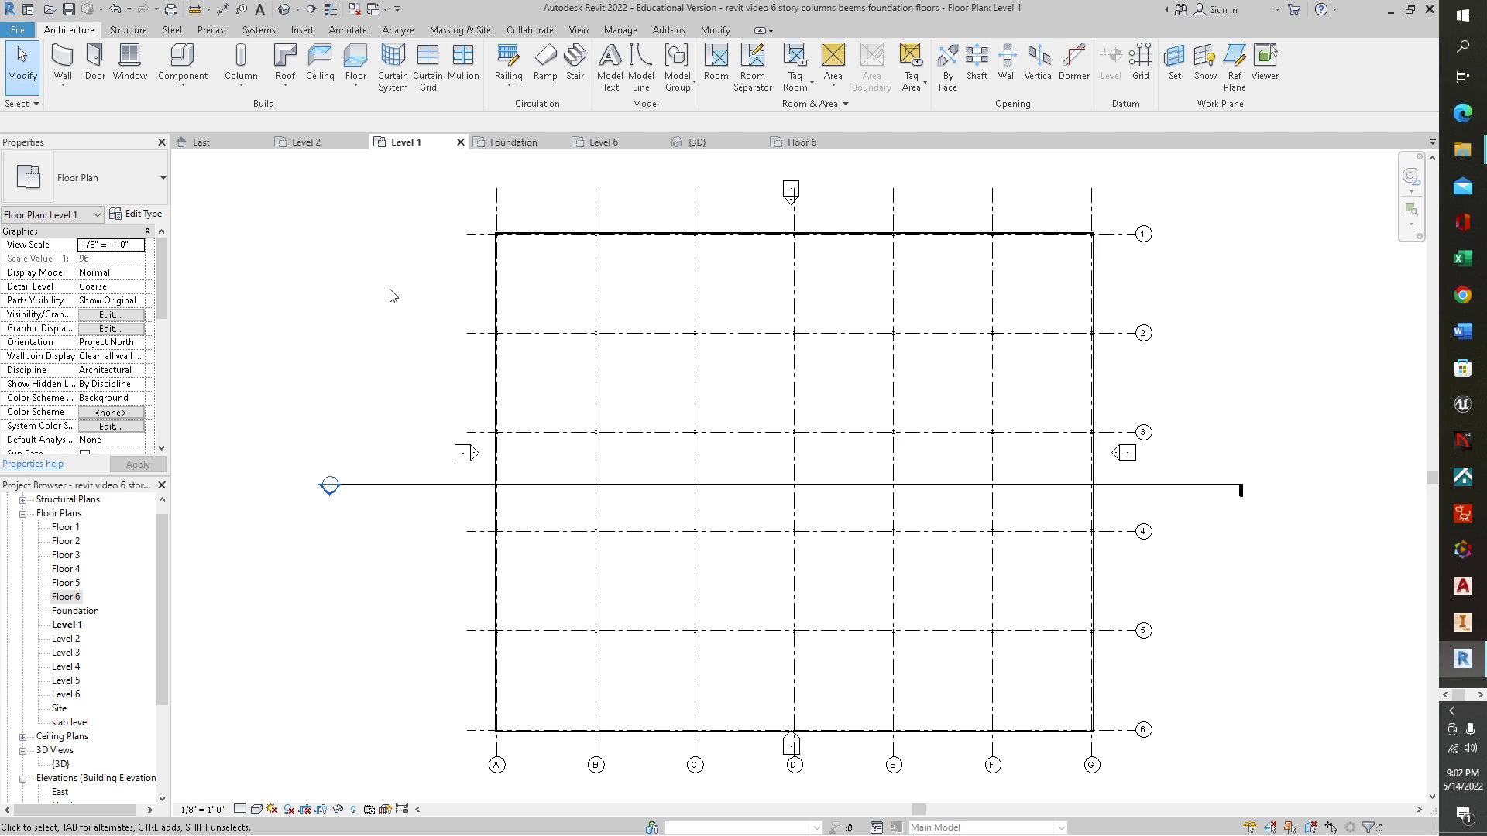
pyautogui.click(257, 810)
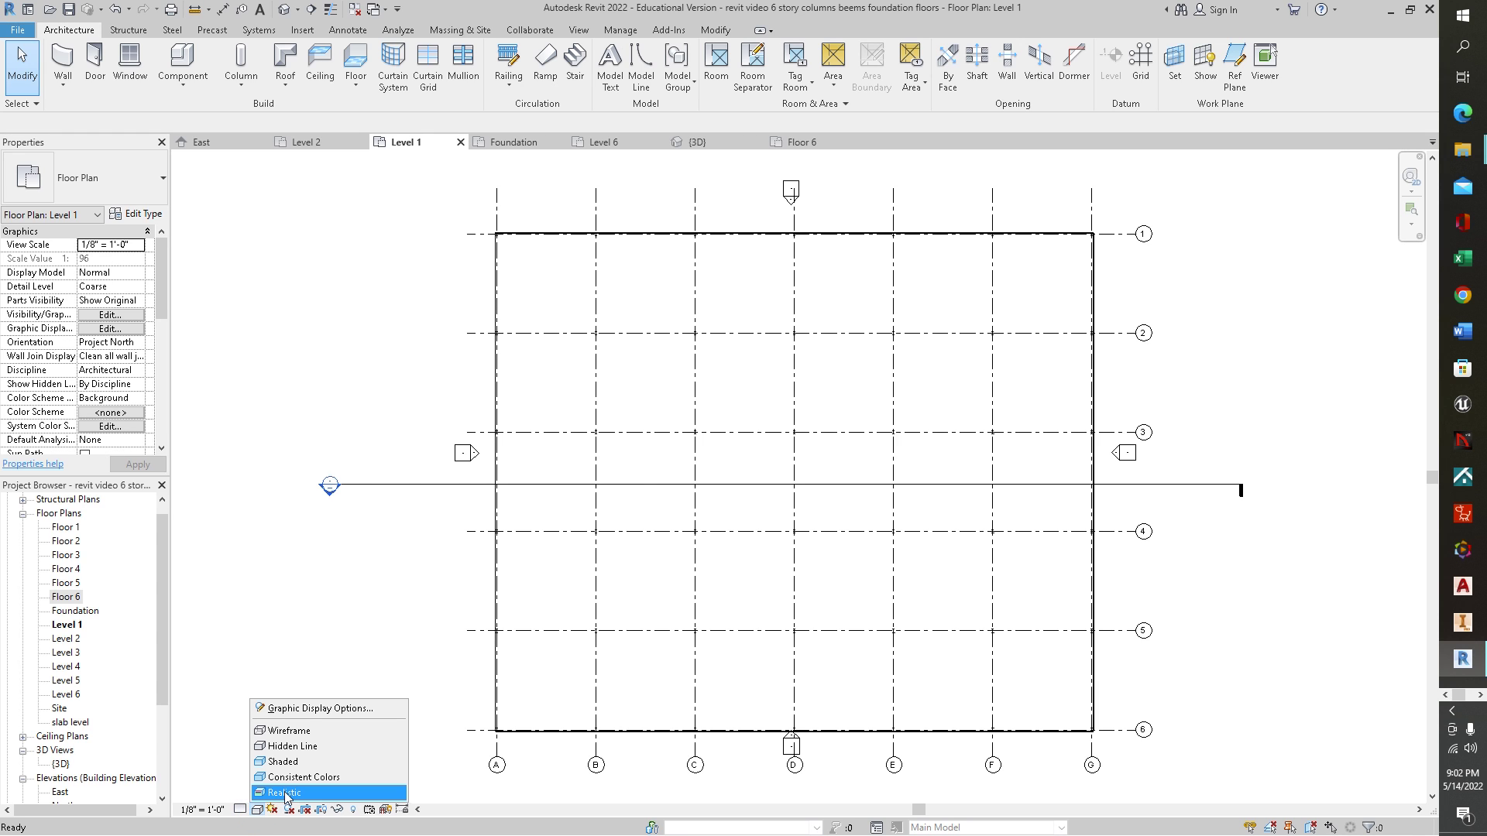
pyautogui.click(286, 794)
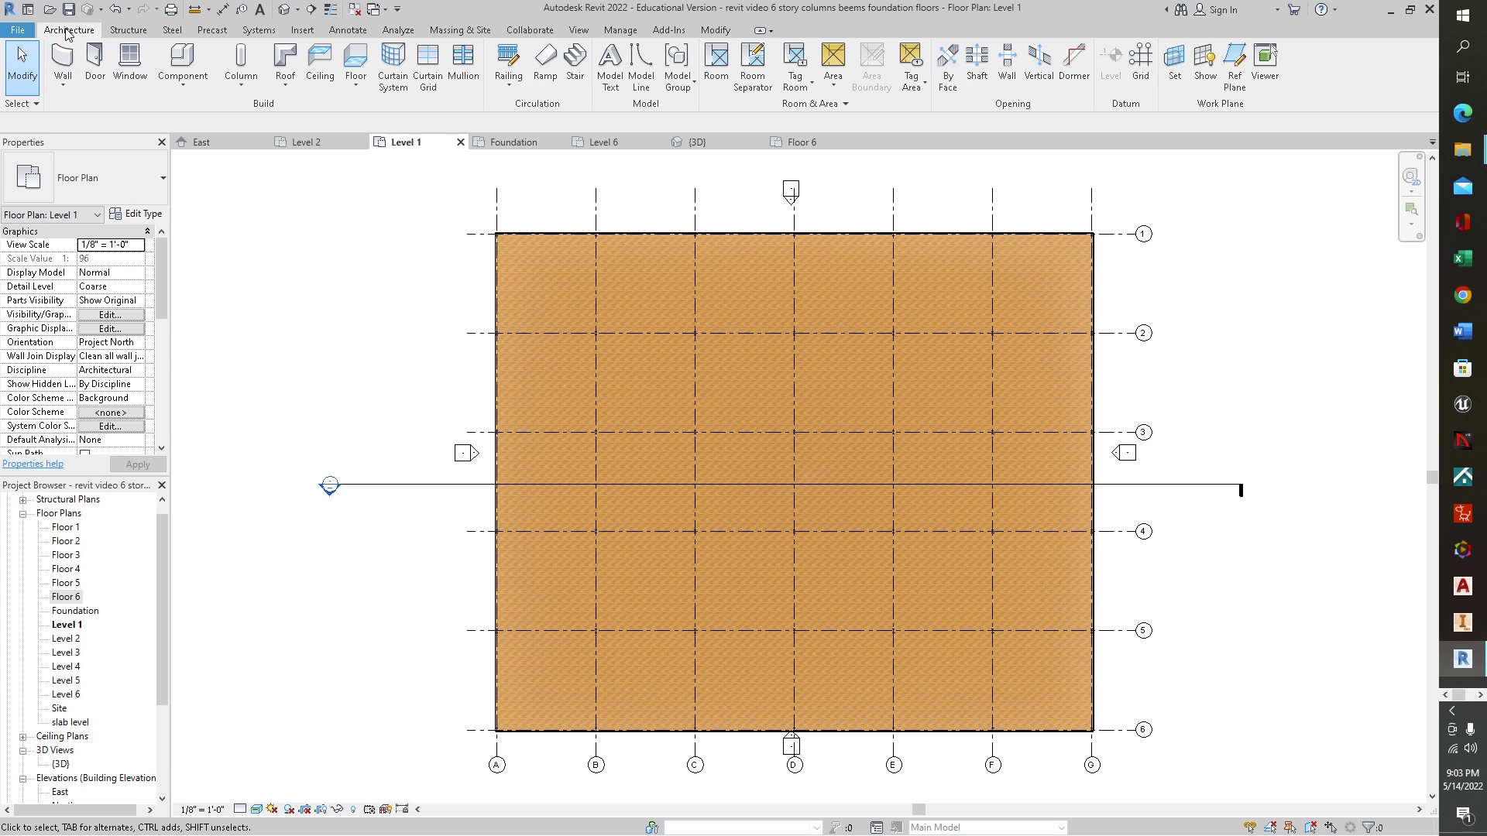
# Sketch a rectangular shaft opening about 19' by 17' 6" on Level 1, between grids C and D and grids 4 and 5
pyautogui.click(978, 62)
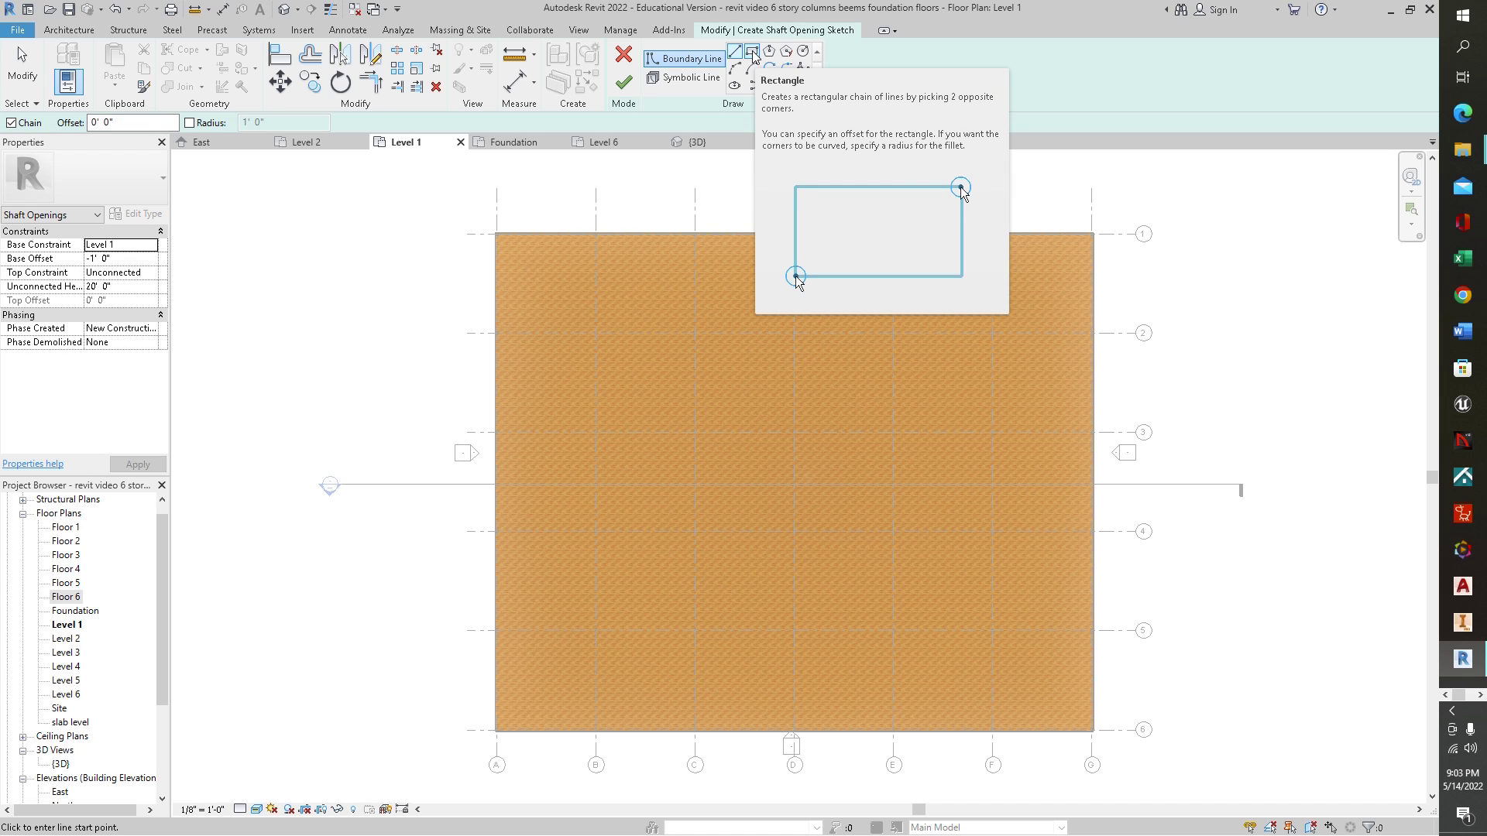
pyautogui.click(752, 52)
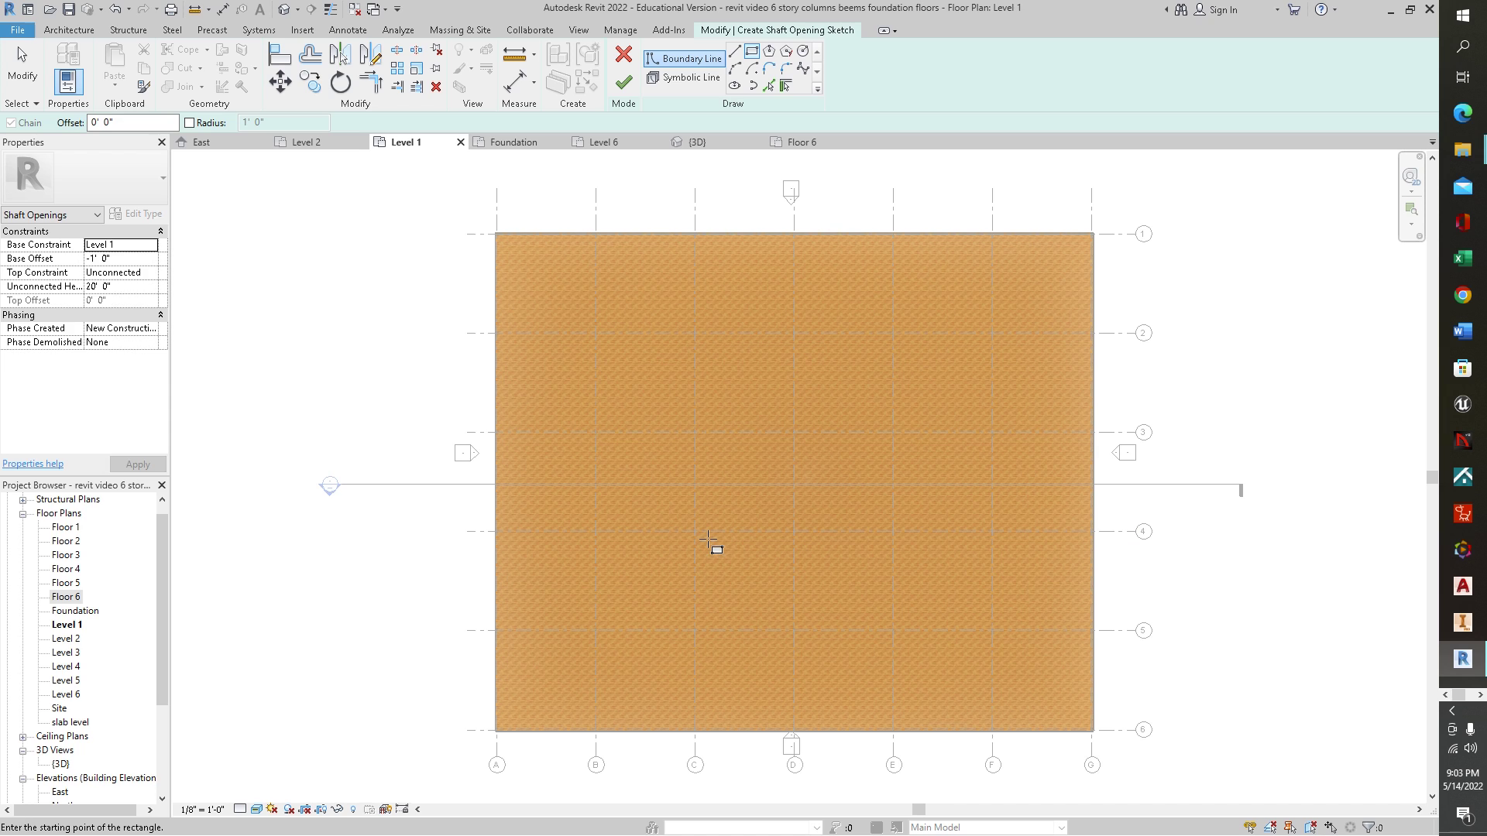
pyautogui.click(708, 538)
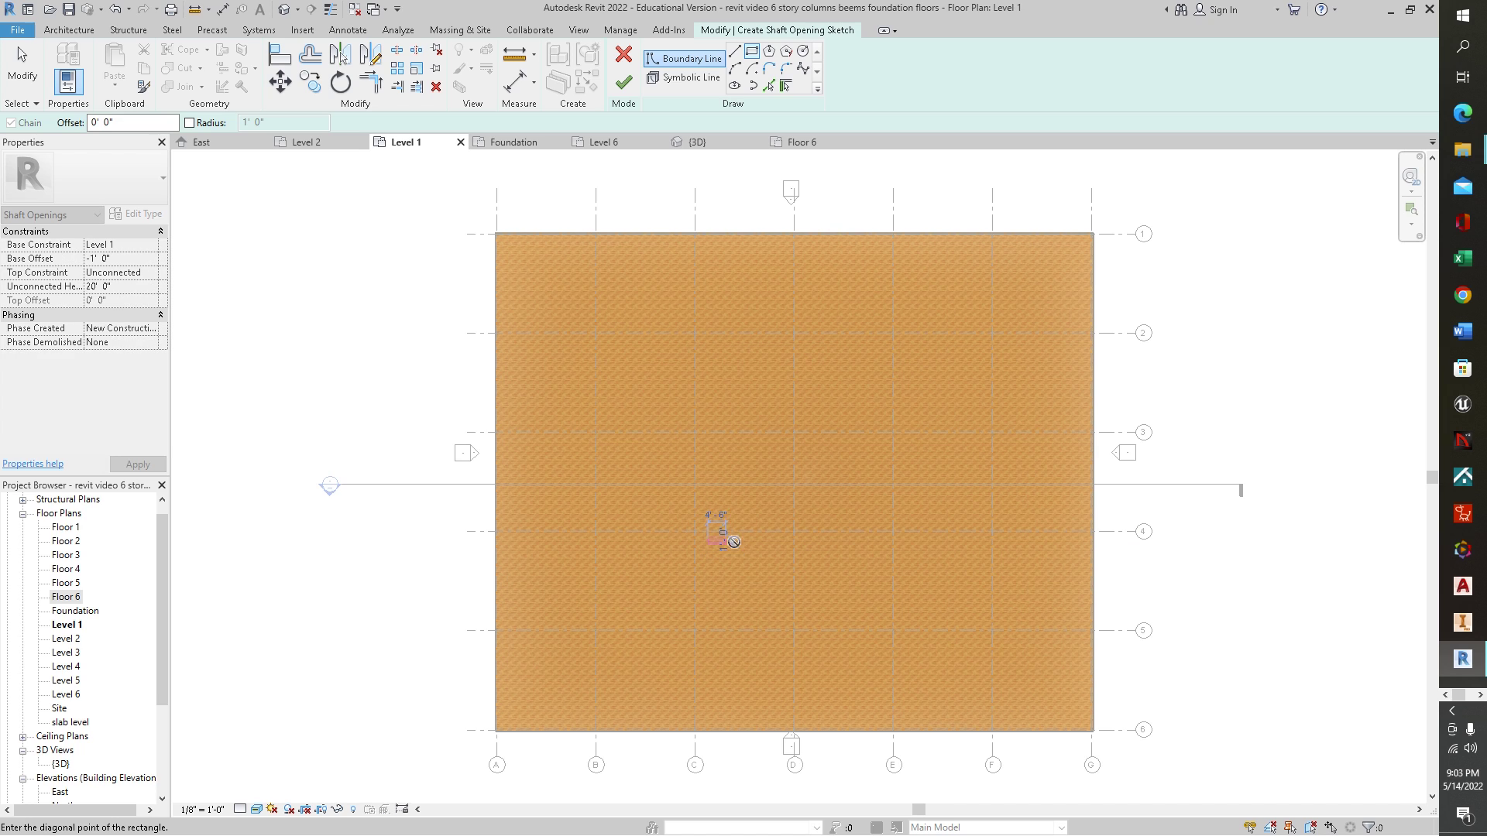
pyautogui.click(783, 608)
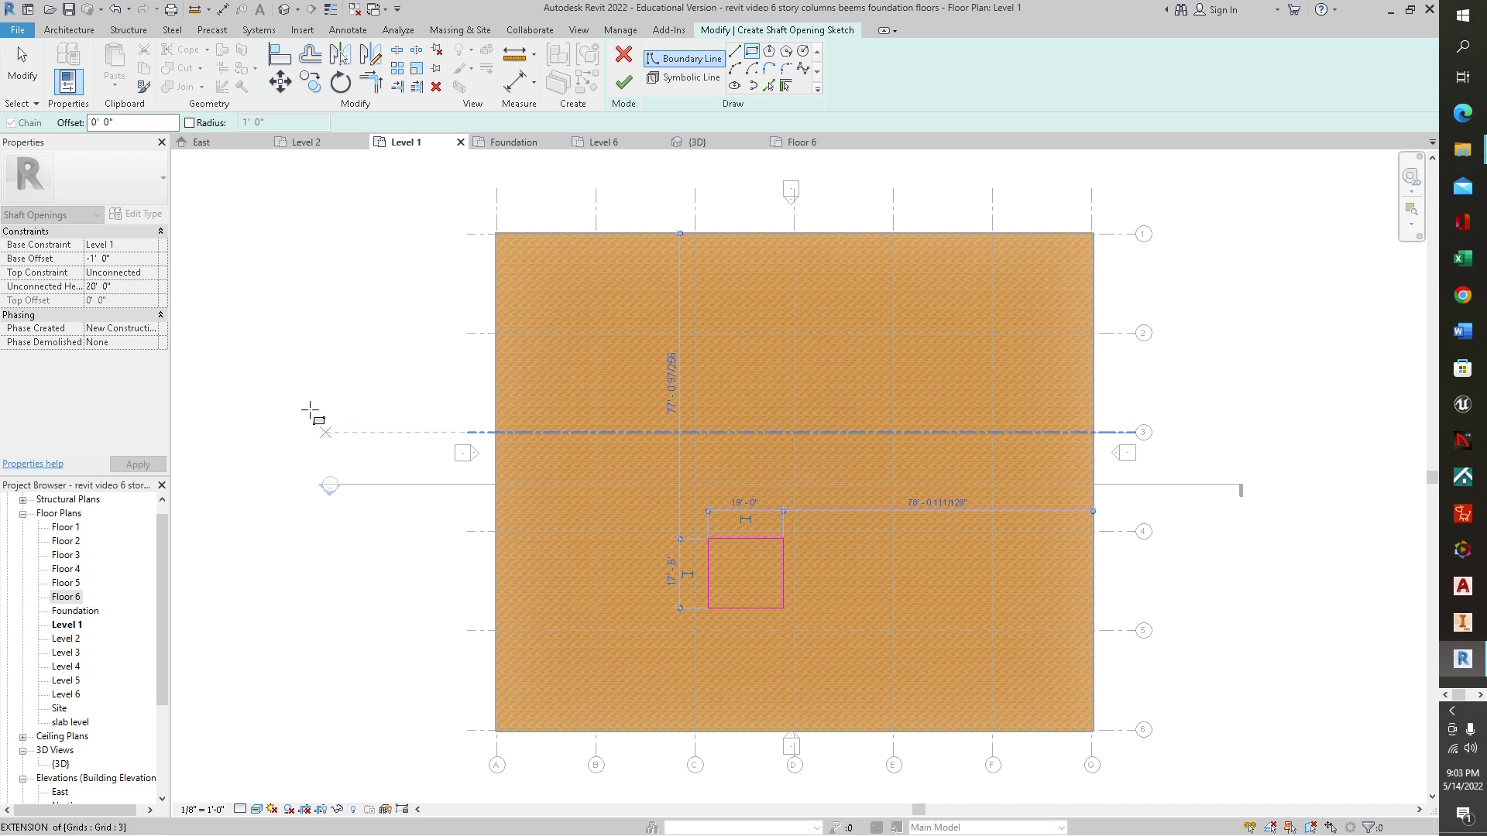
# Set the shaft opening's base constraint to Floor 6
pyautogui.click(152, 247)
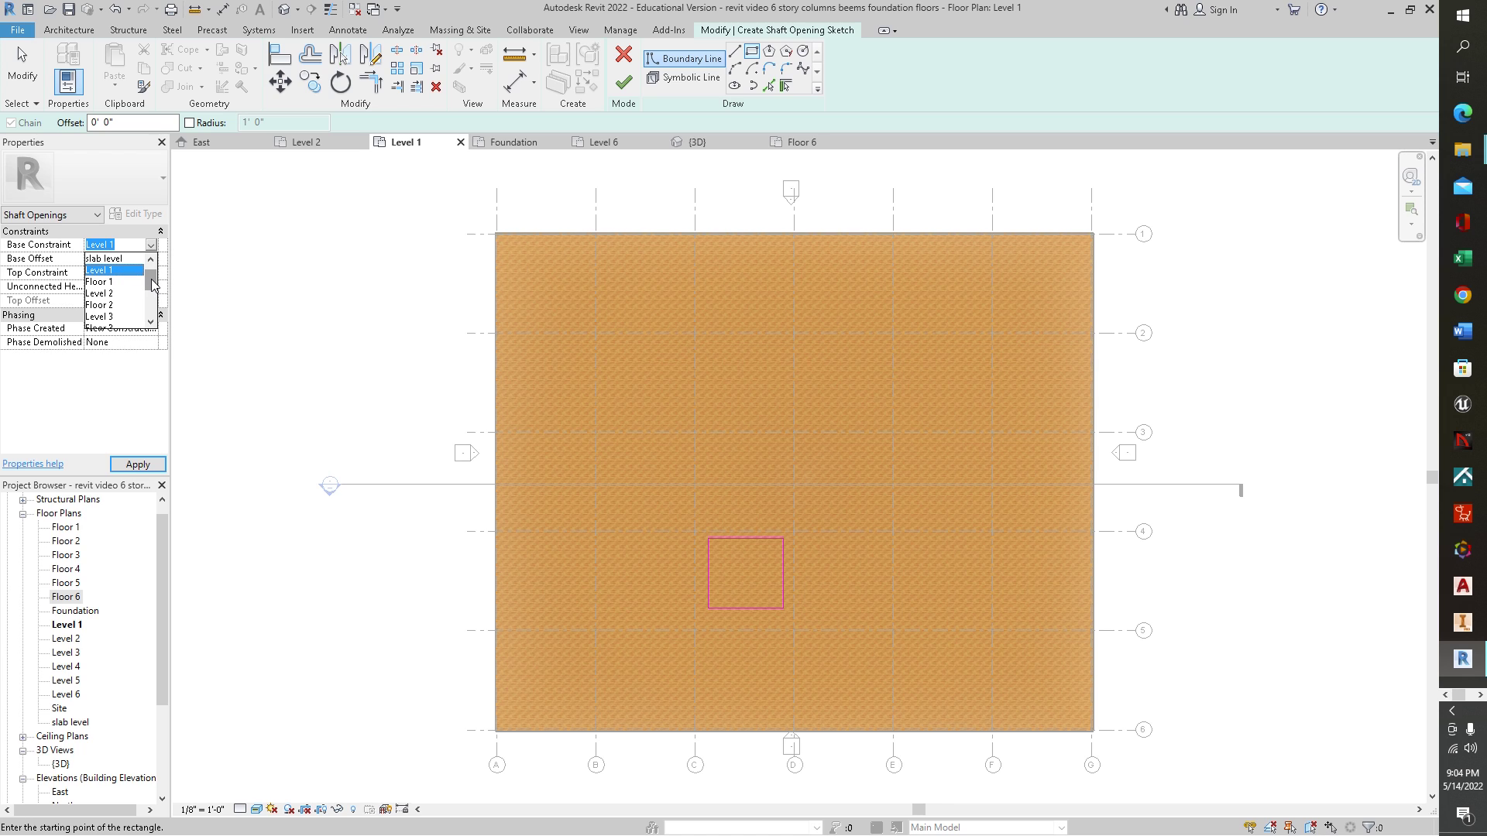
pyautogui.click(152, 322)
pyautogui.click(151, 322)
pyautogui.click(151, 322)
pyautogui.click(151, 322)
pyautogui.click(151, 322)
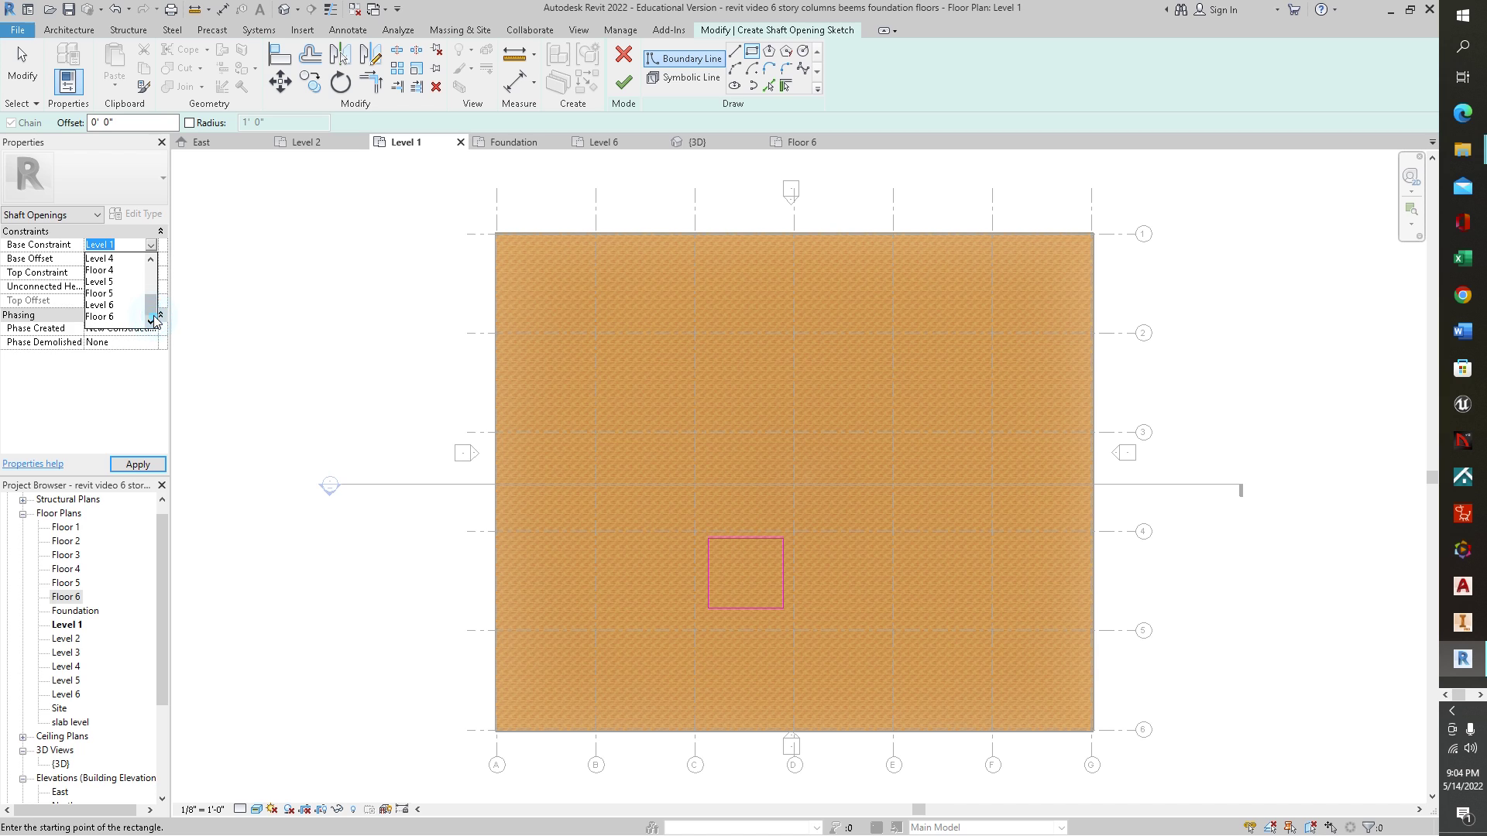
pyautogui.click(109, 318)
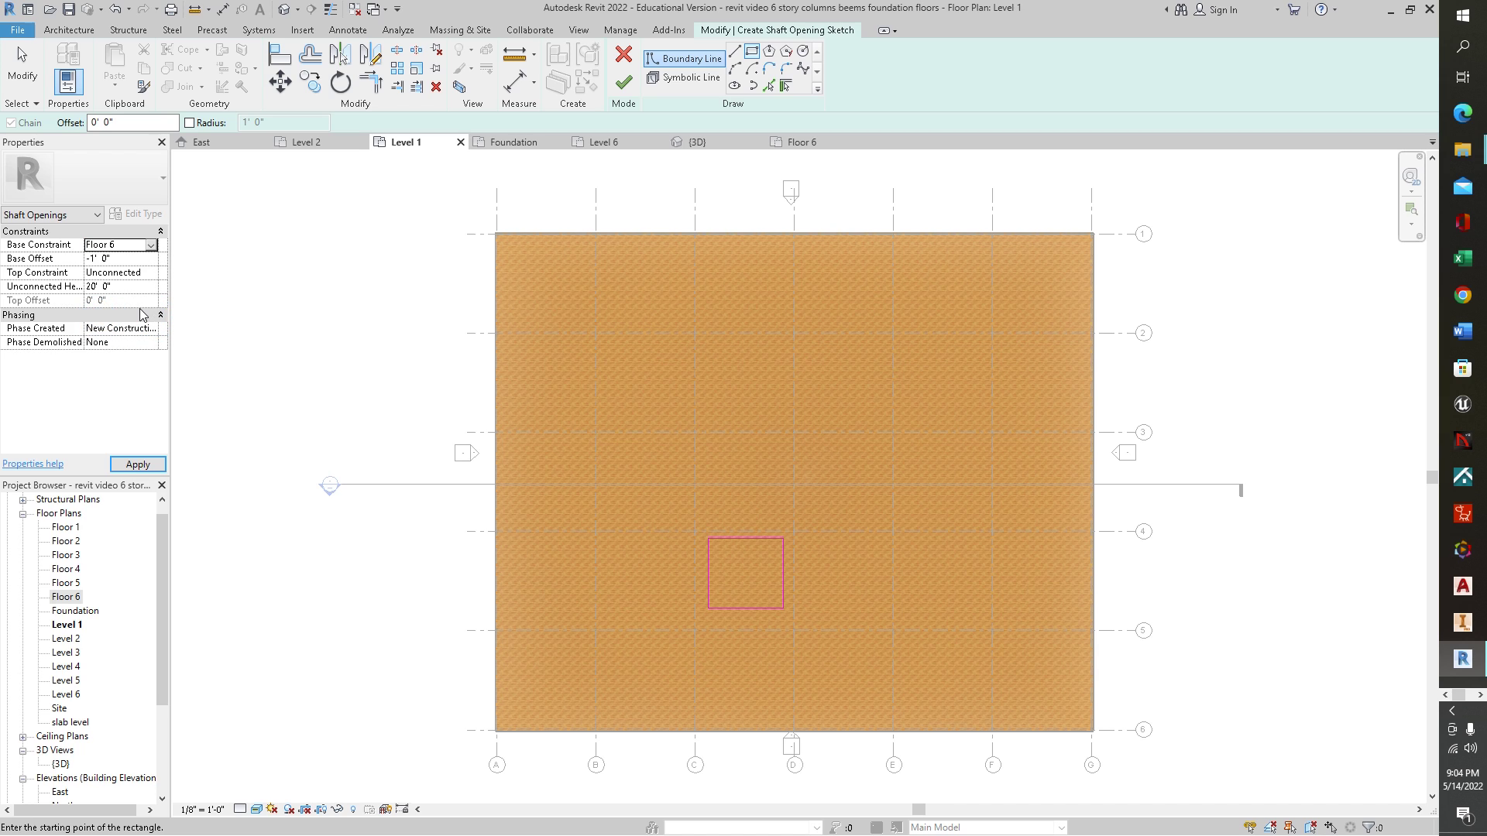
# Restore the shaft opening's base constraint to Level 1
pyautogui.click(151, 245)
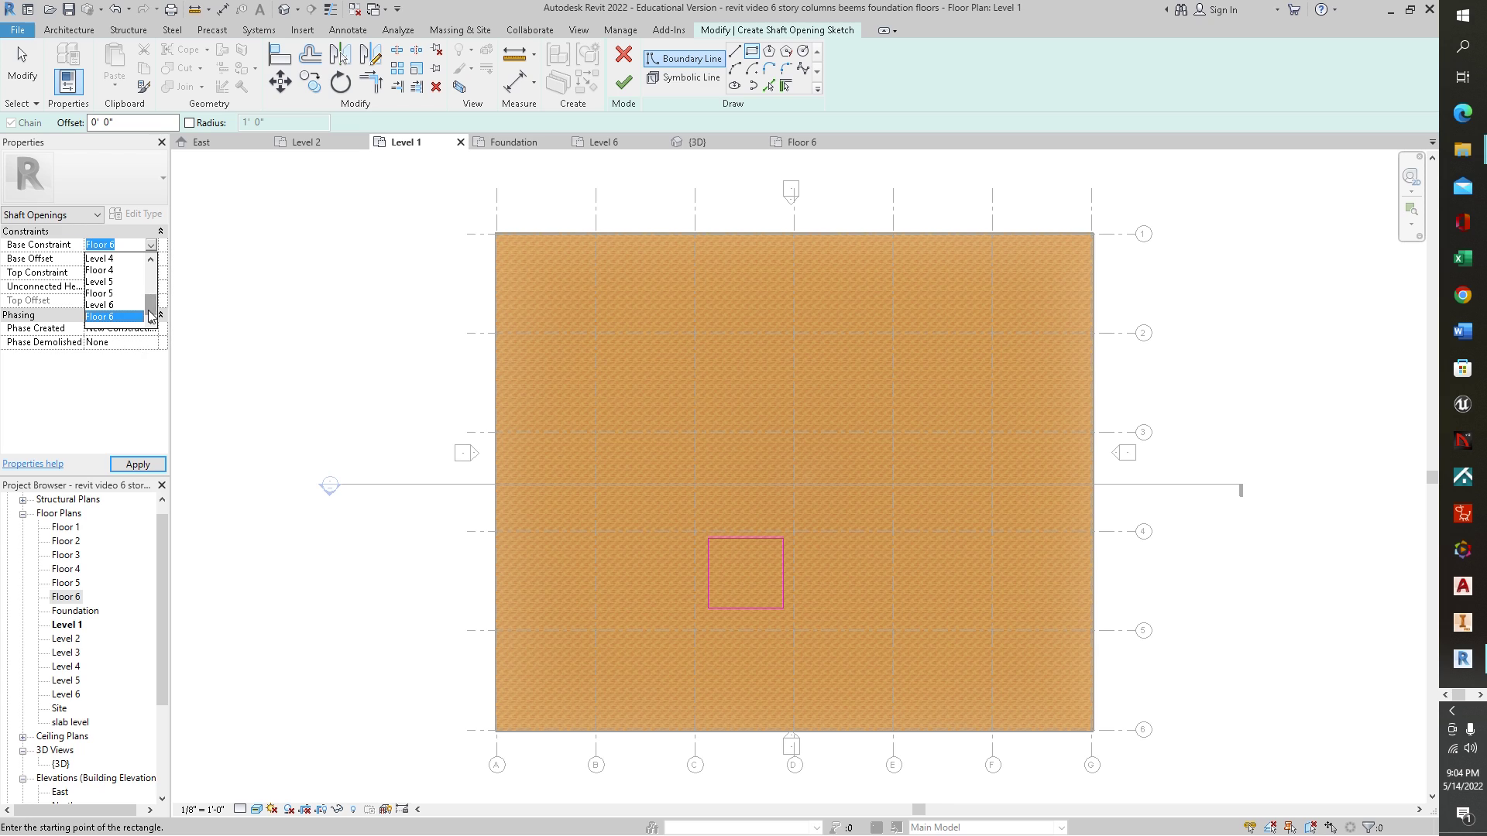
pyautogui.scroll(3, 124, 279)
pyautogui.click(106, 283)
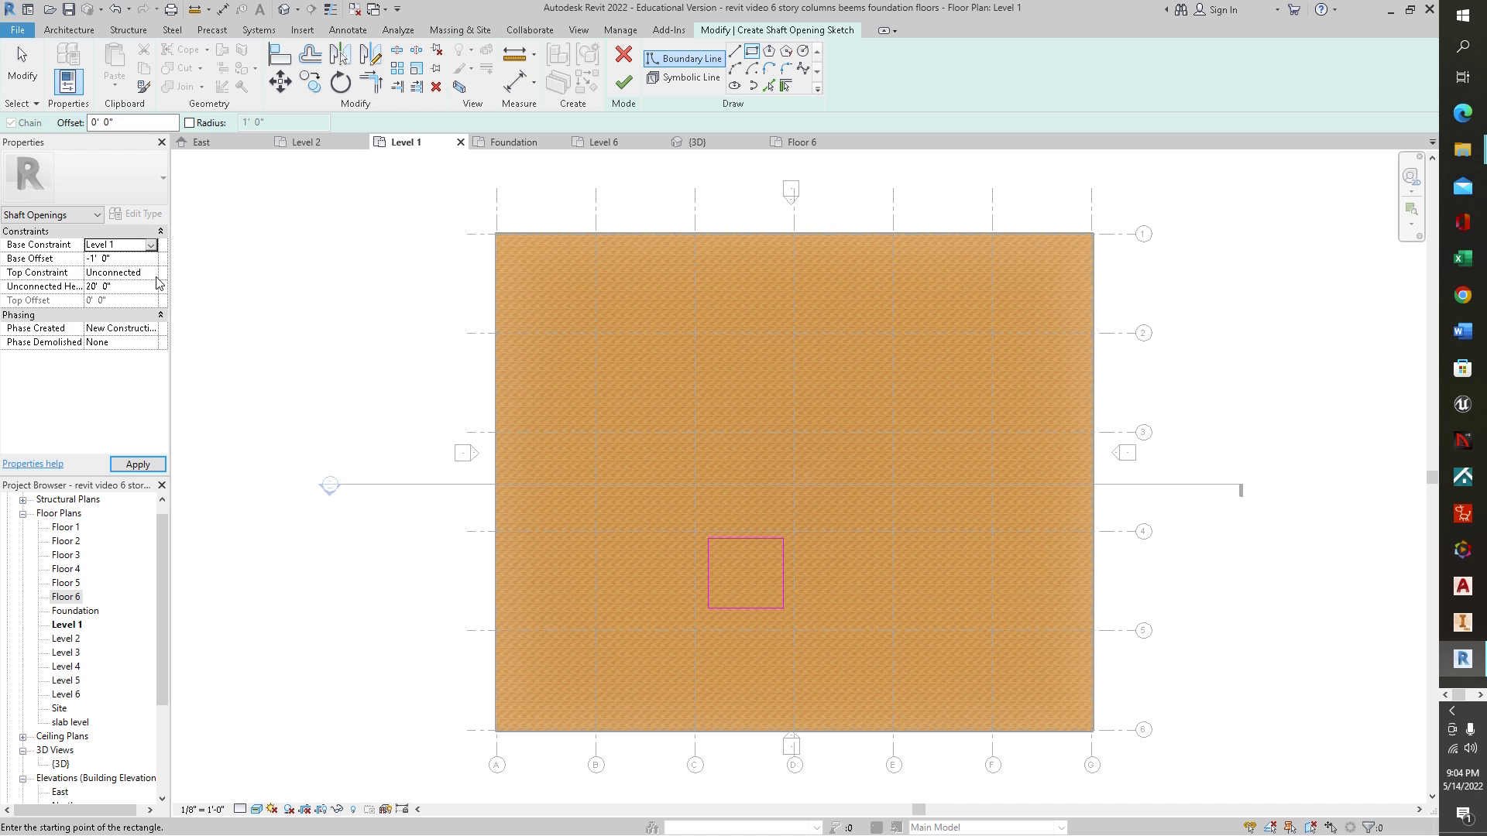
# Set the shaft opening's top constraint to Up to level: Floor 6 and finish the sketch
pyautogui.click(151, 273)
pyautogui.scroll(-2, 191, 302)
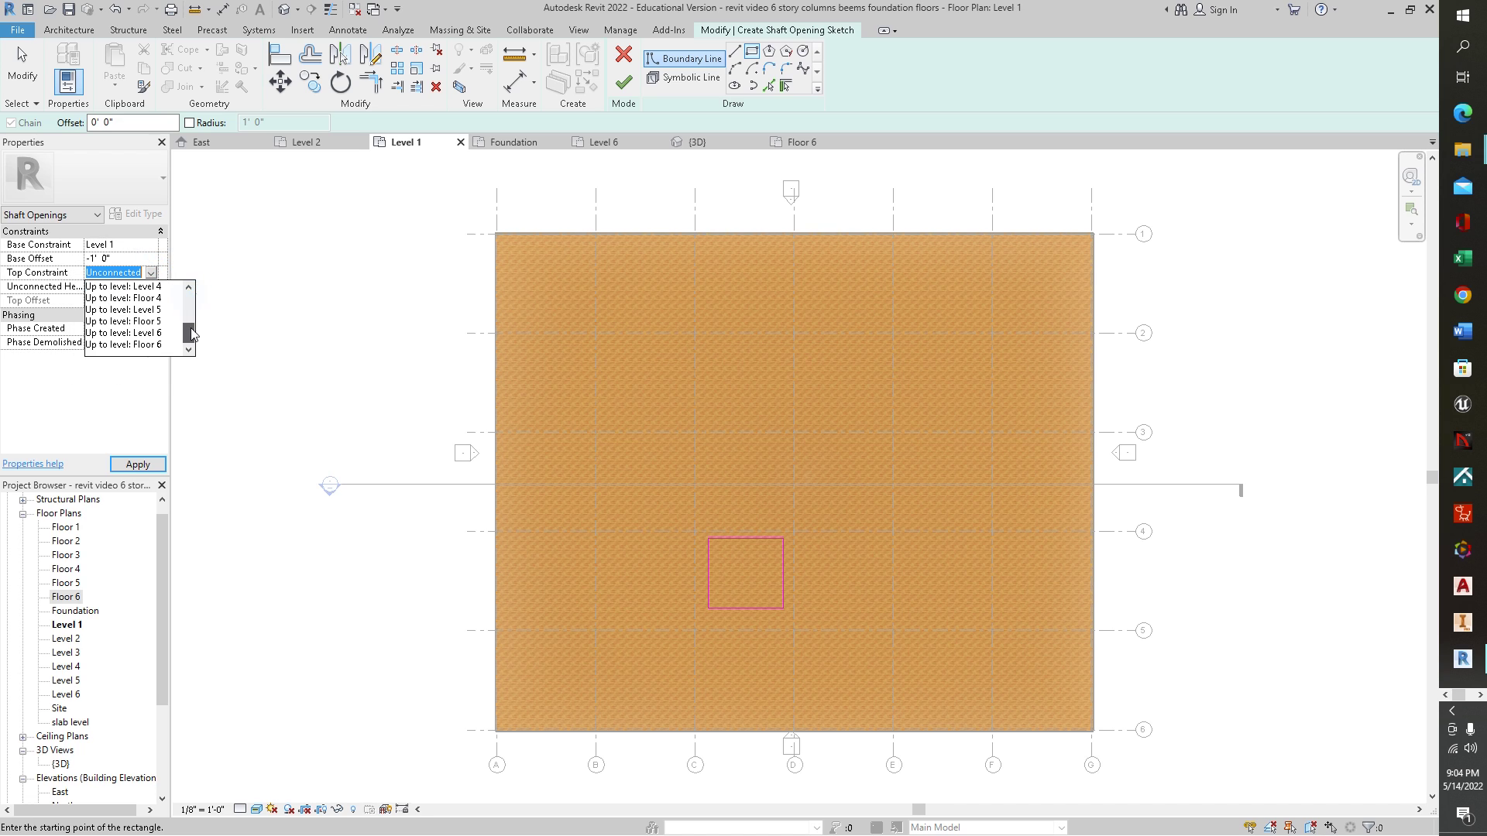
pyautogui.click(145, 343)
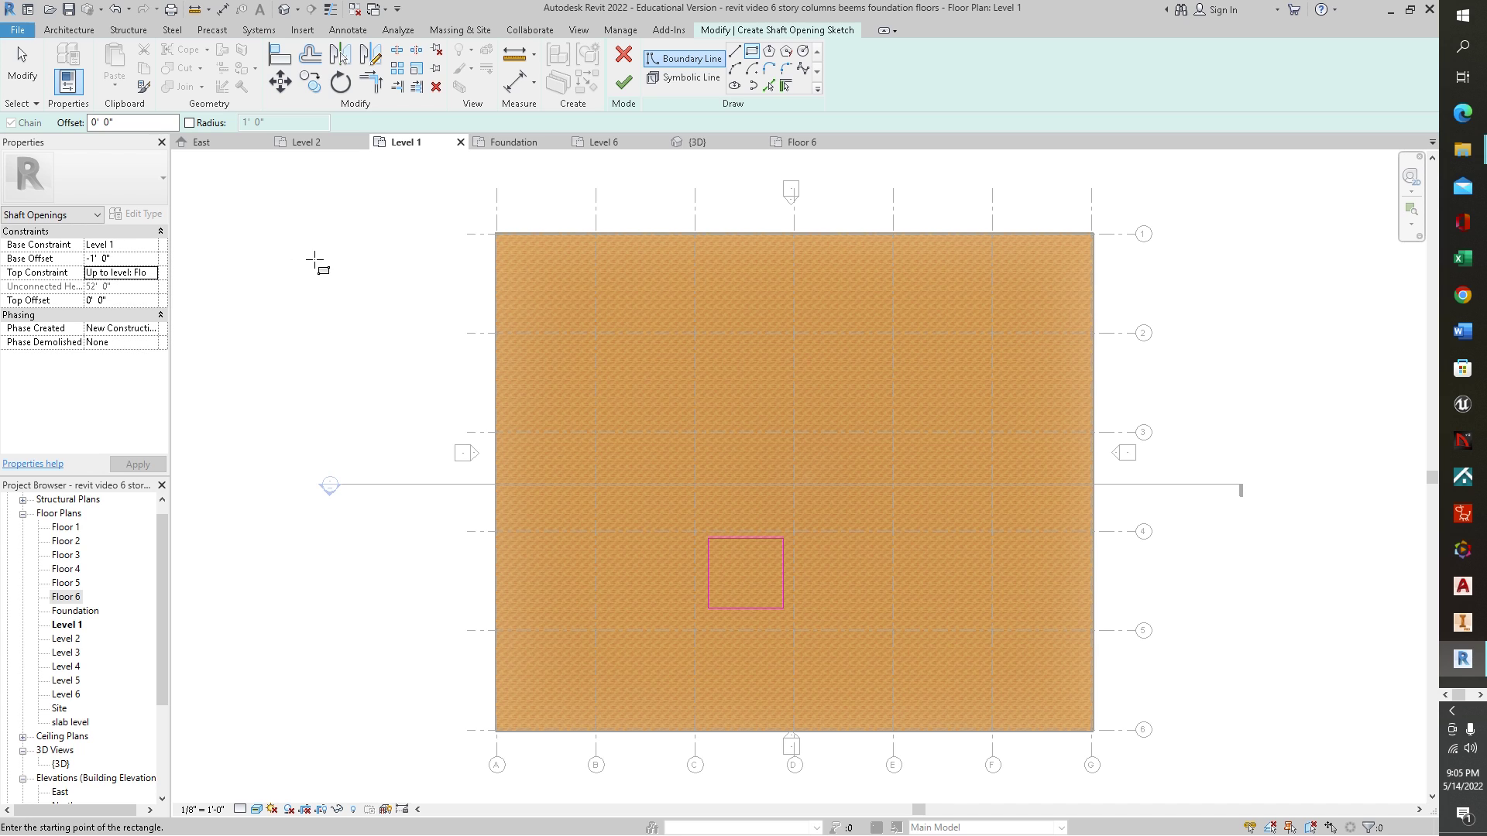
pyautogui.click(626, 84)
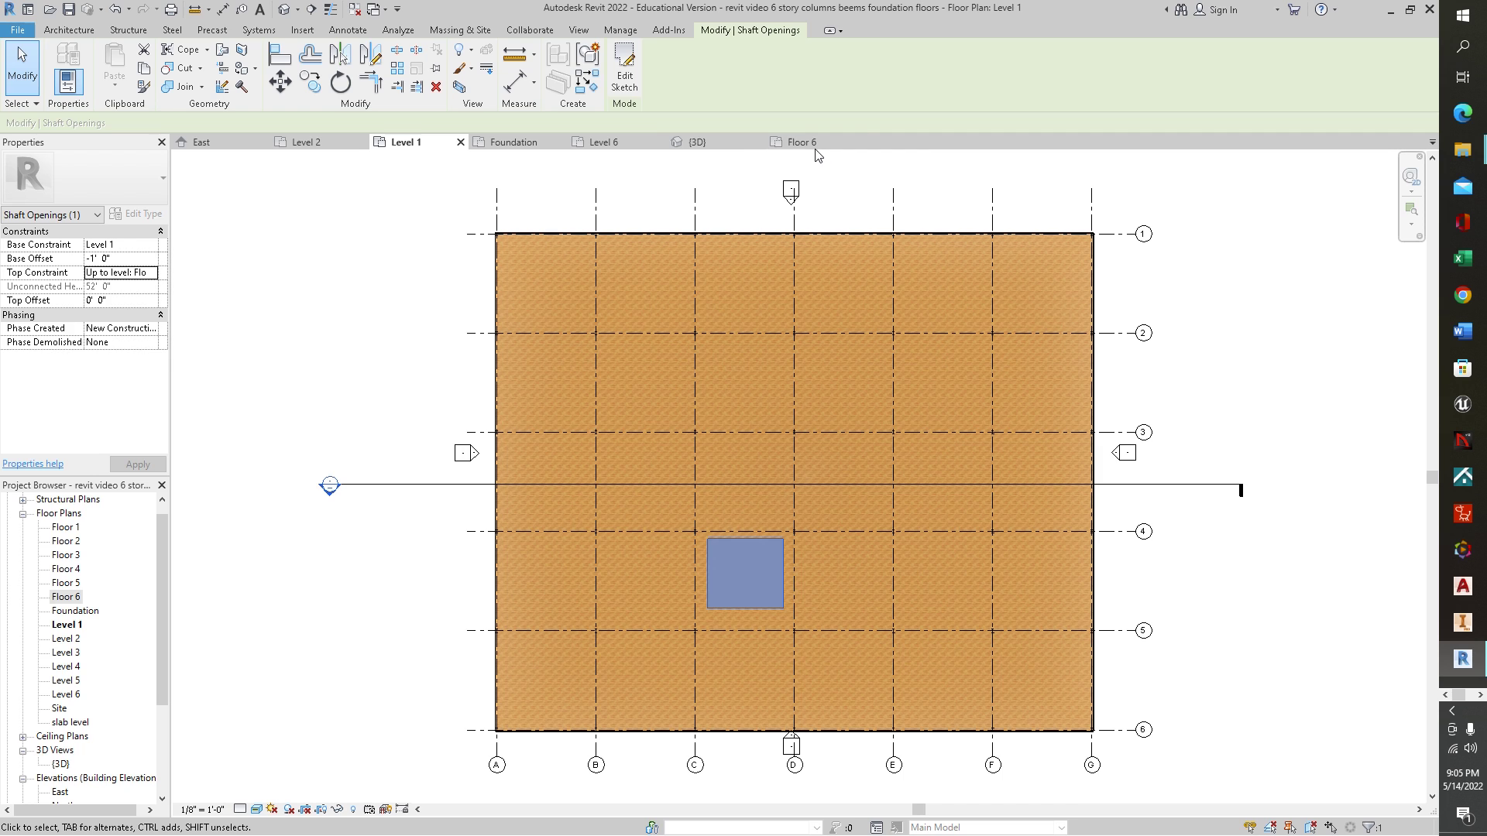
# Check the shaft opening through the floors in the 3D view and return to the Level 1 floor plan
pyautogui.click(726, 149)
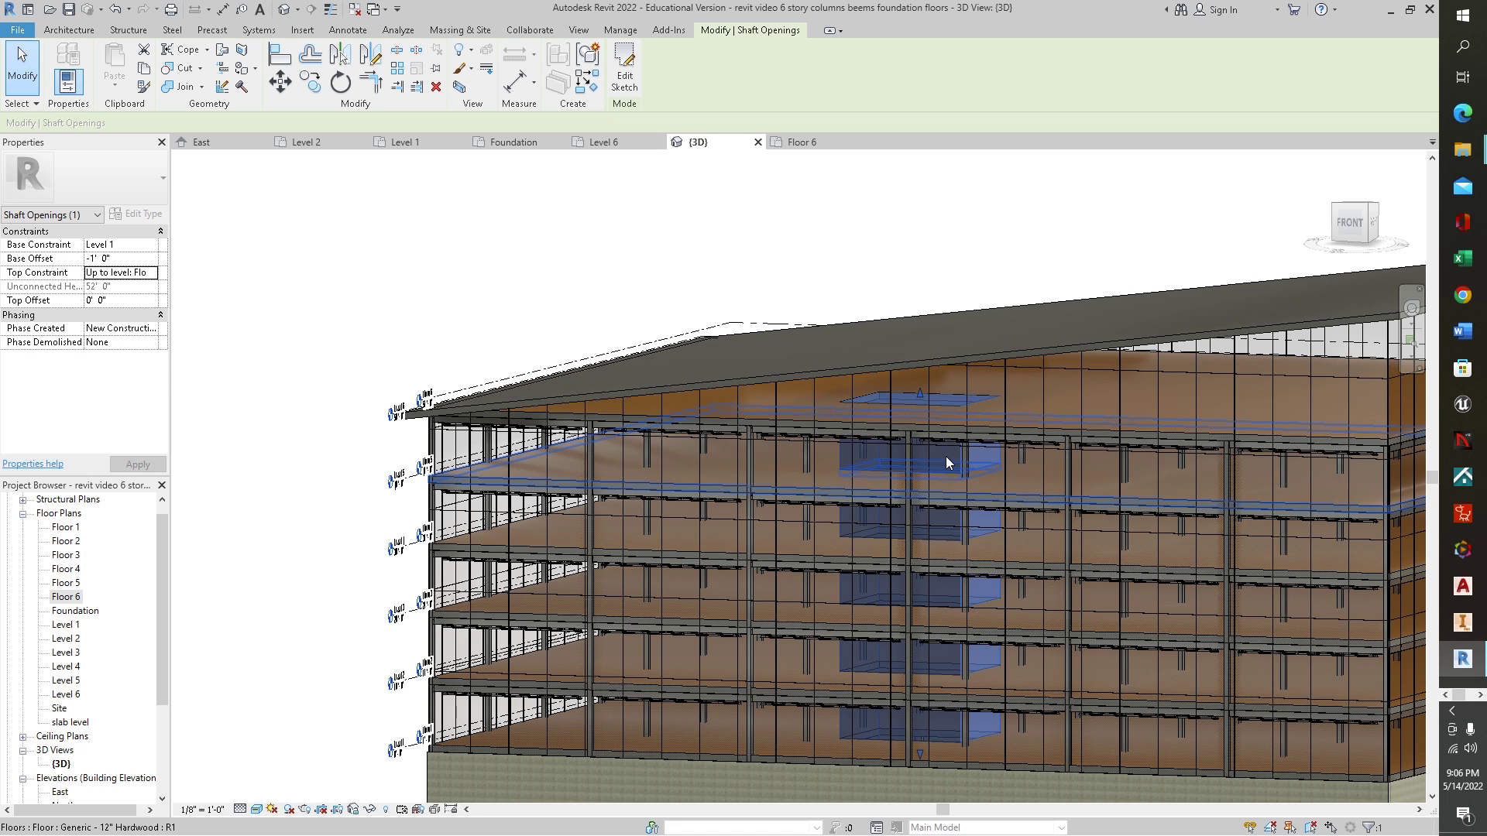
pyautogui.click(755, 182)
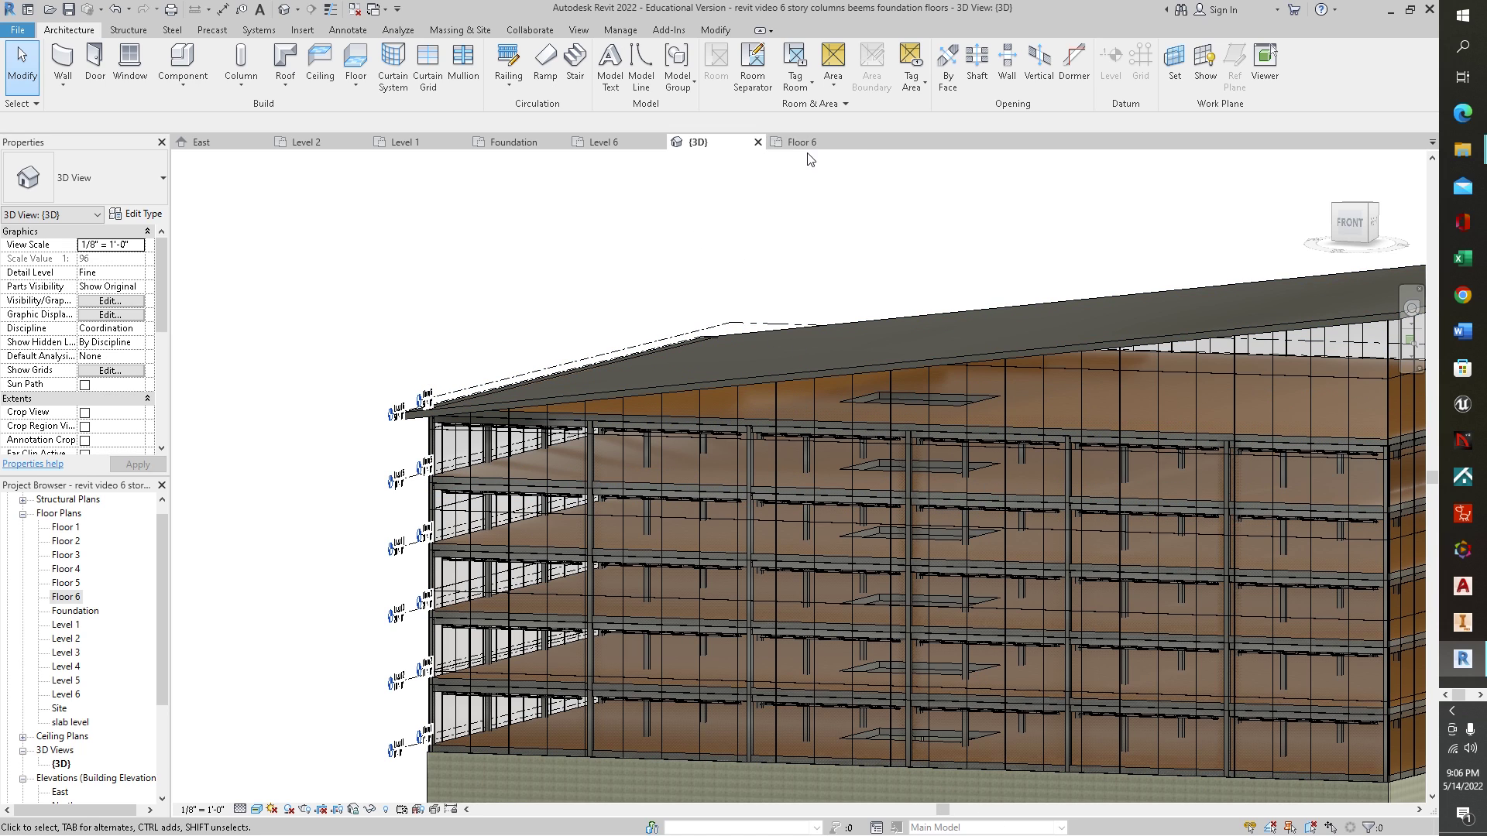
pyautogui.click(403, 145)
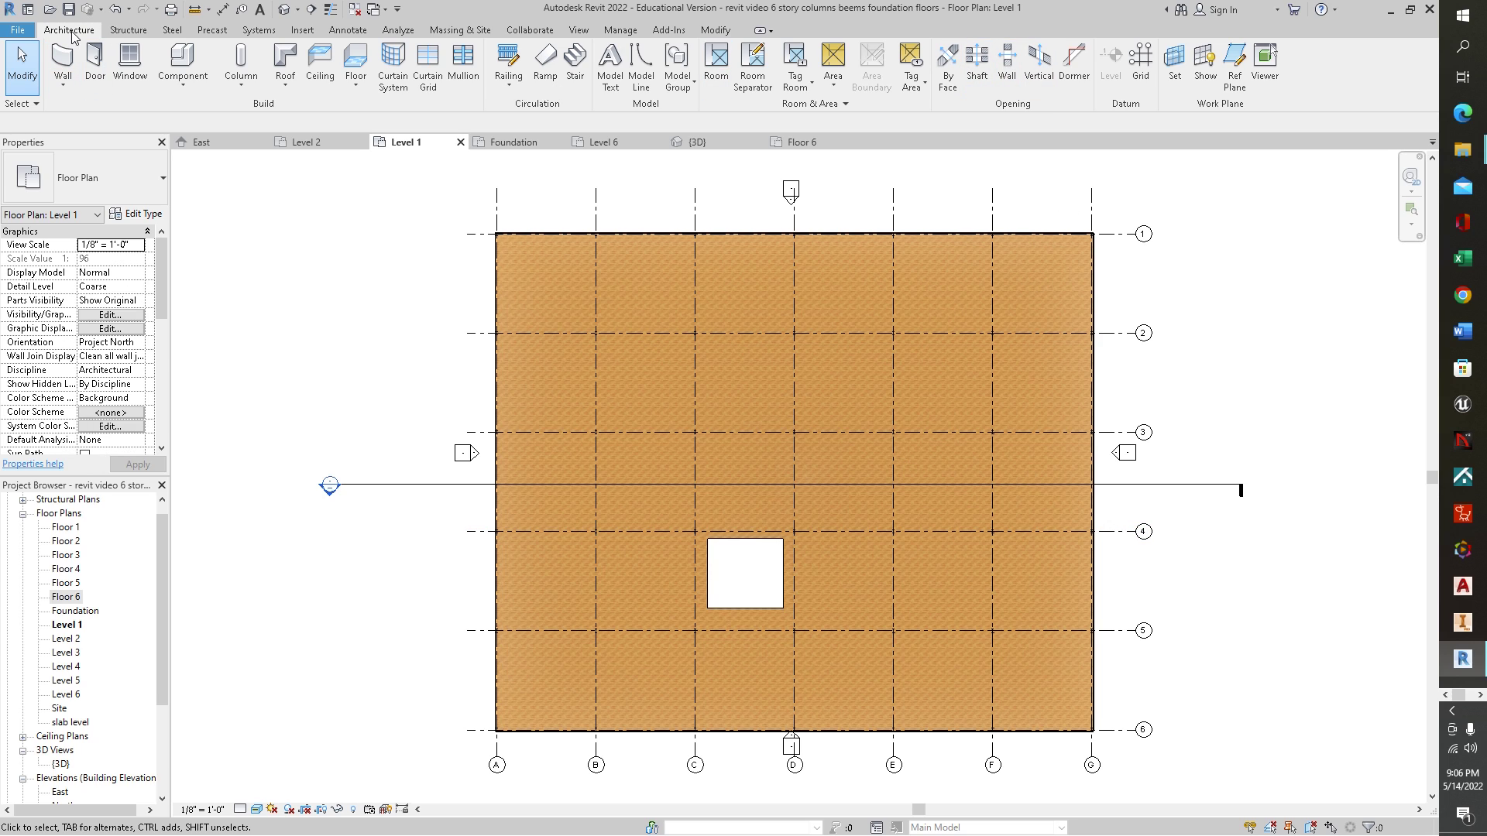
# Start a second shaft opening and sketch a rectangular boundary about 20'-6" by 15'-0" between grids D and E, just below grid 4
pyautogui.click(975, 68)
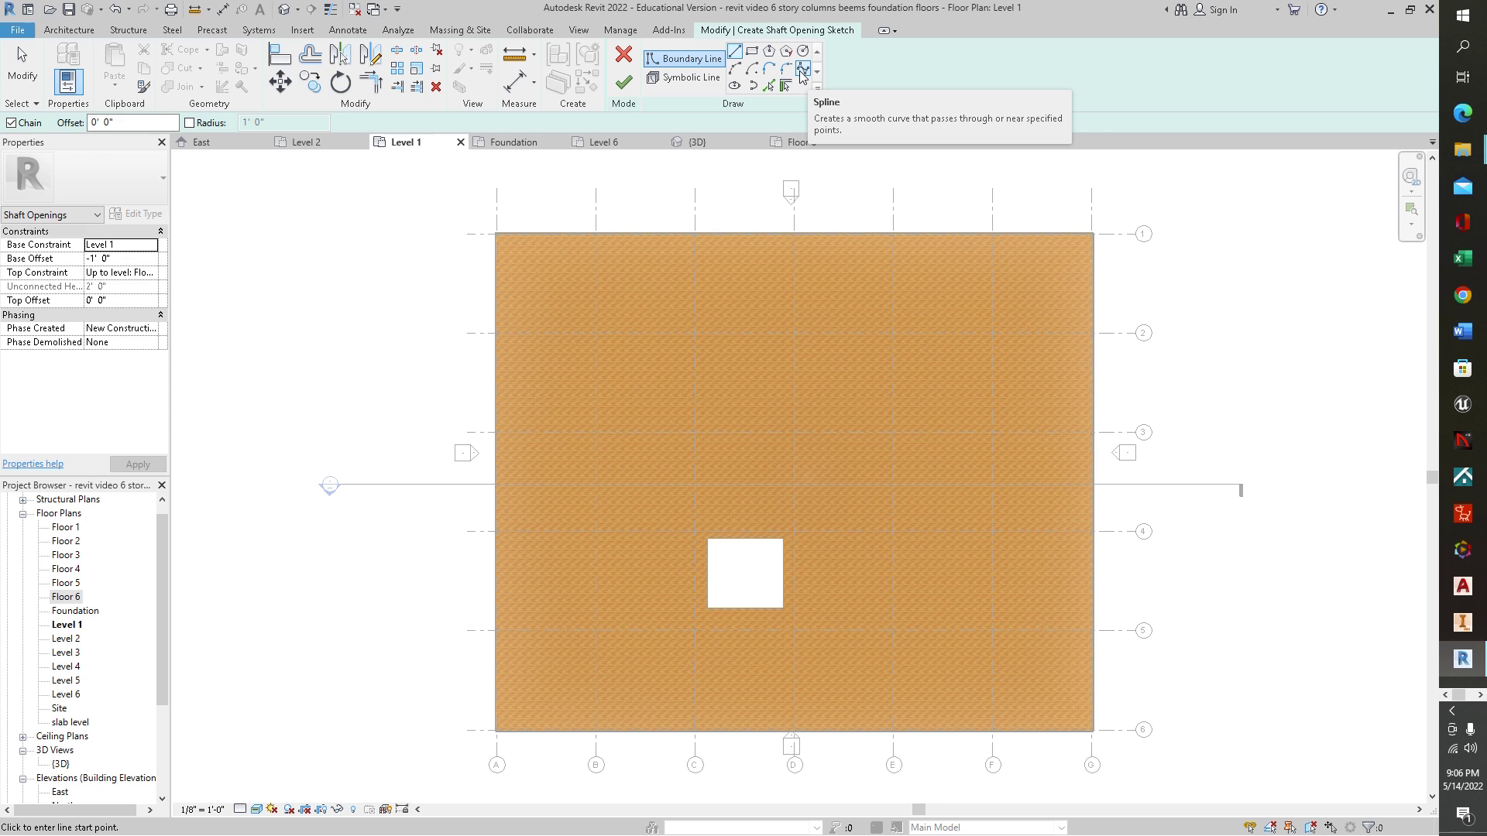
pyautogui.click(751, 53)
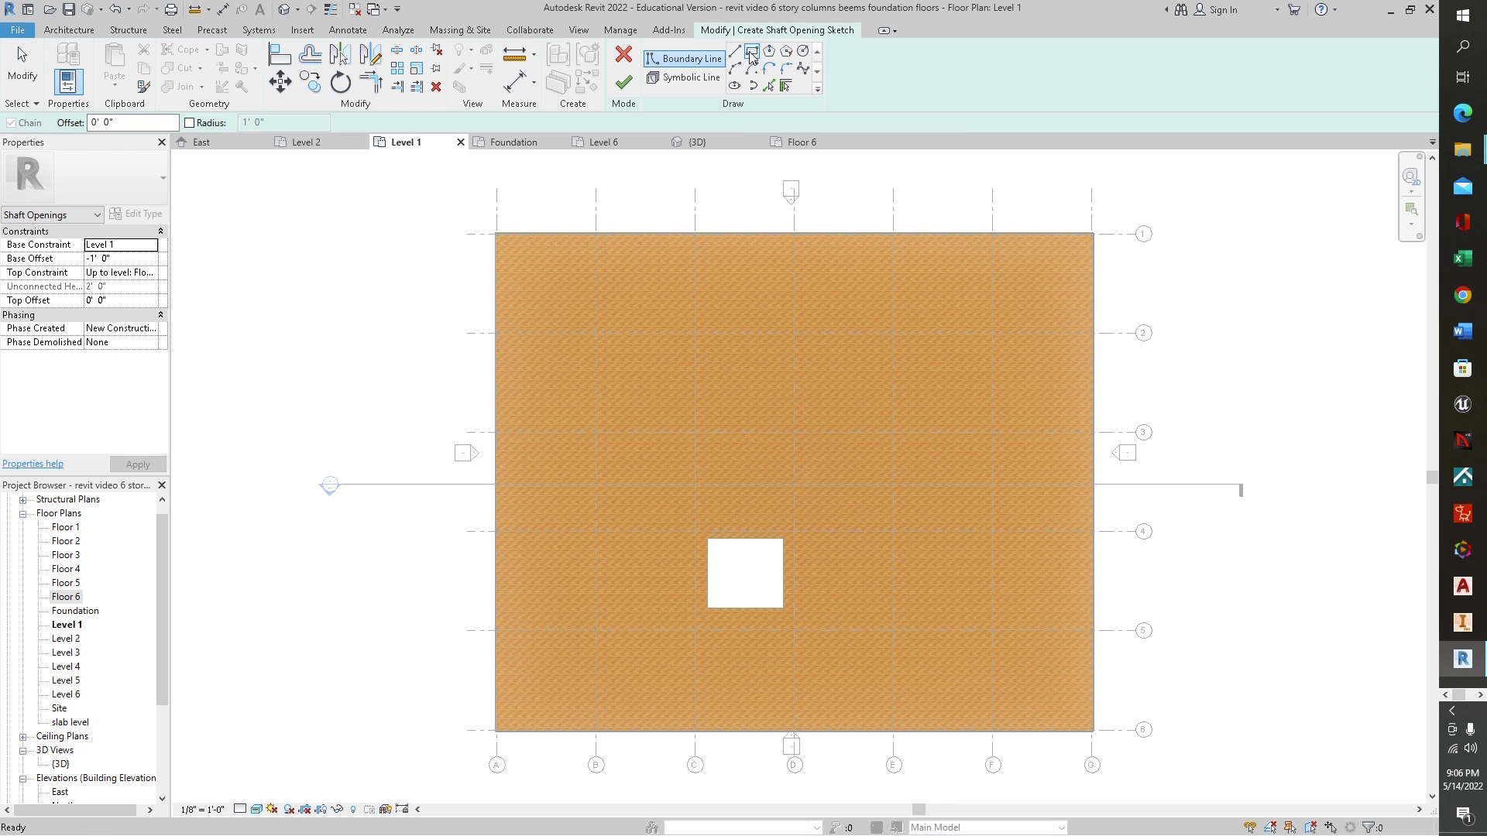
pyautogui.click(806, 544)
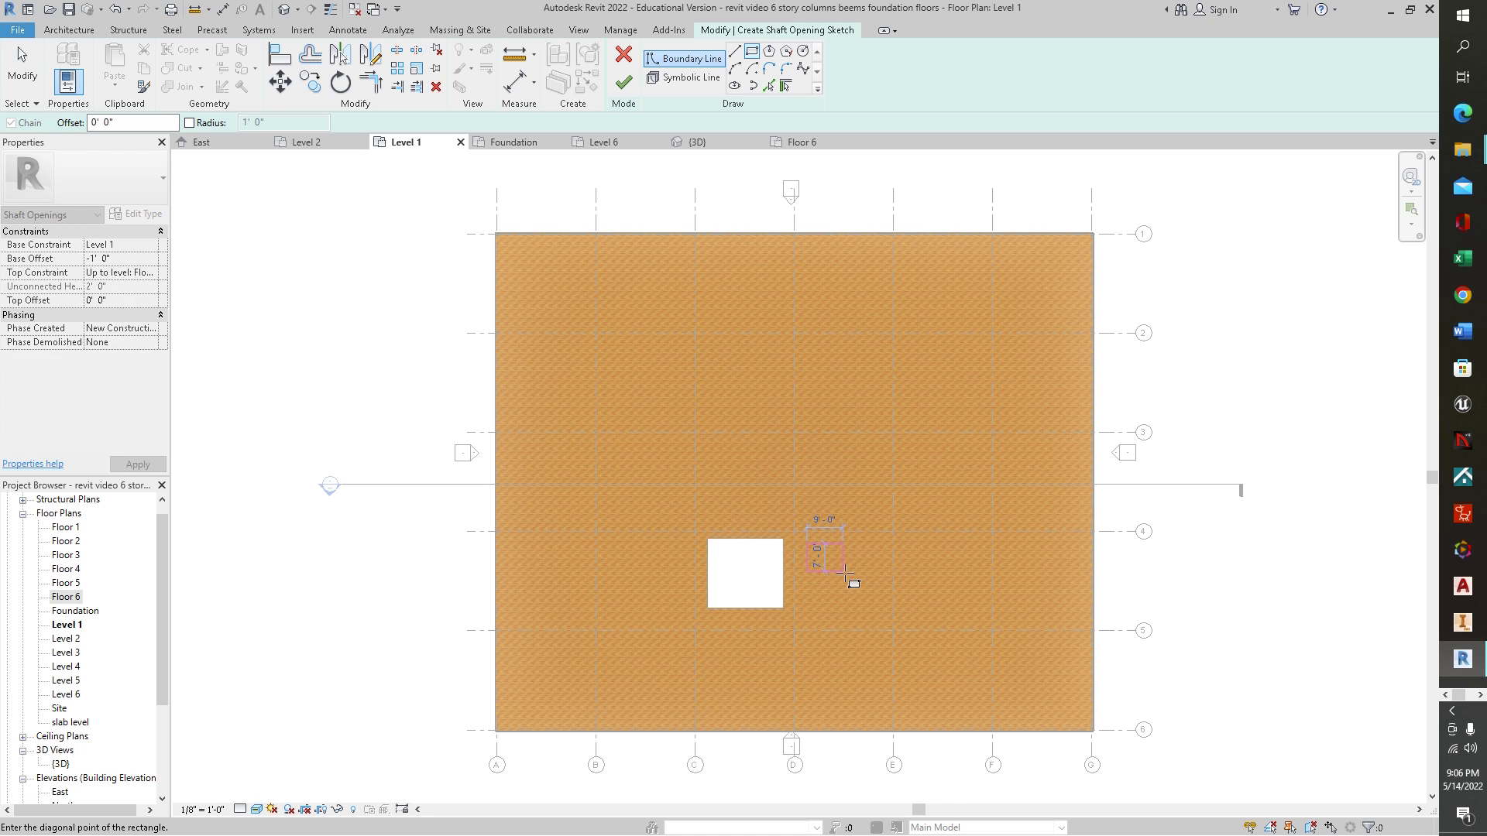
pyautogui.click(889, 603)
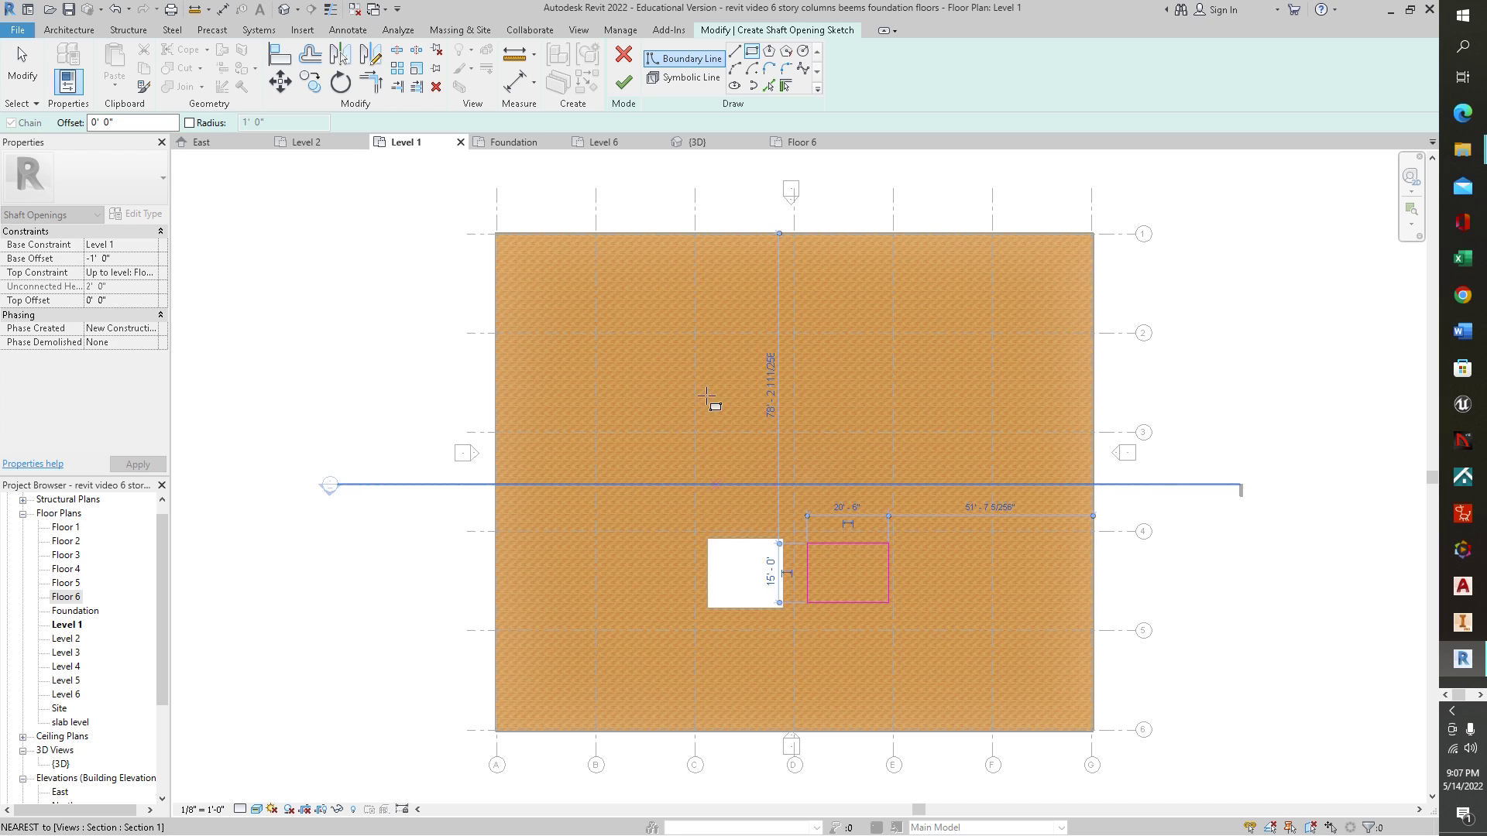
# Set the new shaft opening's top constraint to Up to level: Floor 6 and finish the sketch
pyautogui.click(155, 274)
pyautogui.moveTo(186, 300); pyautogui.dragTo(188, 314)
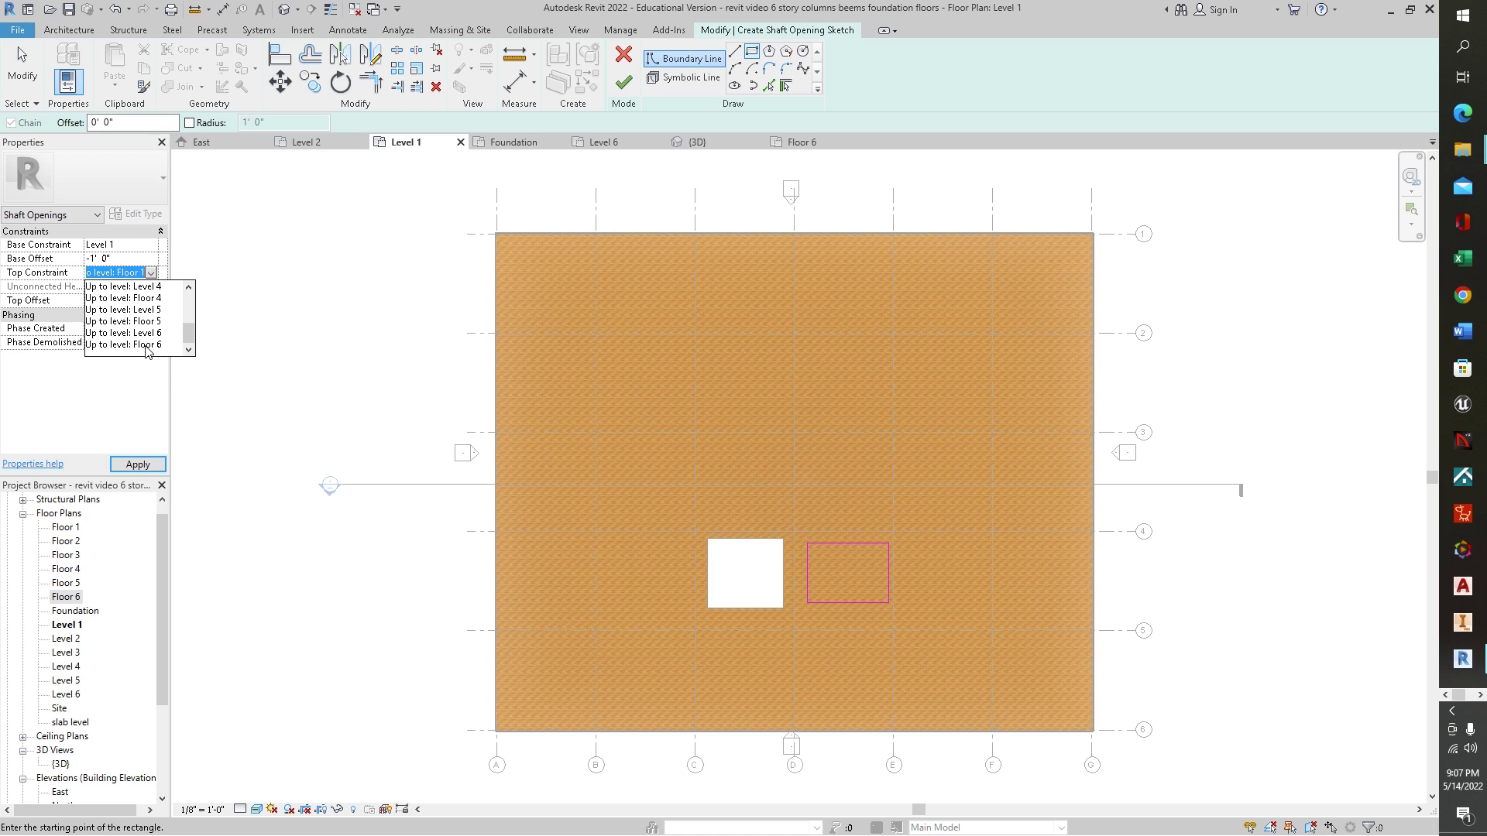
pyautogui.click(146, 348)
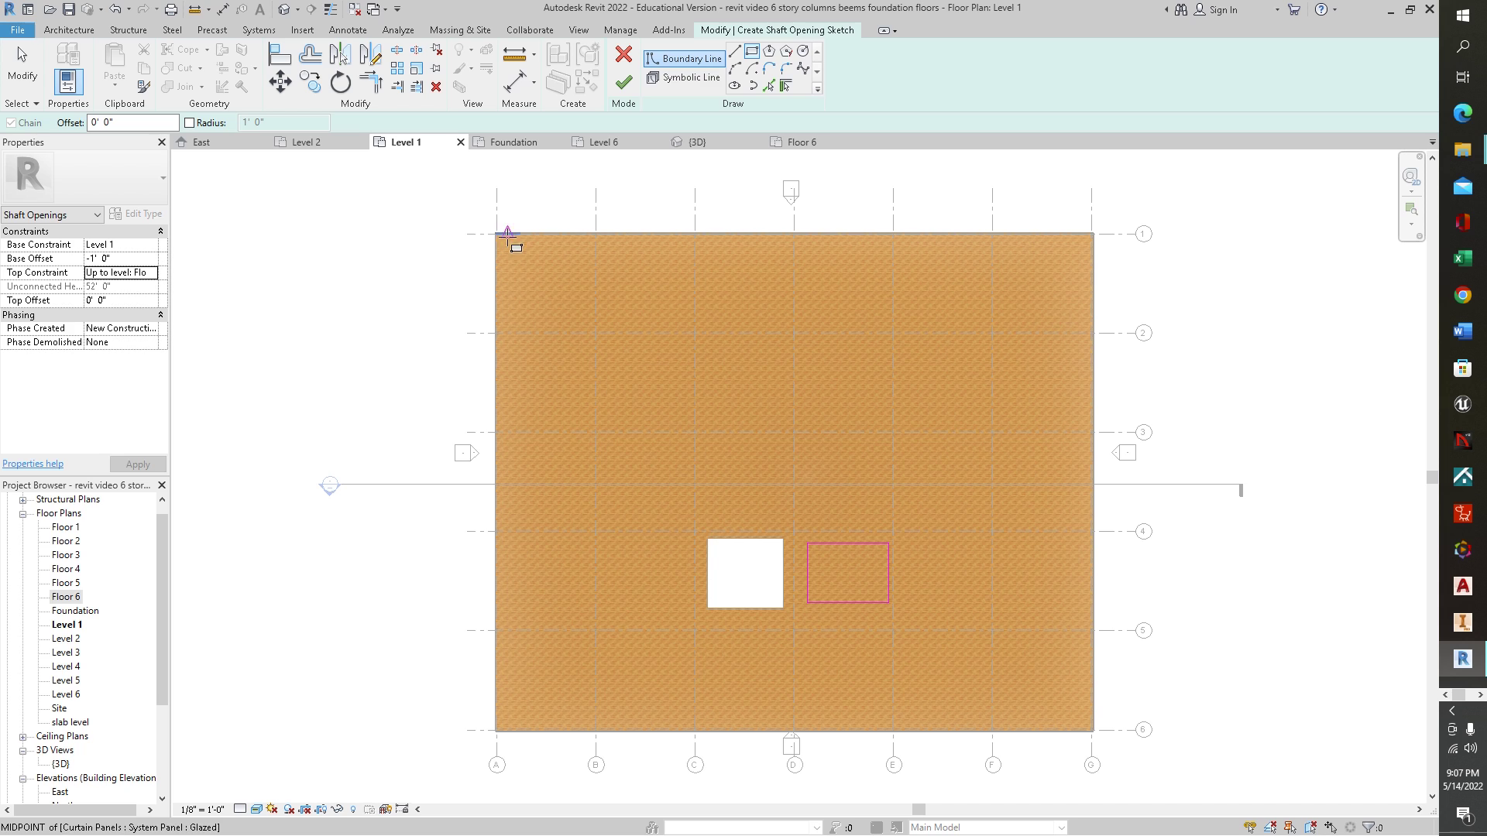
pyautogui.click(626, 83)
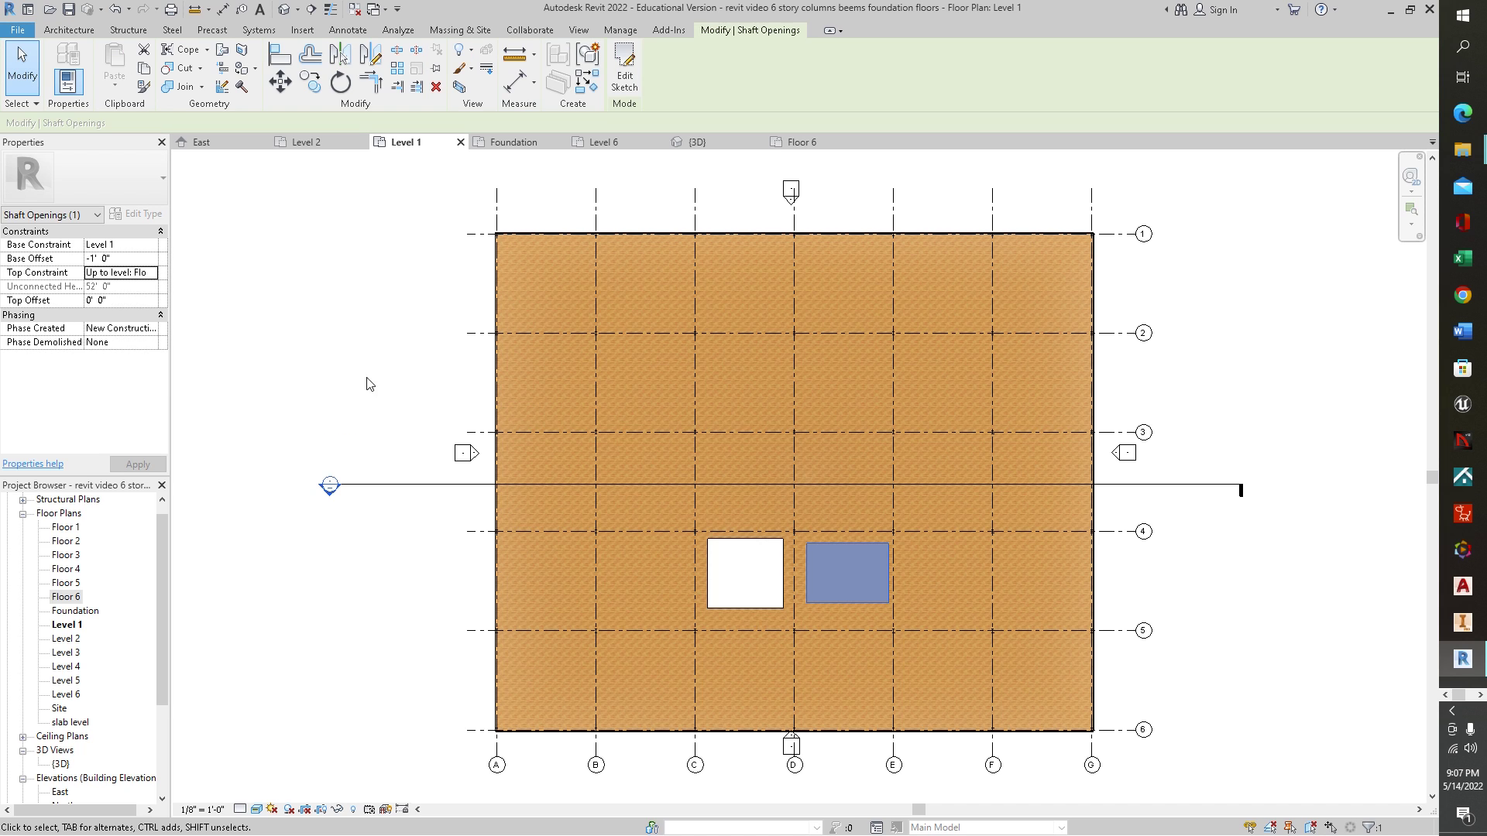
pyautogui.click(396, 303)
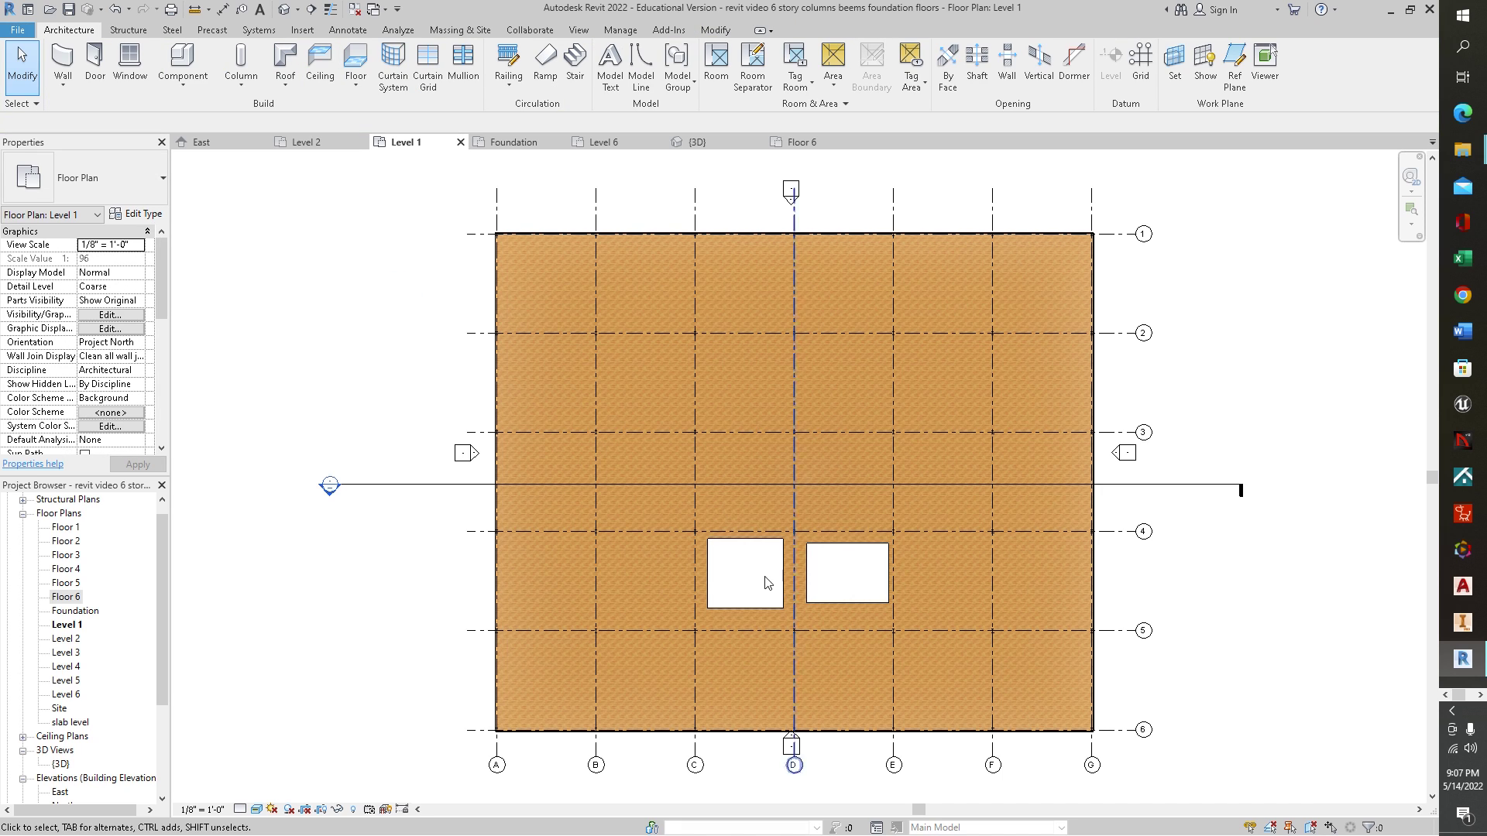
# Edit the second shaft's sketch, moving its edge nearest grid 5 outward to make the opening about 16'-6" deep, and finish the sketch
pyautogui.click(849, 602)
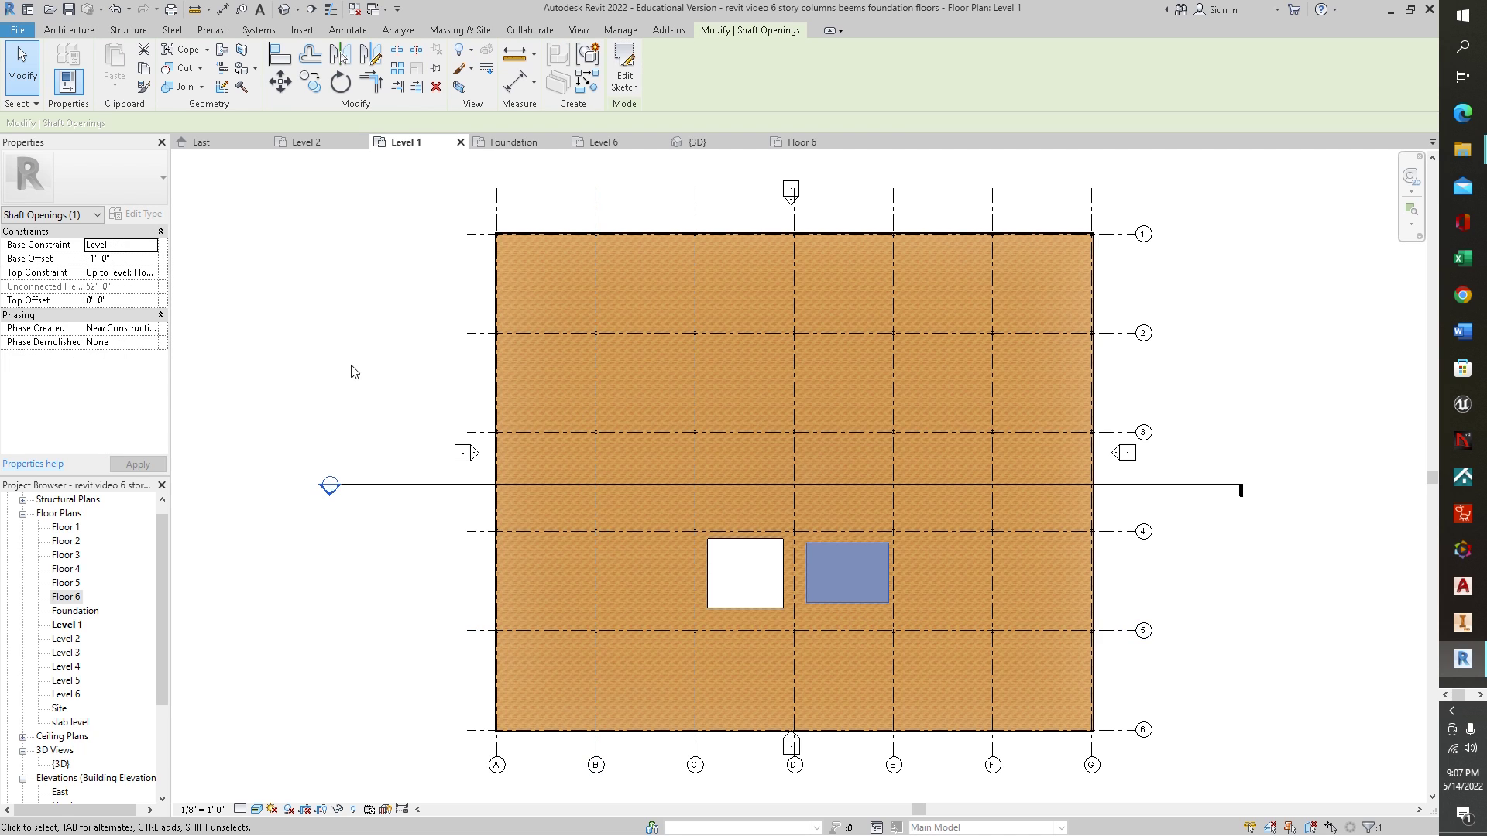
pyautogui.doubleClick(823, 603)
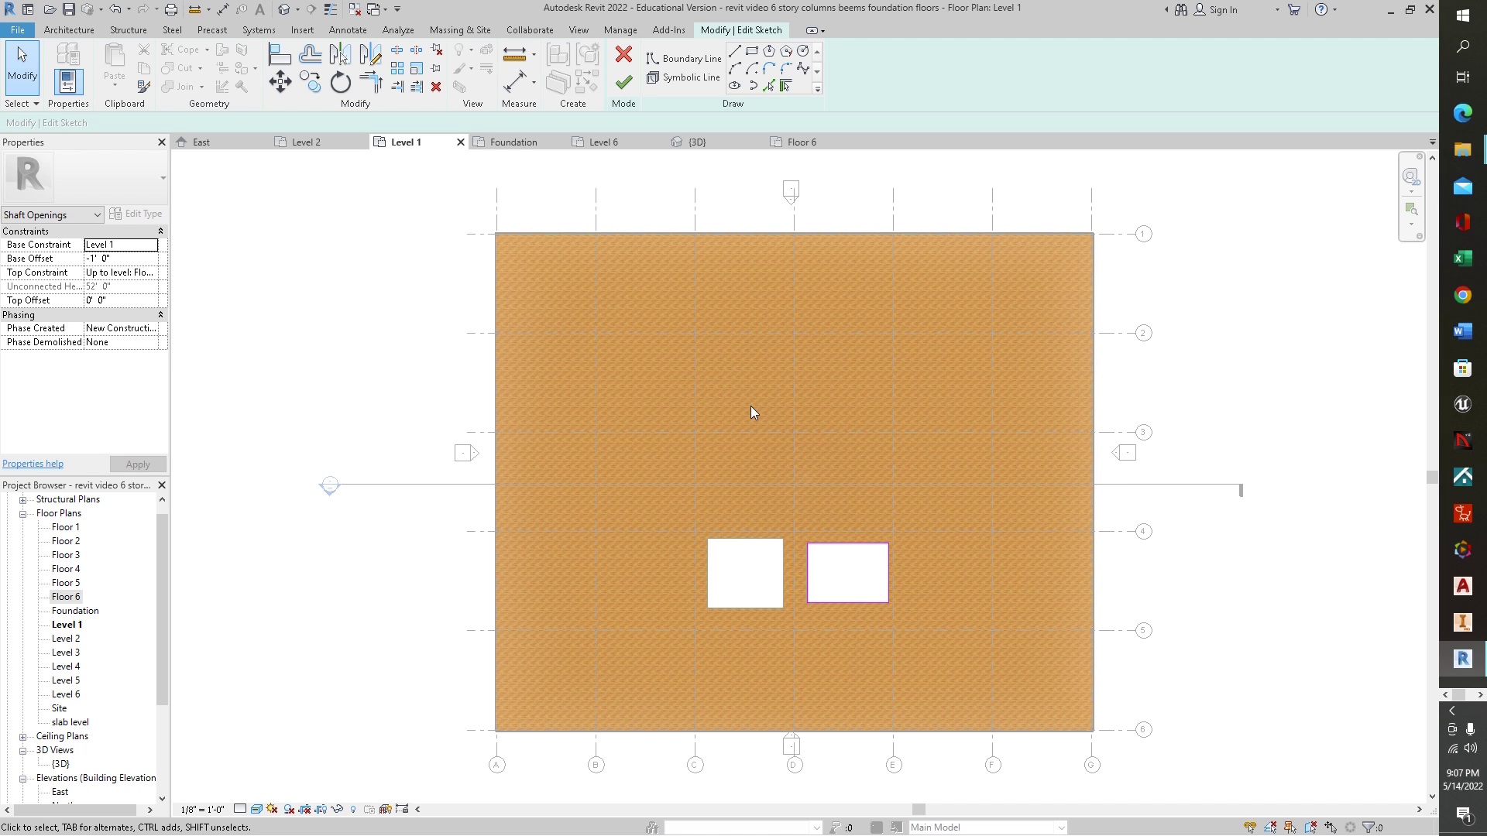
pyautogui.click(848, 601)
pyautogui.moveTo(846, 615); pyautogui.dragTo(849, 617)
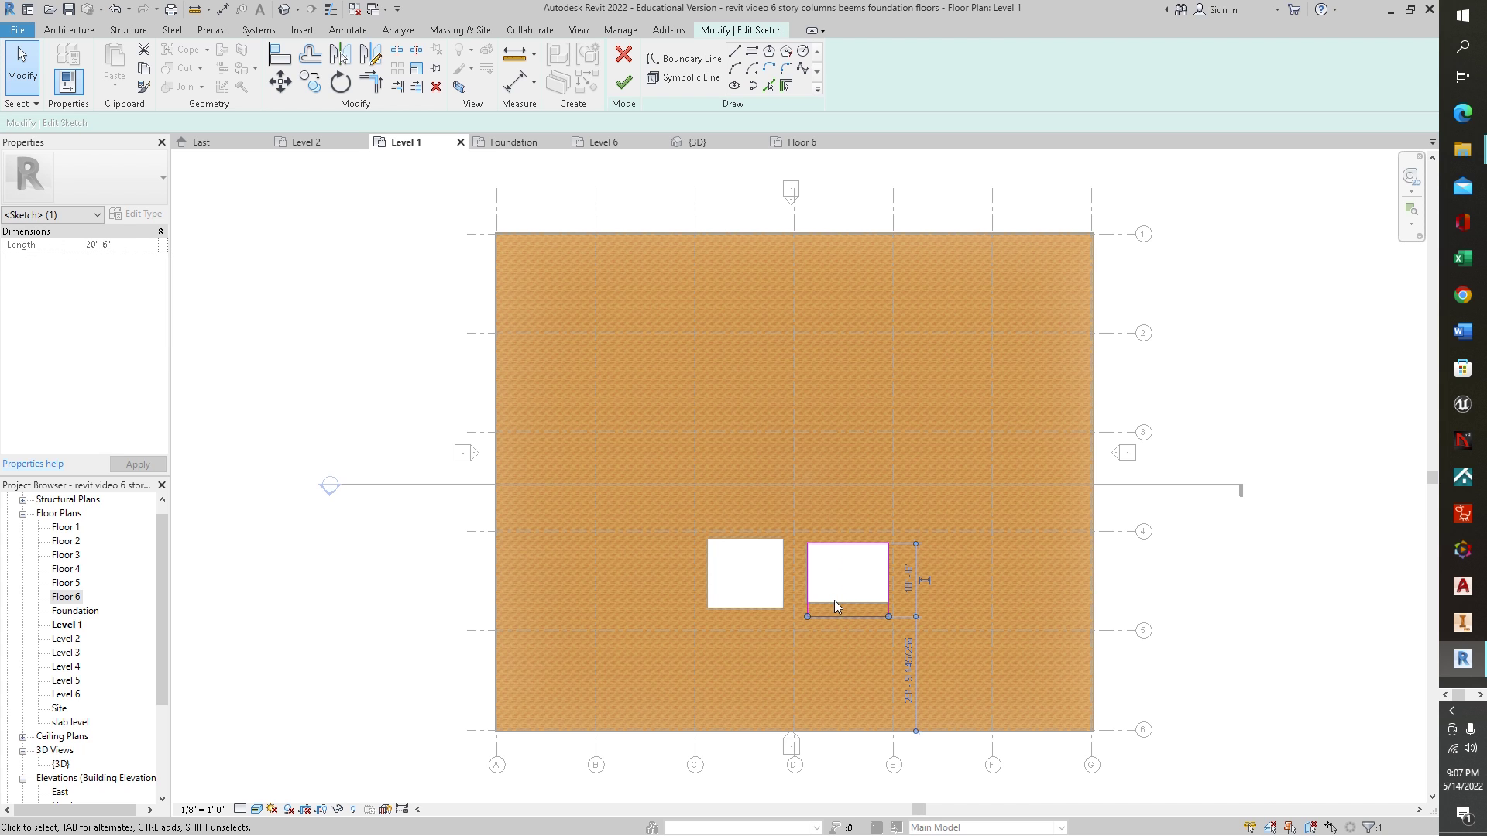
pyautogui.scroll(3, 834, 601)
pyautogui.click(842, 577)
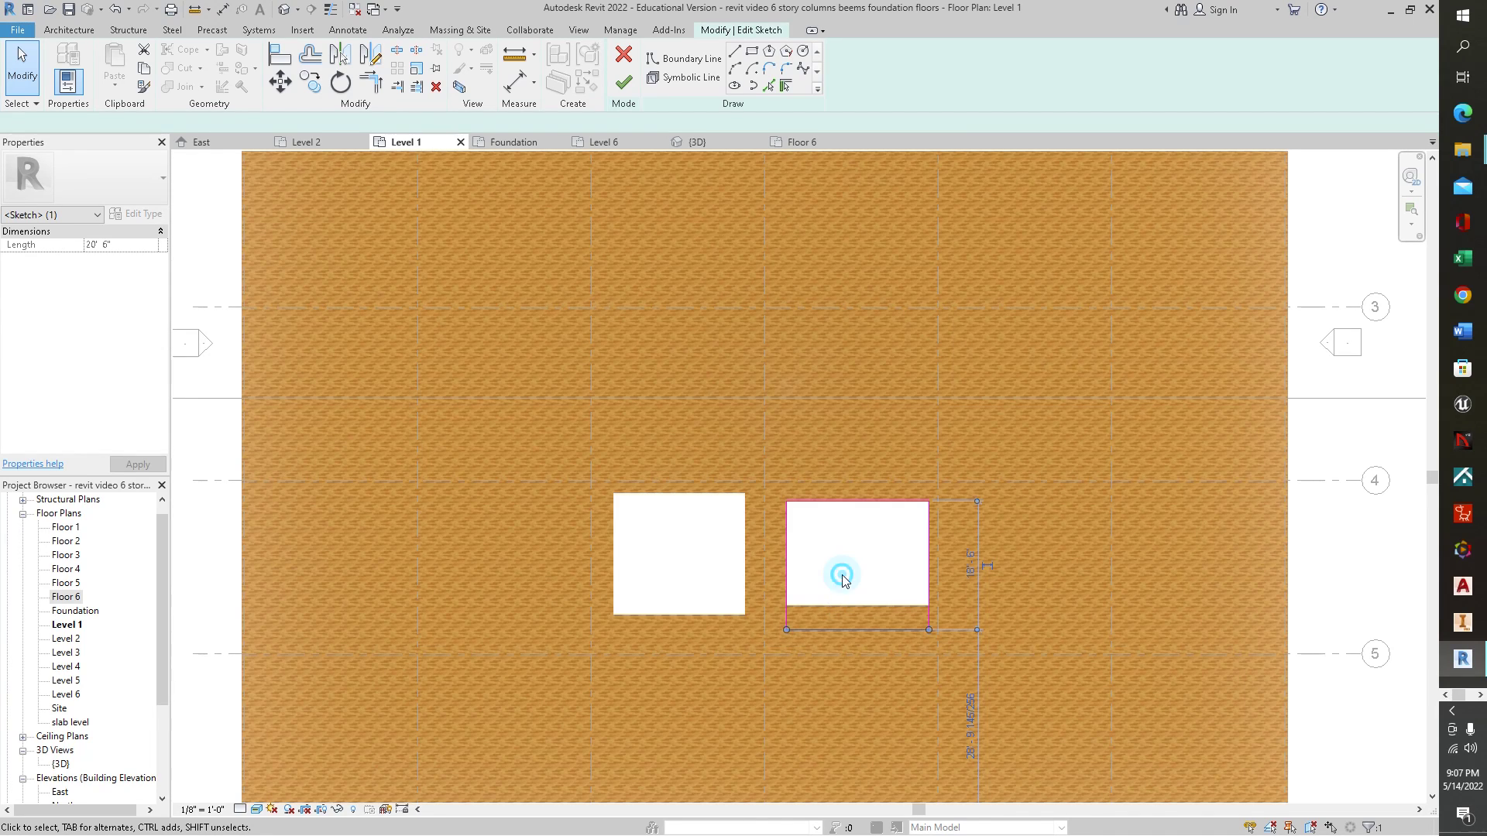
pyautogui.click(853, 625)
pyautogui.moveTo(852, 625); pyautogui.dragTo(850, 611)
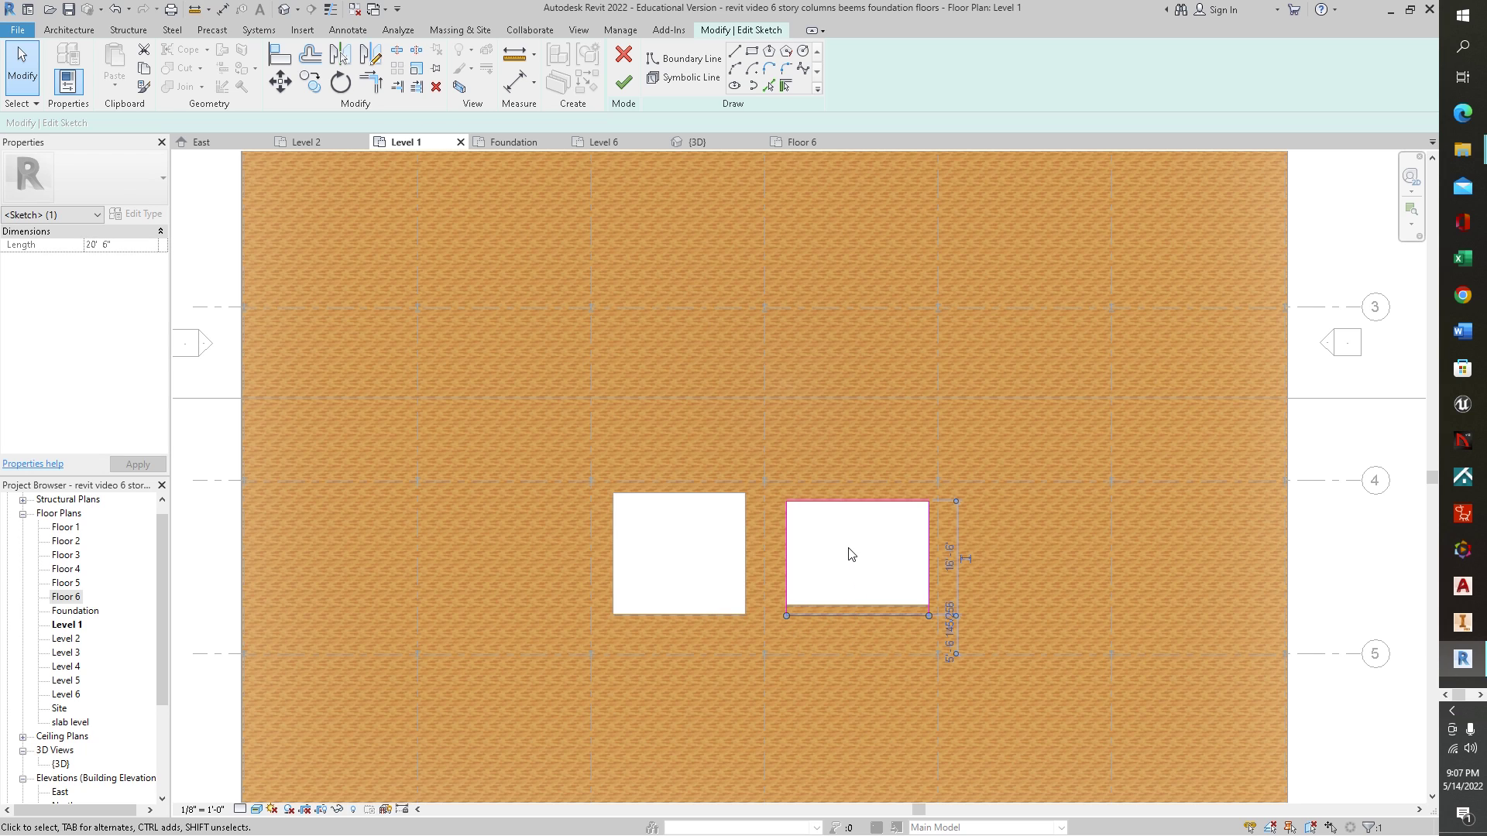
pyautogui.click(624, 85)
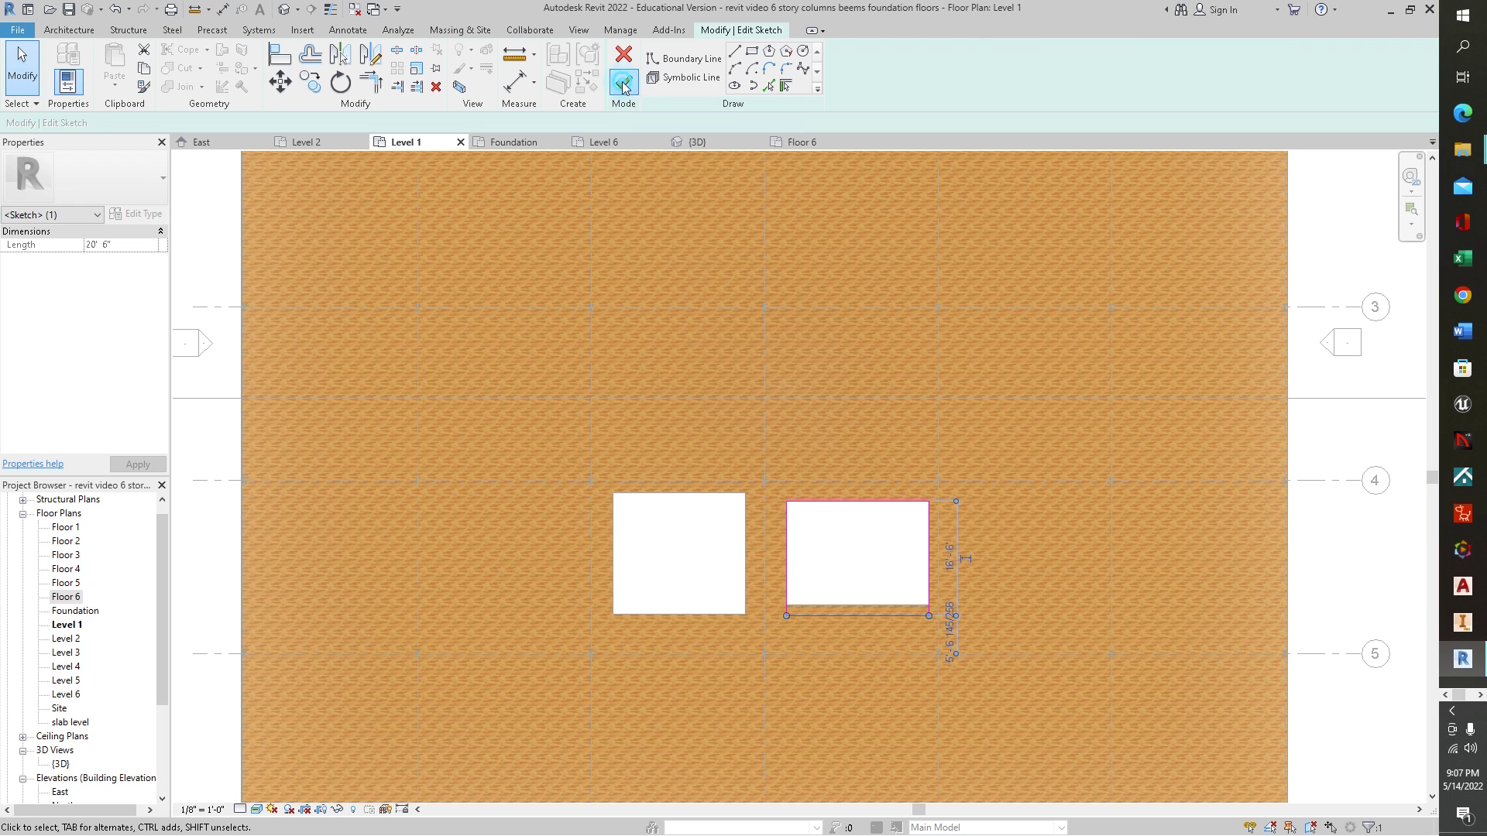
pyautogui.click(693, 571)
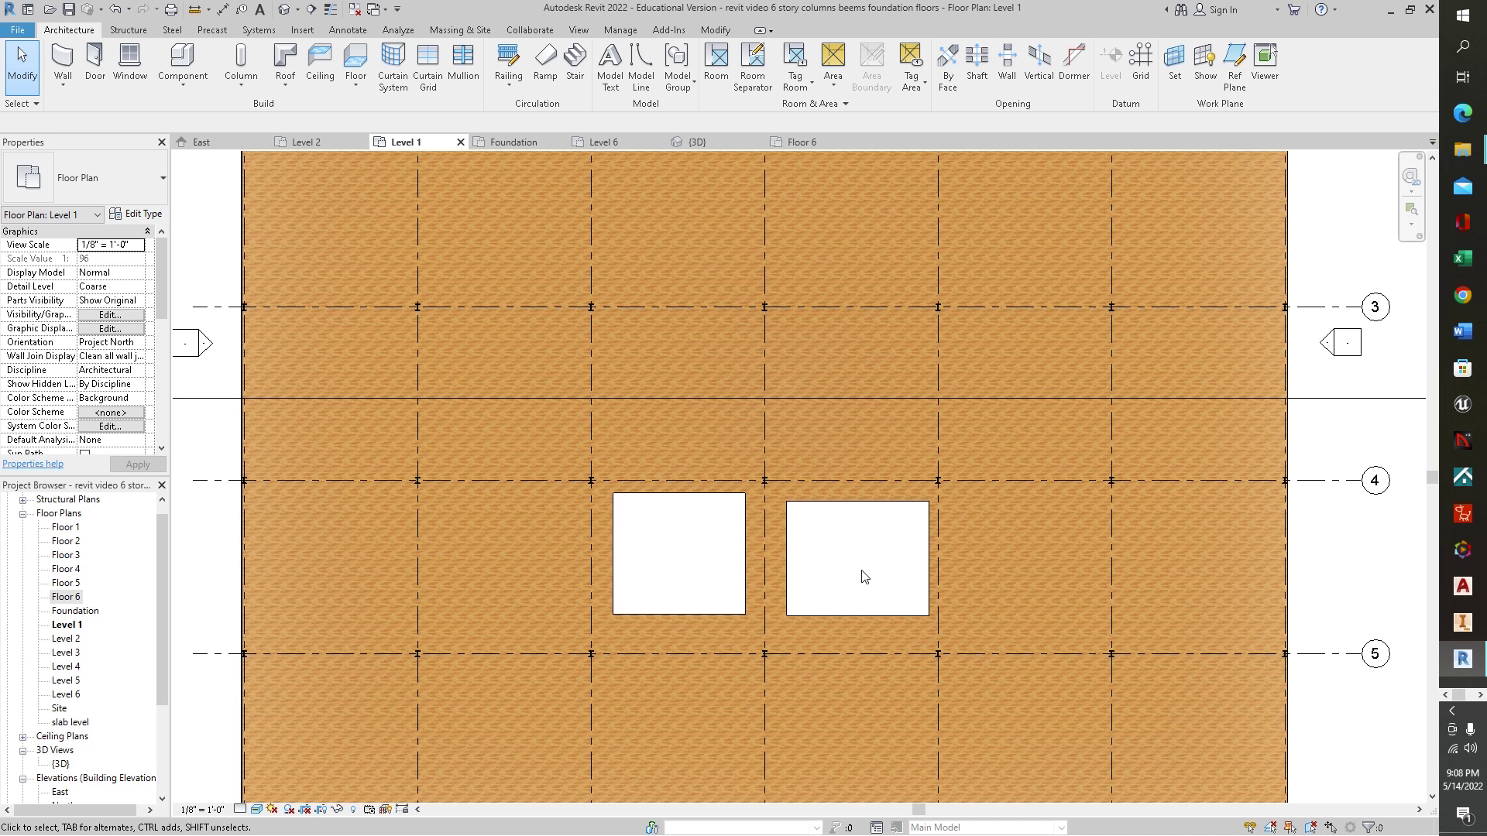
# Check both shaft openings in the Floor 6 plan and the 3D view, and open the Foundation floor plan
pyautogui.click(806, 142)
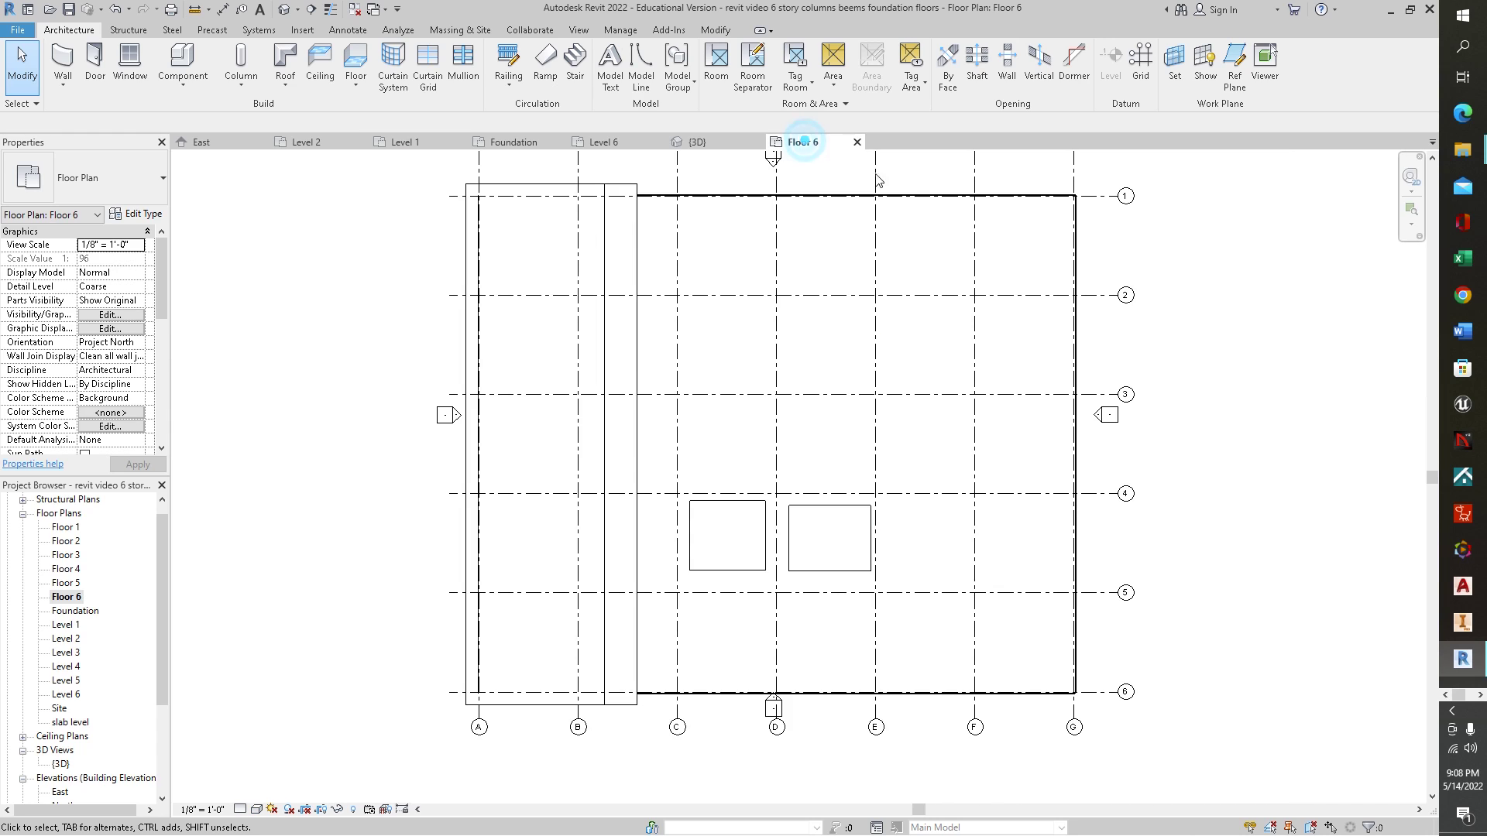
pyautogui.click(697, 142)
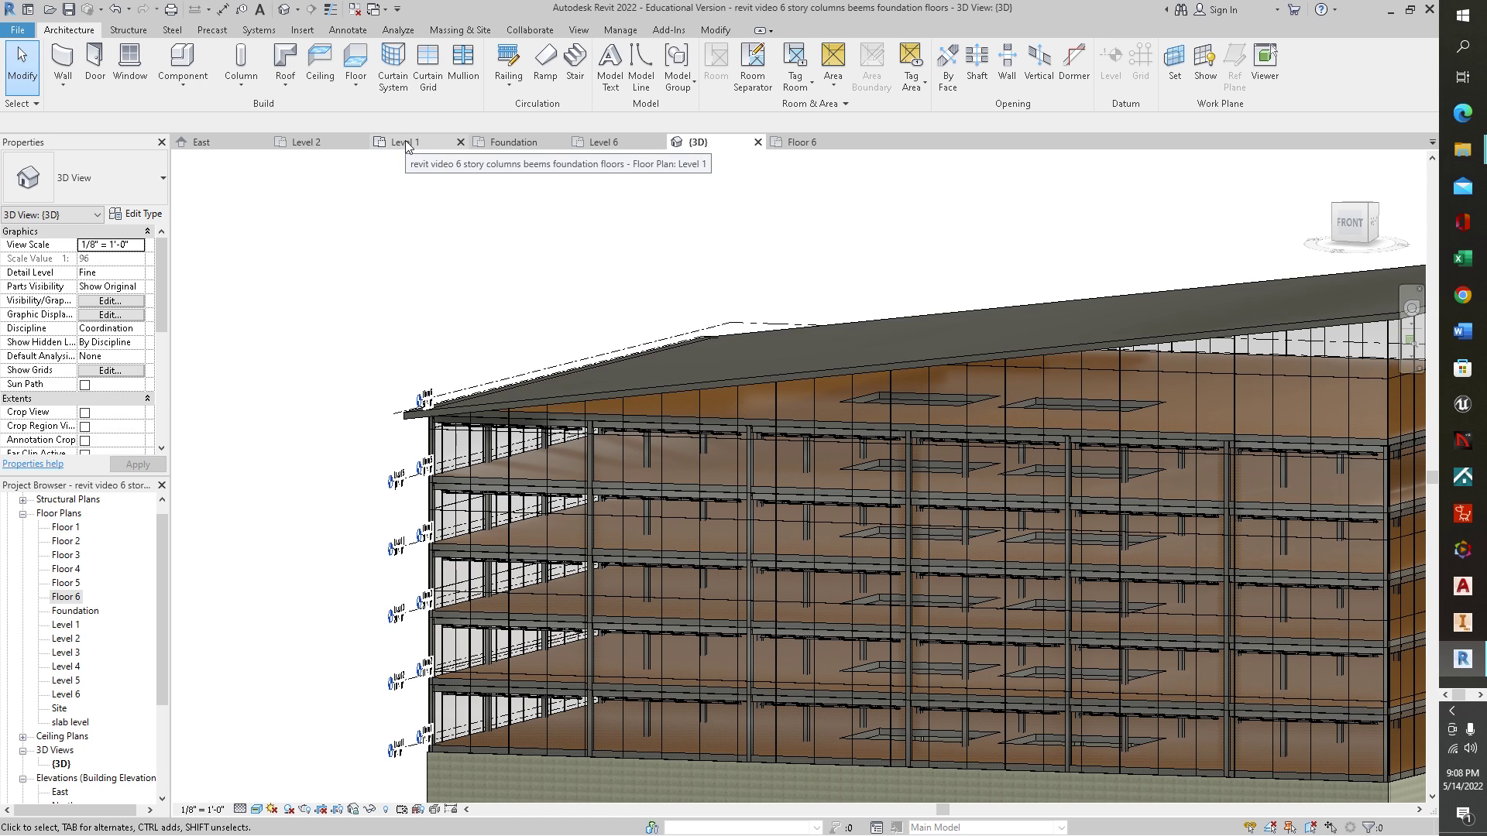
pyautogui.click(520, 142)
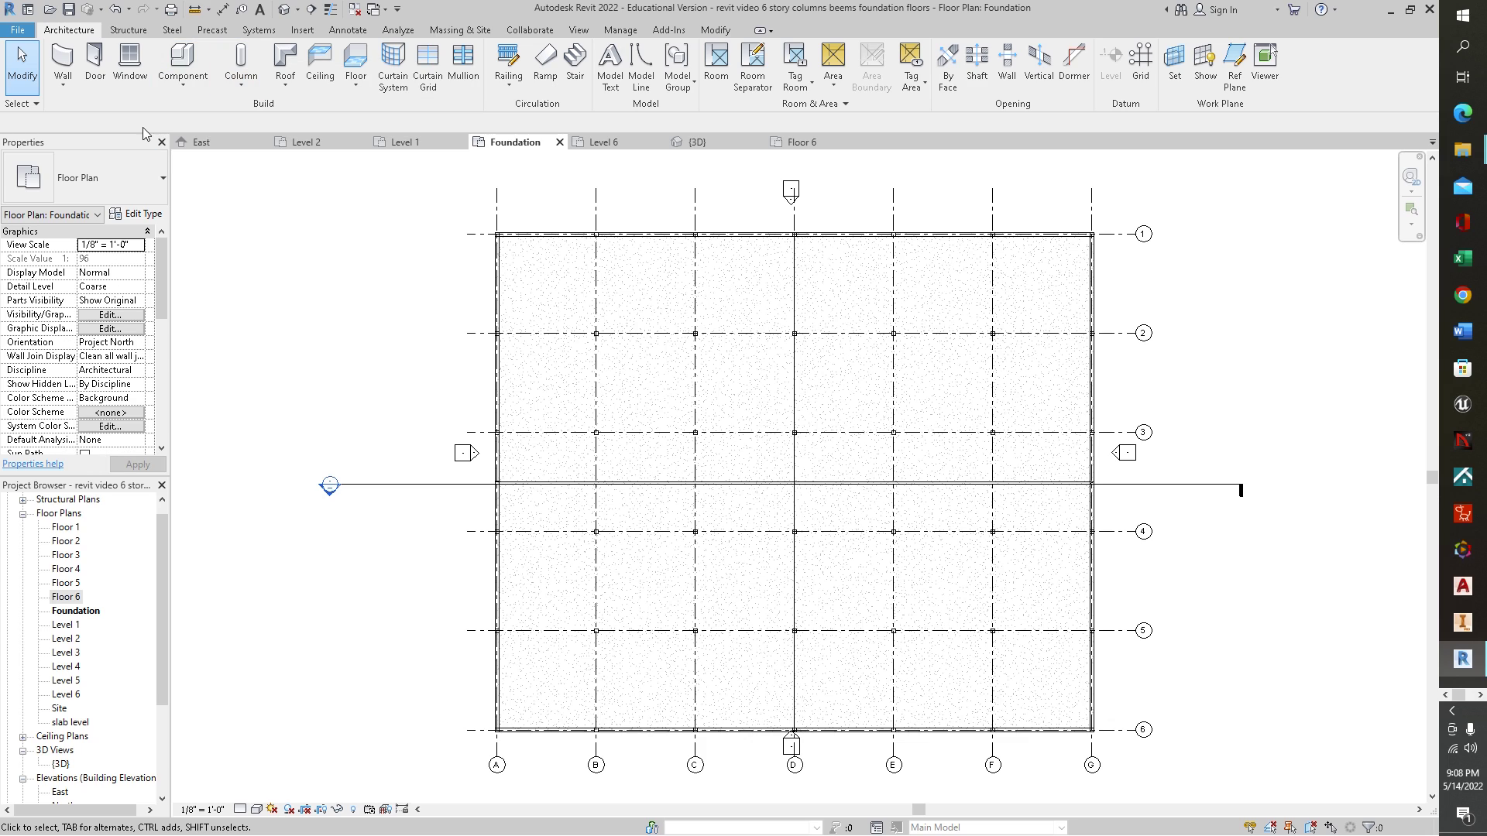
# Start an architectural wall using the Basic Wall type Generic - 8" Masonry
pyautogui.click(65, 95)
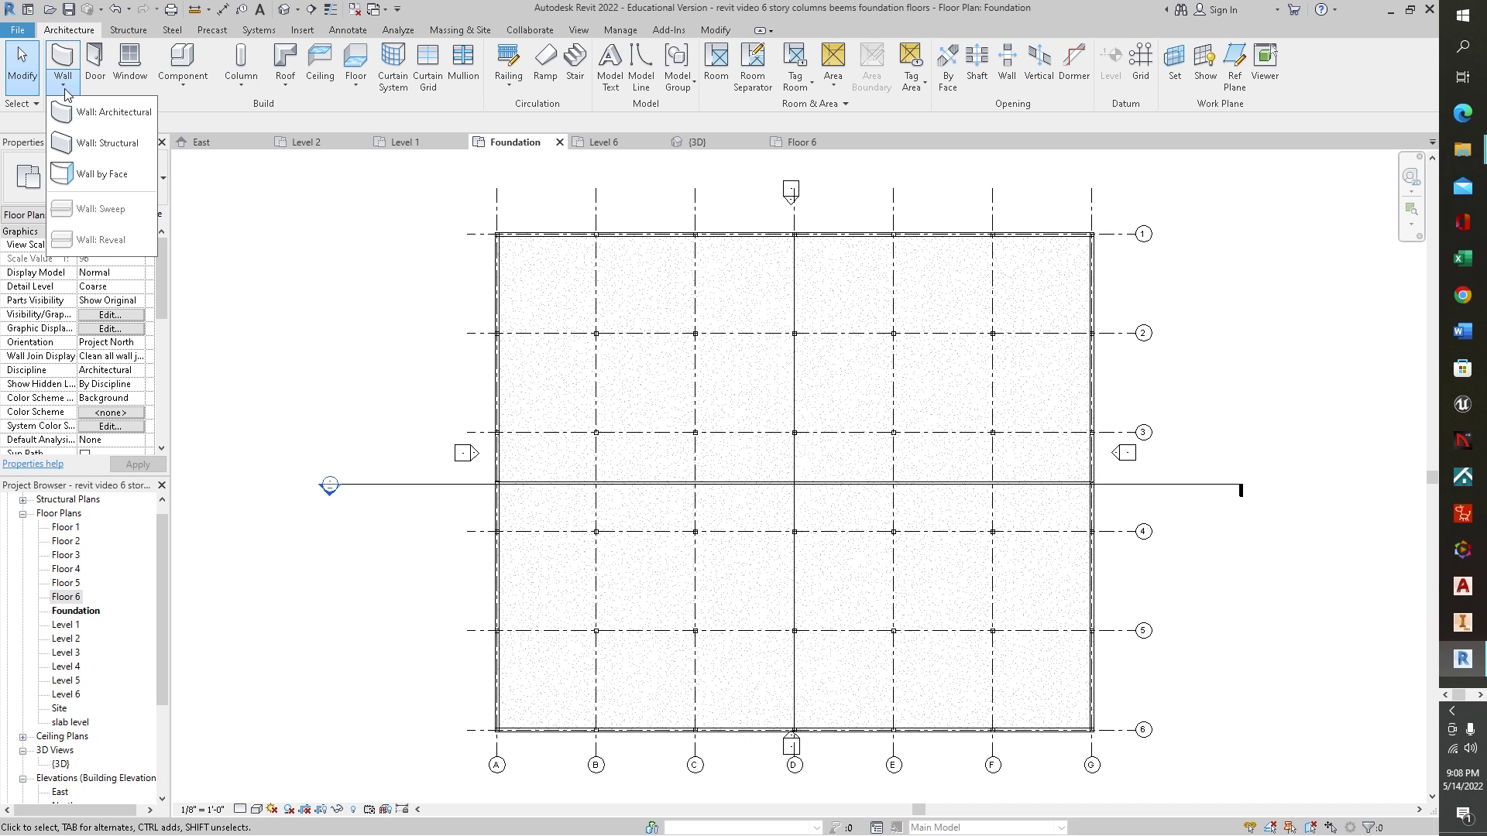
pyautogui.click(93, 115)
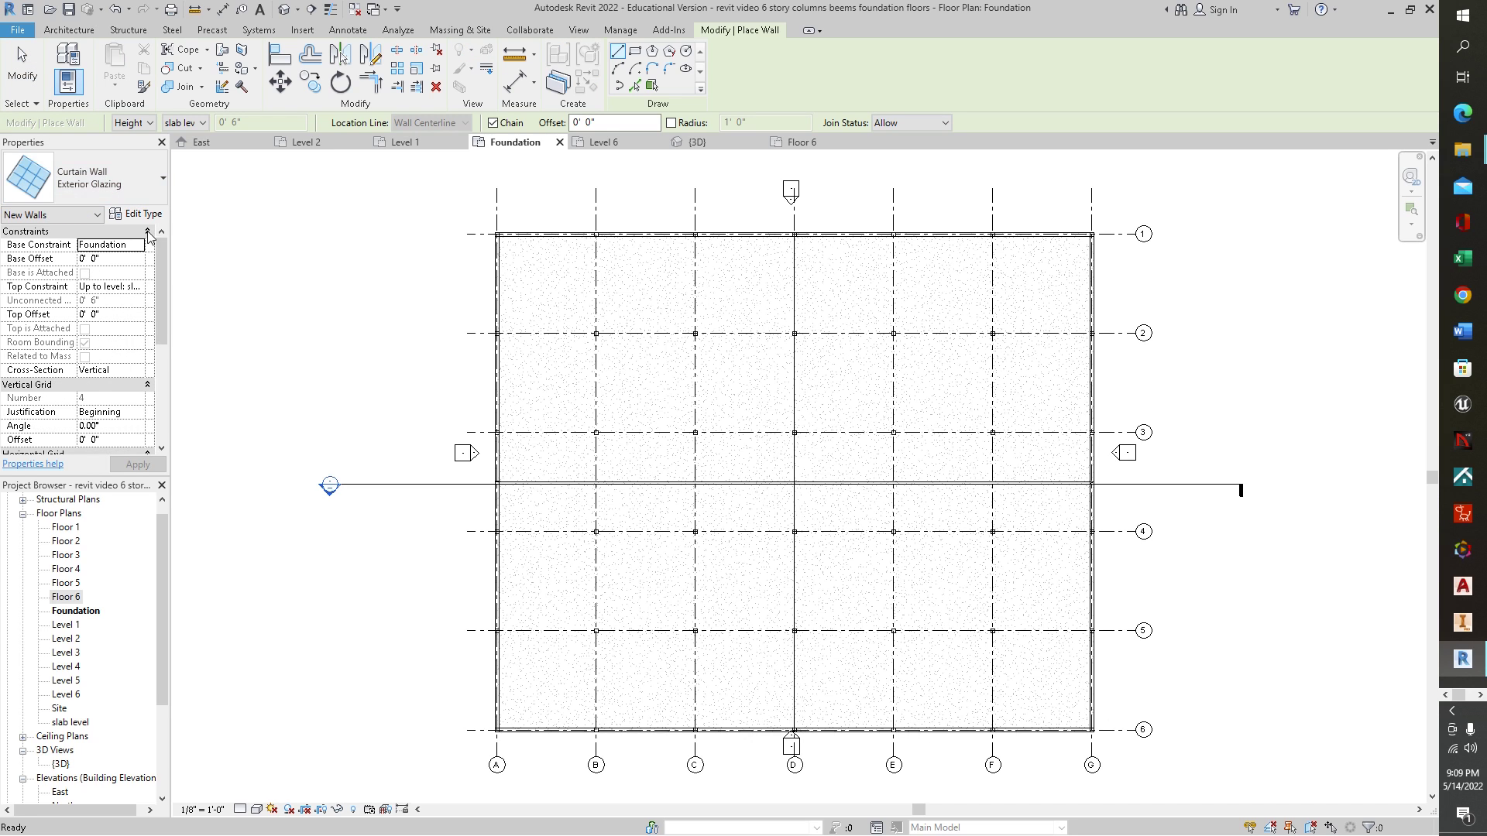
pyautogui.click(159, 185)
pyautogui.moveTo(200, 477); pyautogui.dragTo(237, 338)
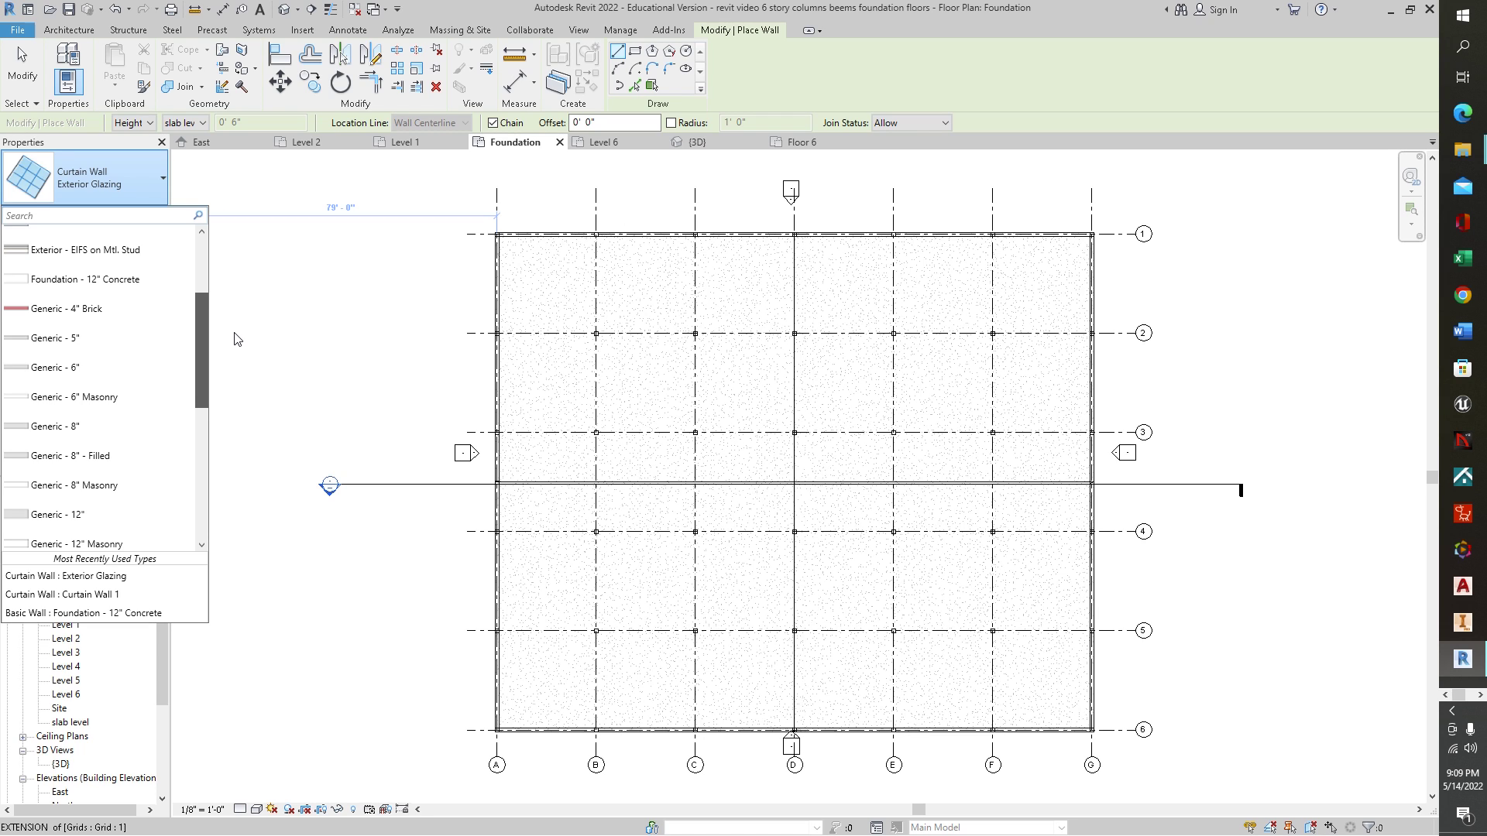
pyautogui.moveTo(238, 339); pyautogui.dragTo(105, 403)
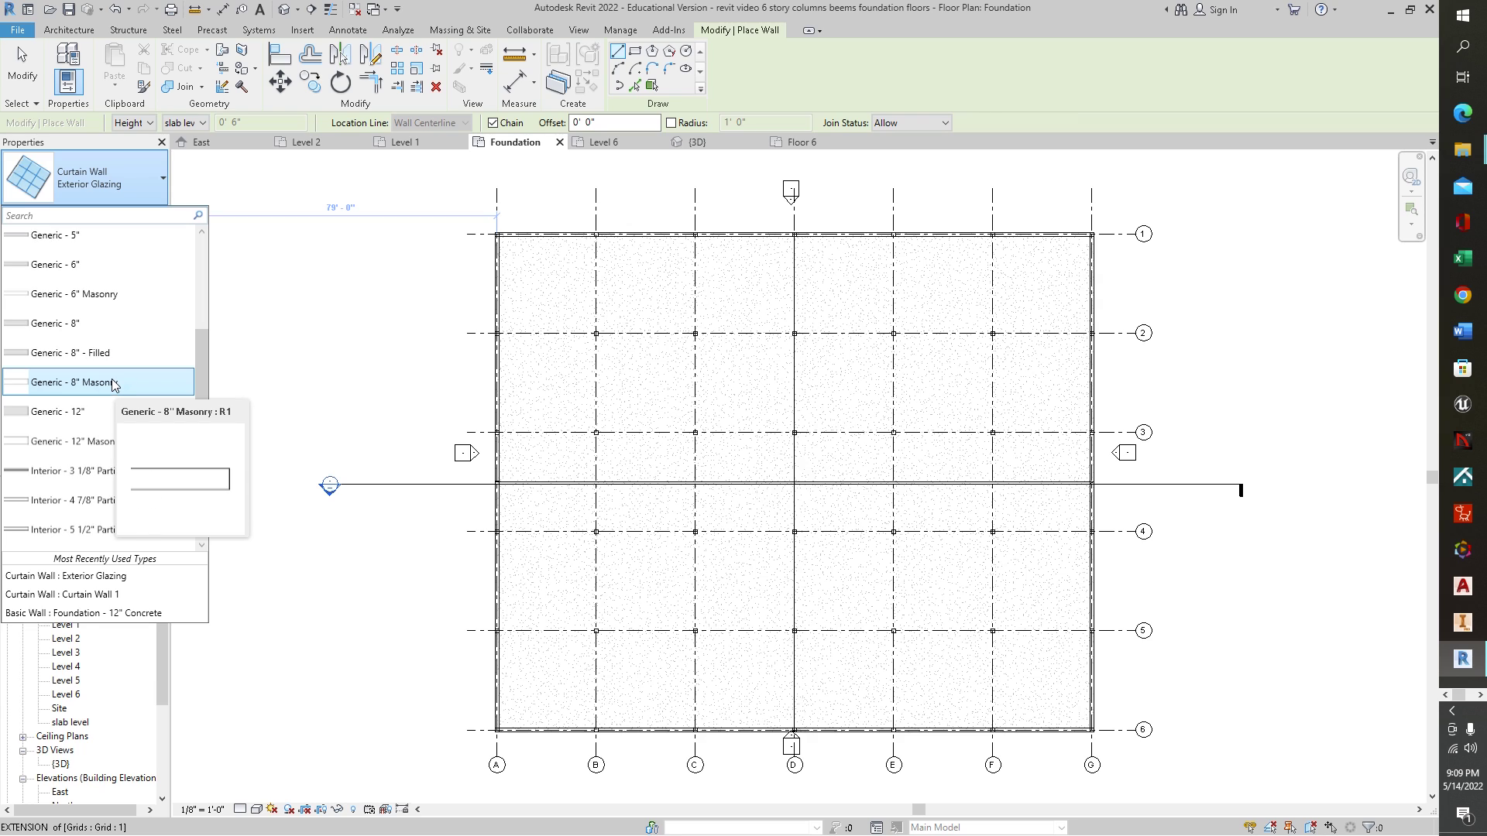
pyautogui.click(114, 385)
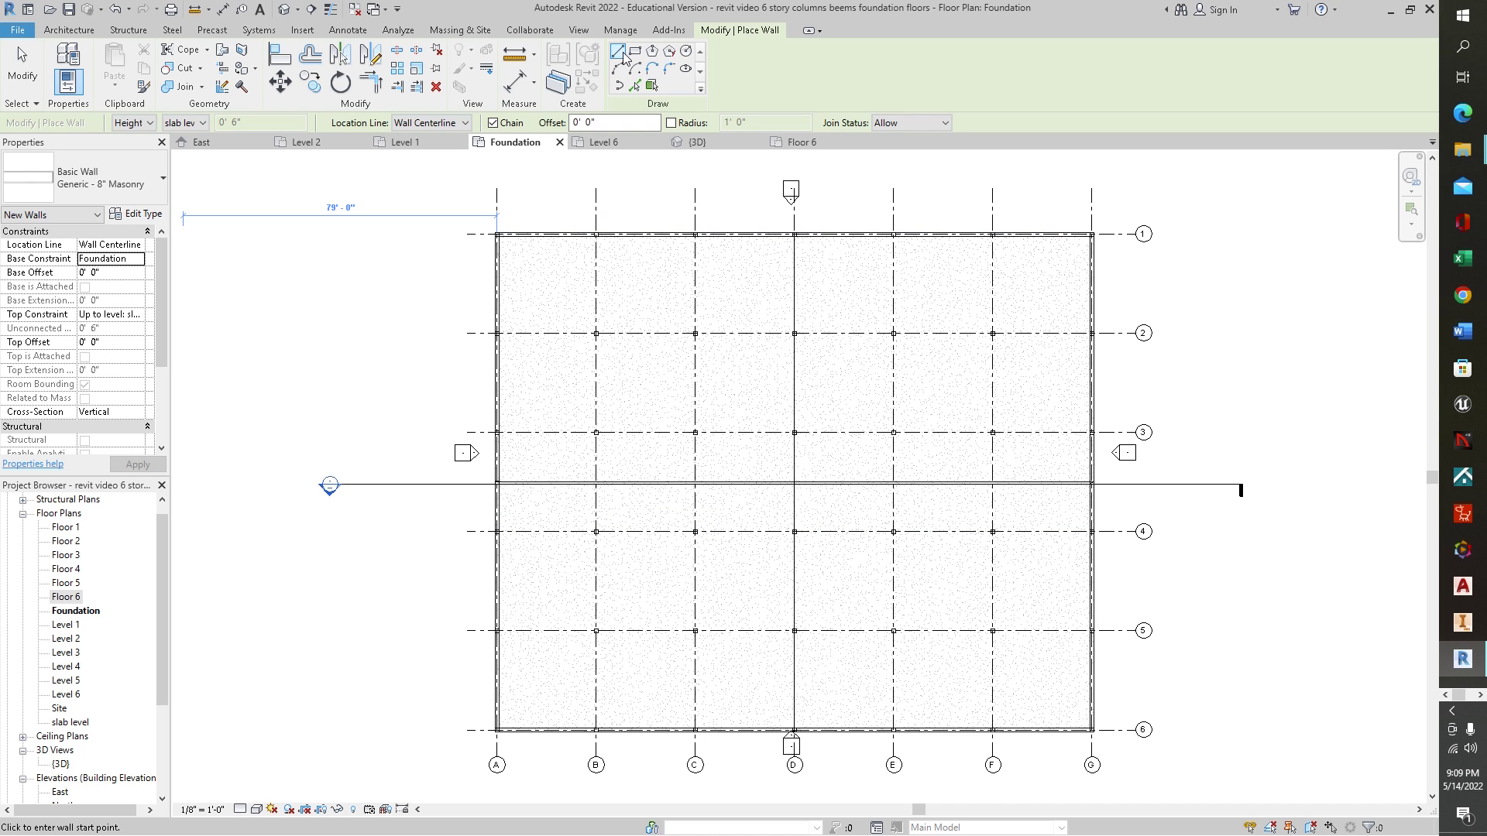
# Set the new walls' top constraint to Up to level: Floor 6, with the base kept at Foundation
pyautogui.click(694, 630)
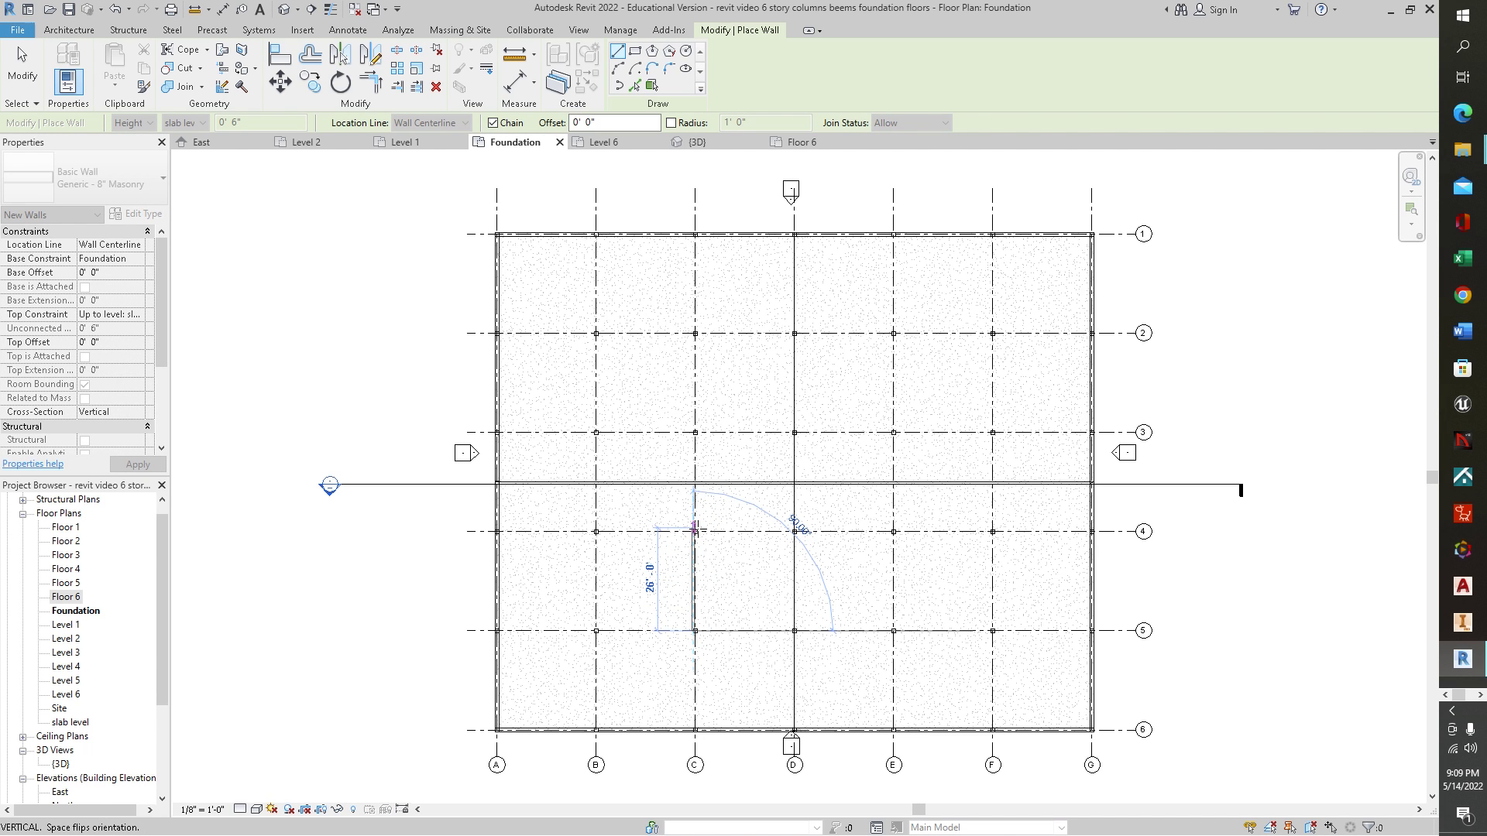
pyautogui.click(820, 487)
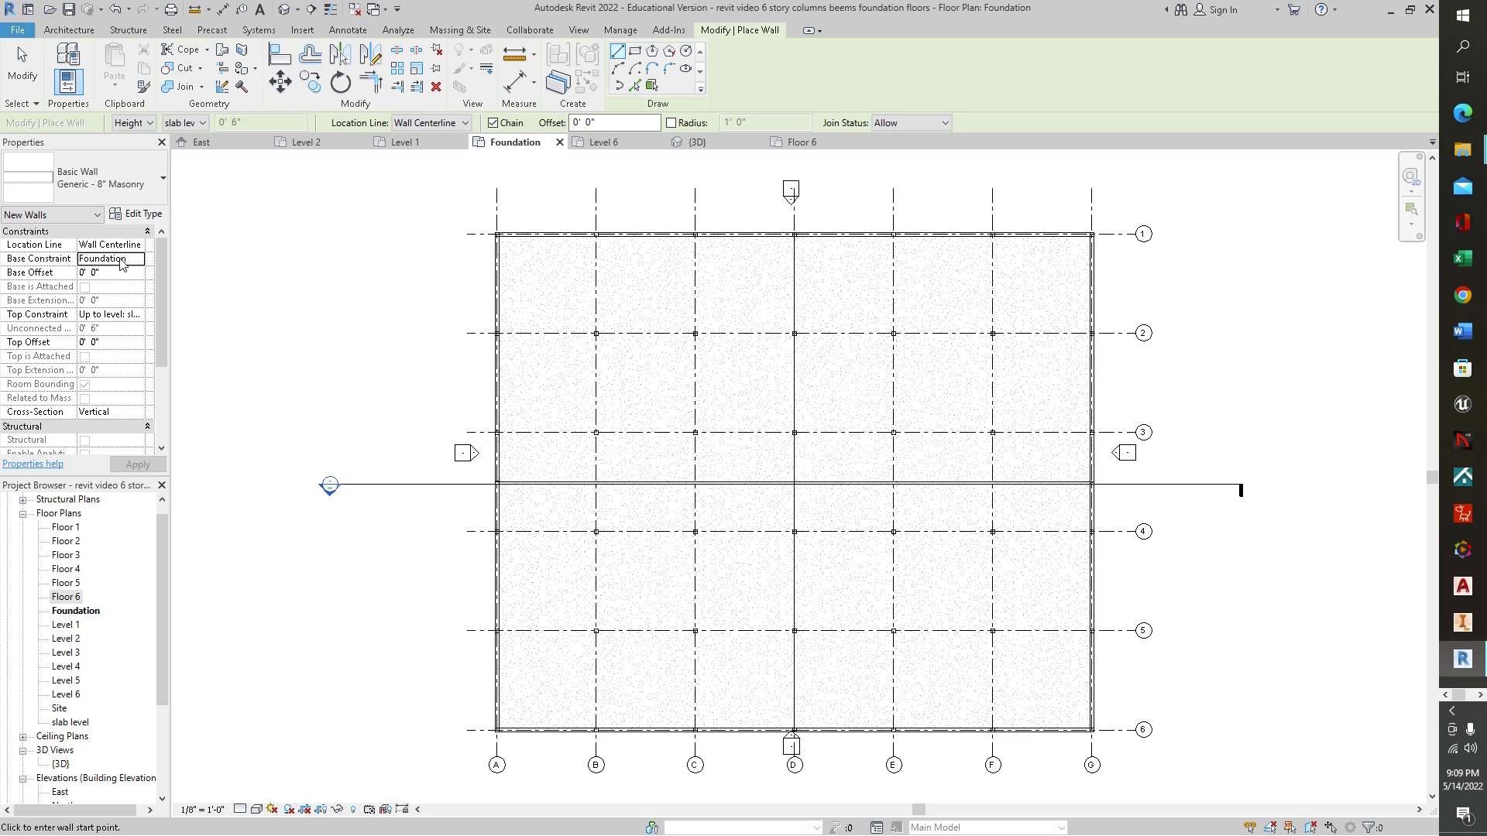
pyautogui.click(144, 318)
pyautogui.moveTo(183, 349); pyautogui.dragTo(184, 379)
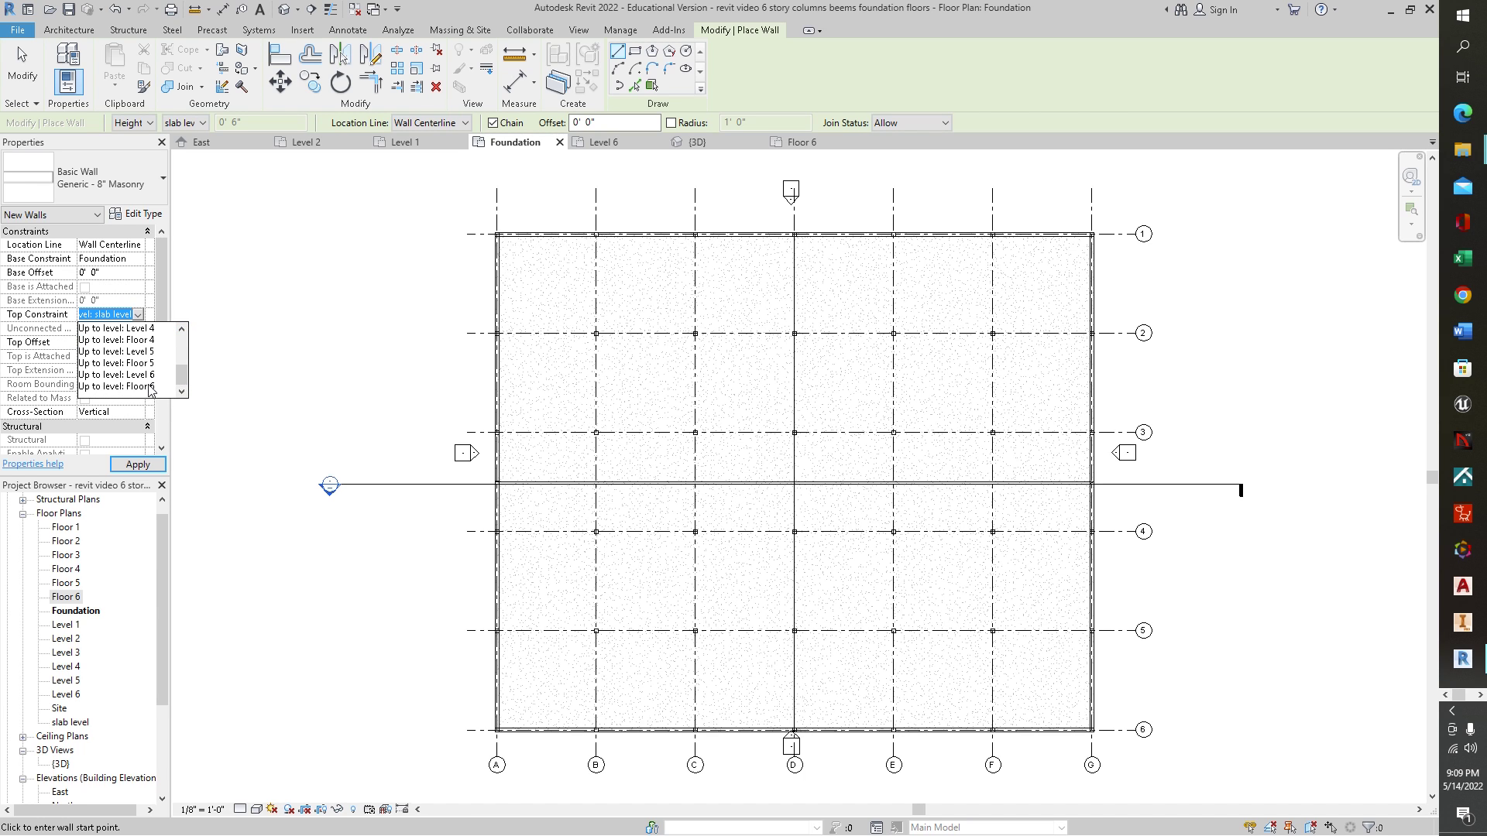
pyautogui.click(150, 387)
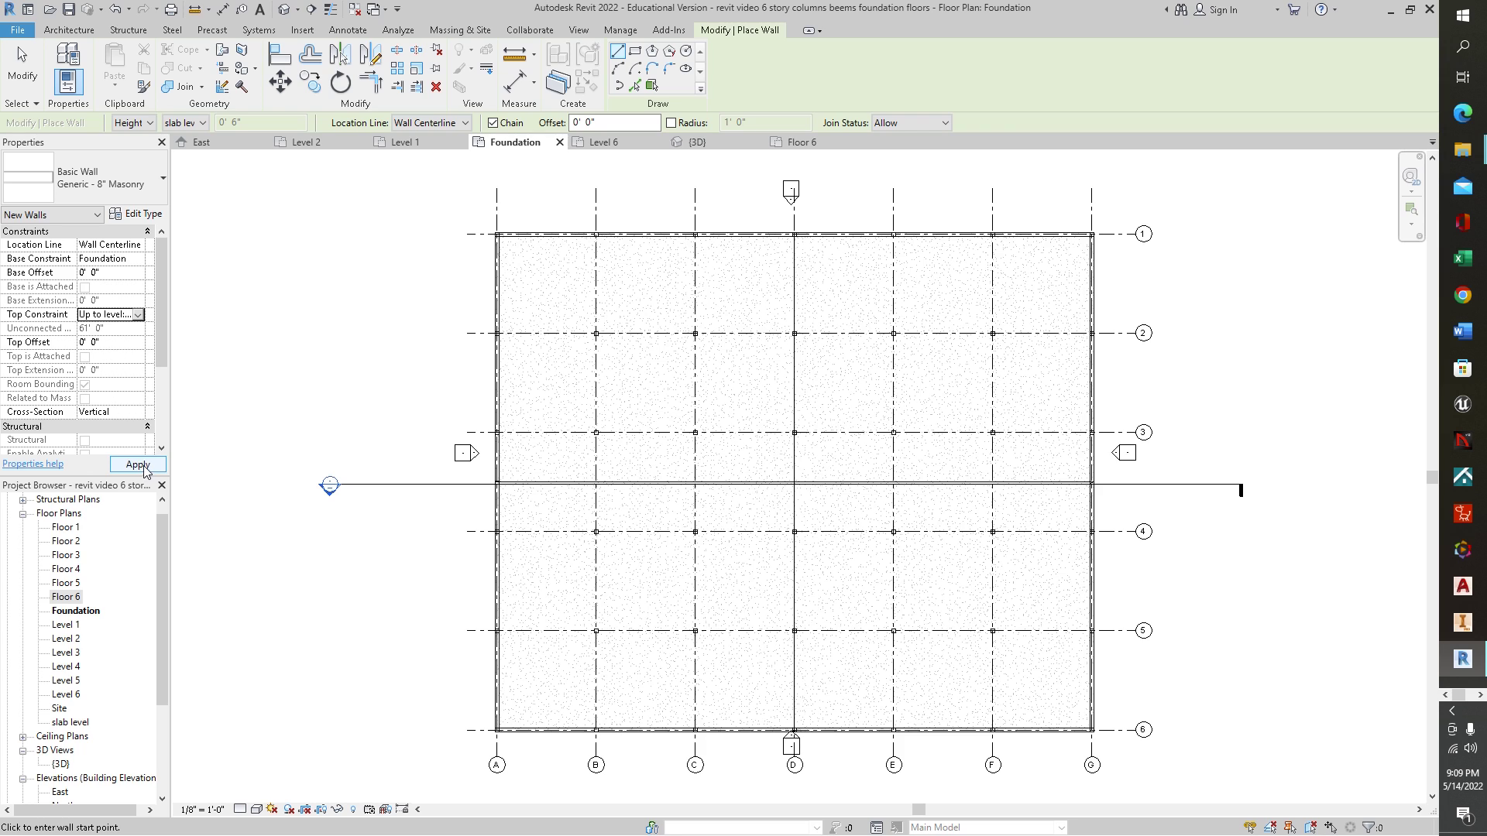
pyautogui.click(144, 466)
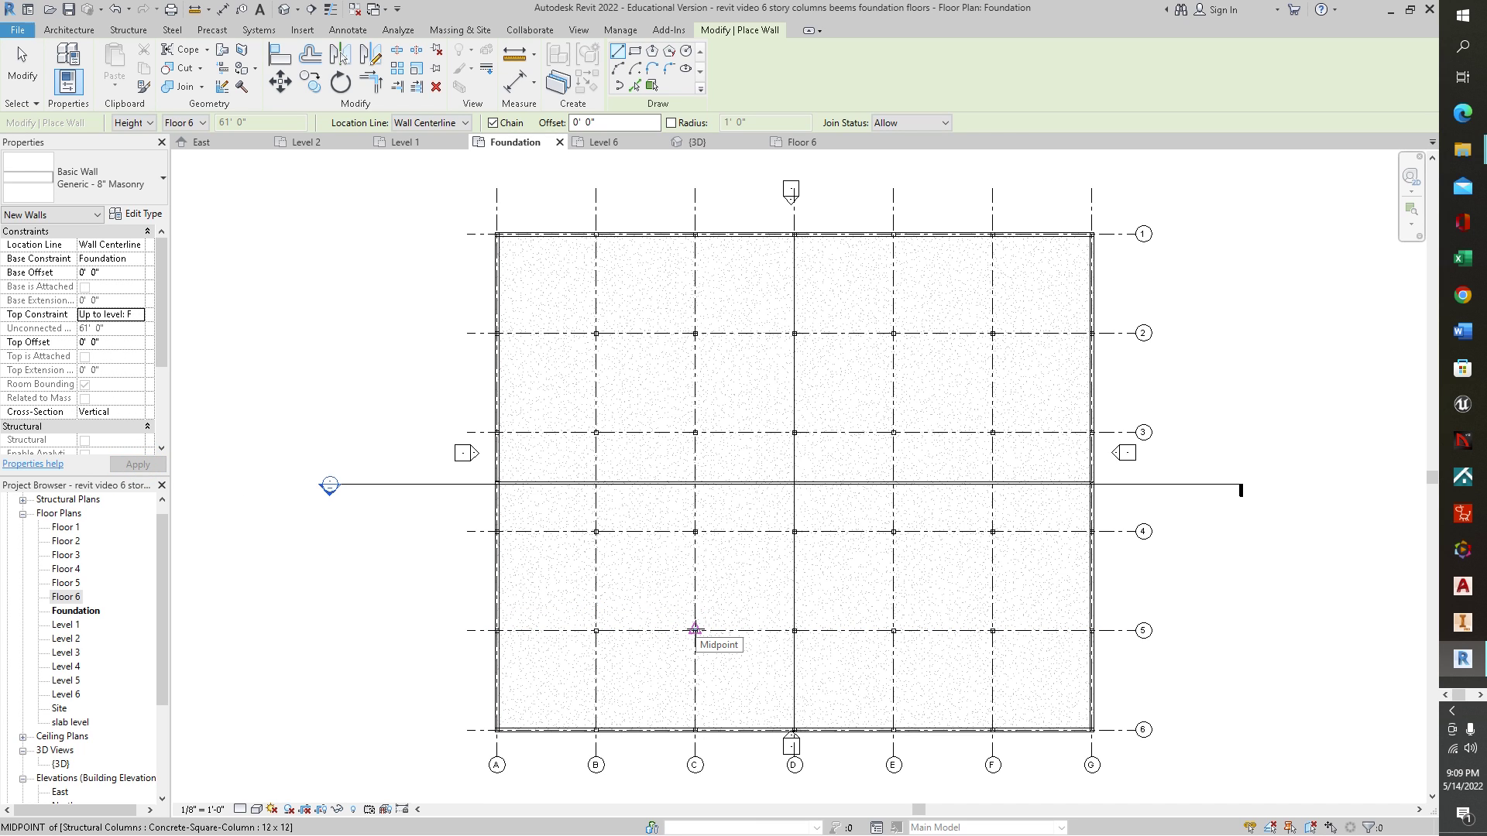
# Draw four masonry walls enclosing the bay between grids C and D and grids 4 and 5
pyautogui.click(694, 629)
pyautogui.click(695, 532)
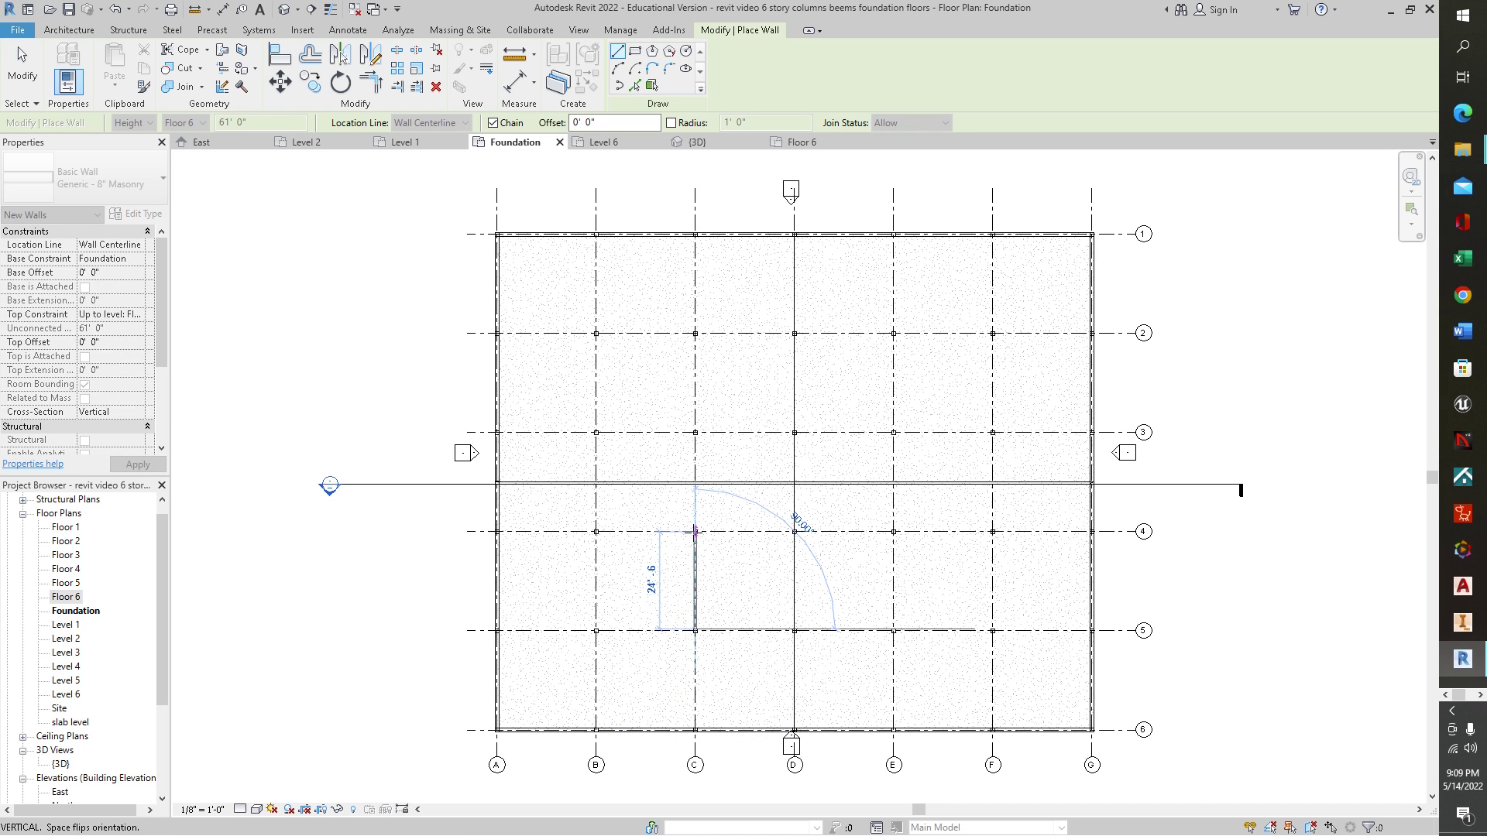
pyautogui.click(795, 531)
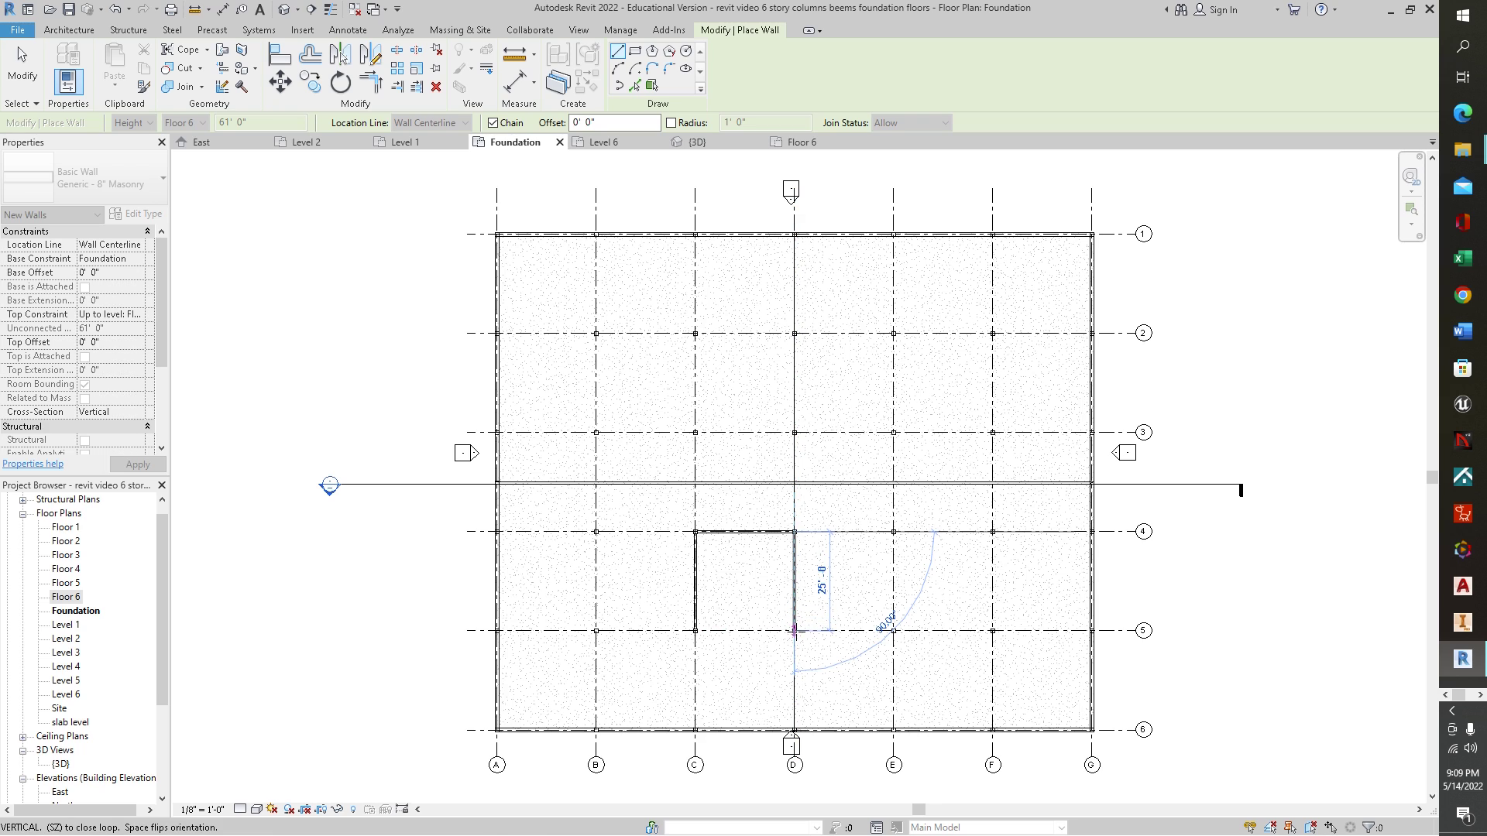
pyautogui.click(794, 630)
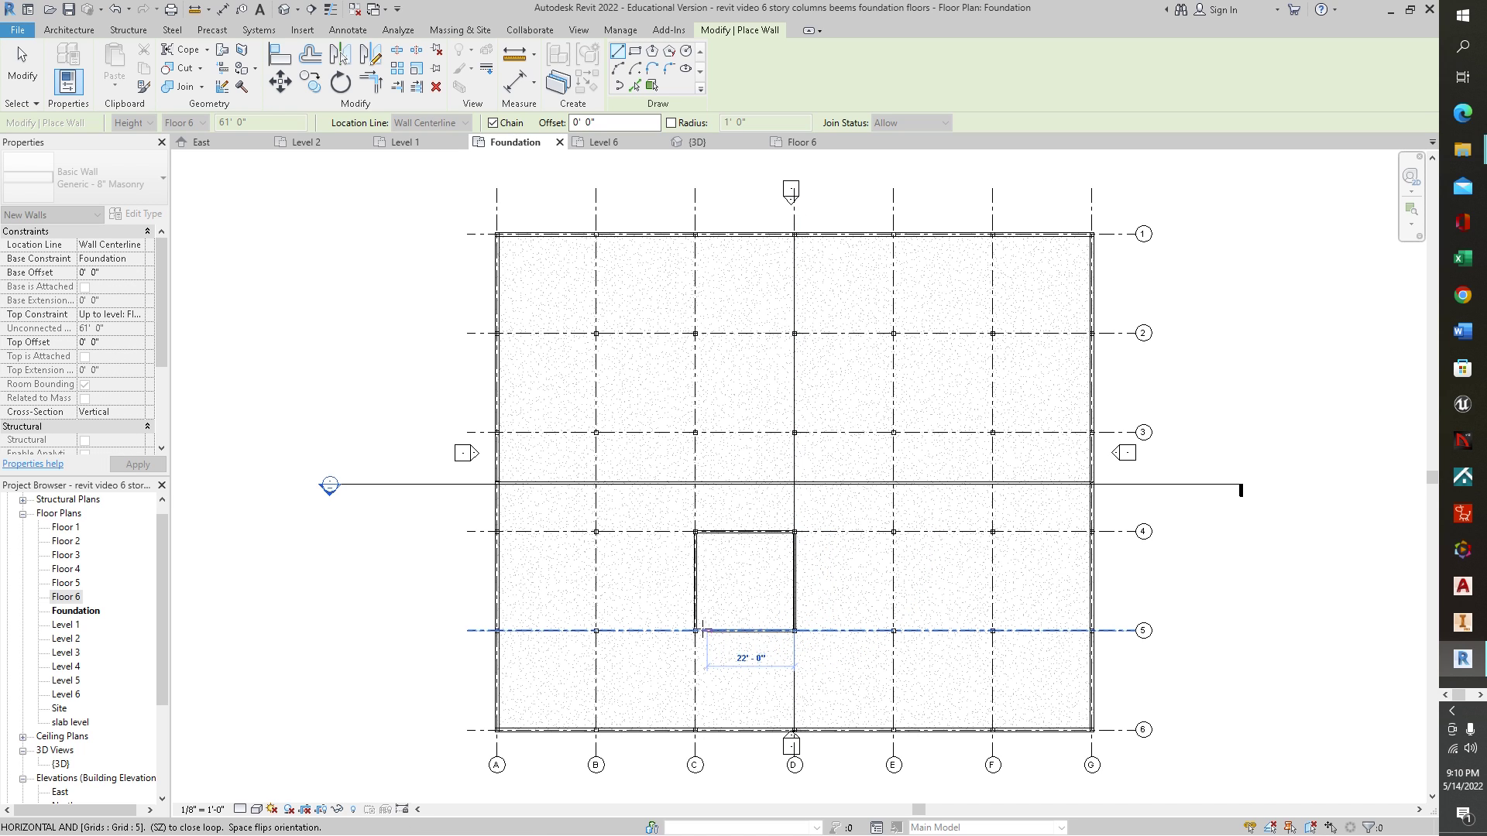
pyautogui.click(694, 631)
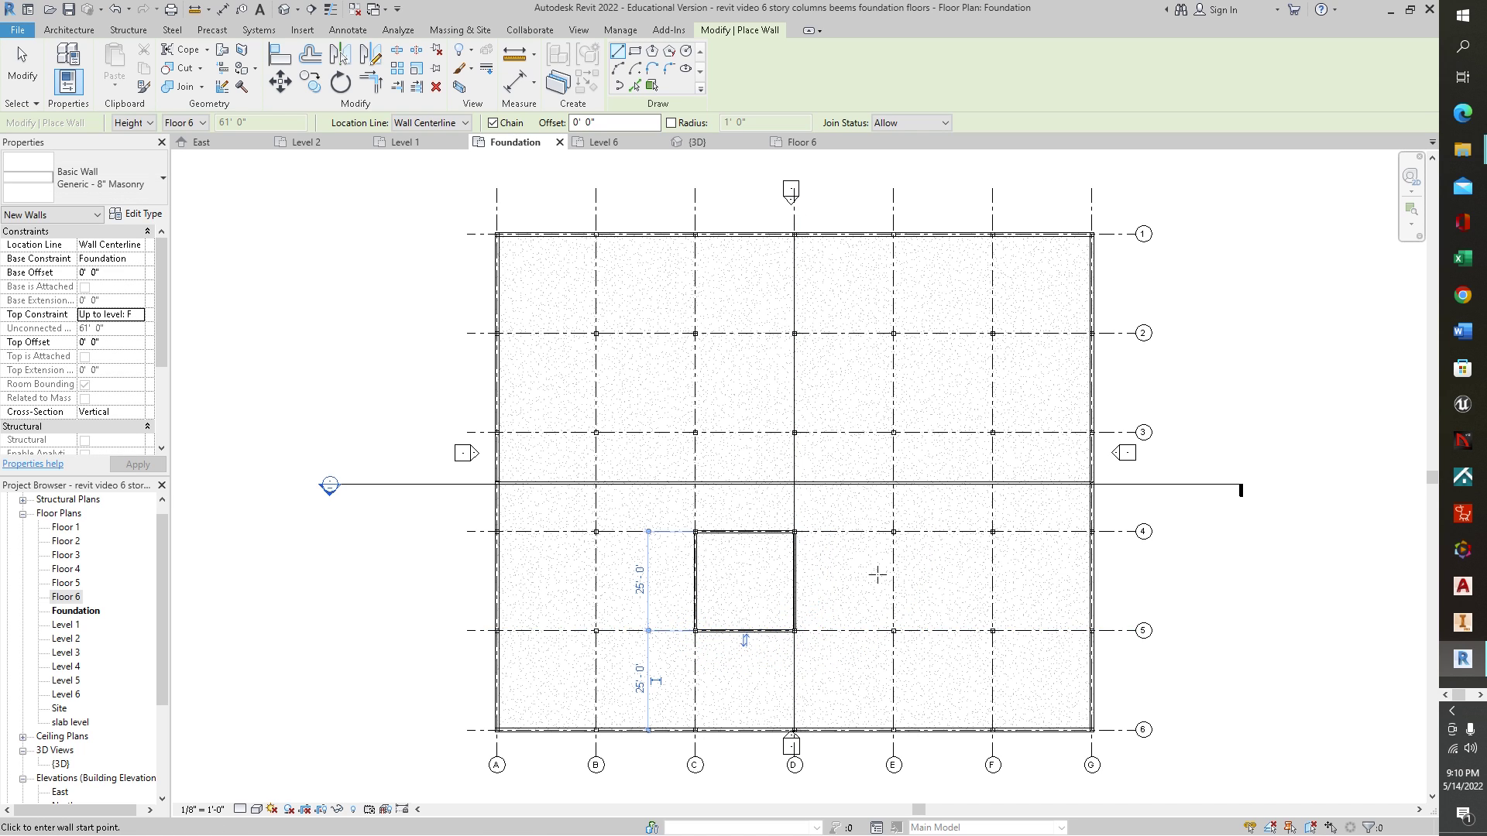
# Draw three more masonry walls enclosing the adjacent bay between grids D and E and grids 4 and 5
pyautogui.click(794, 531)
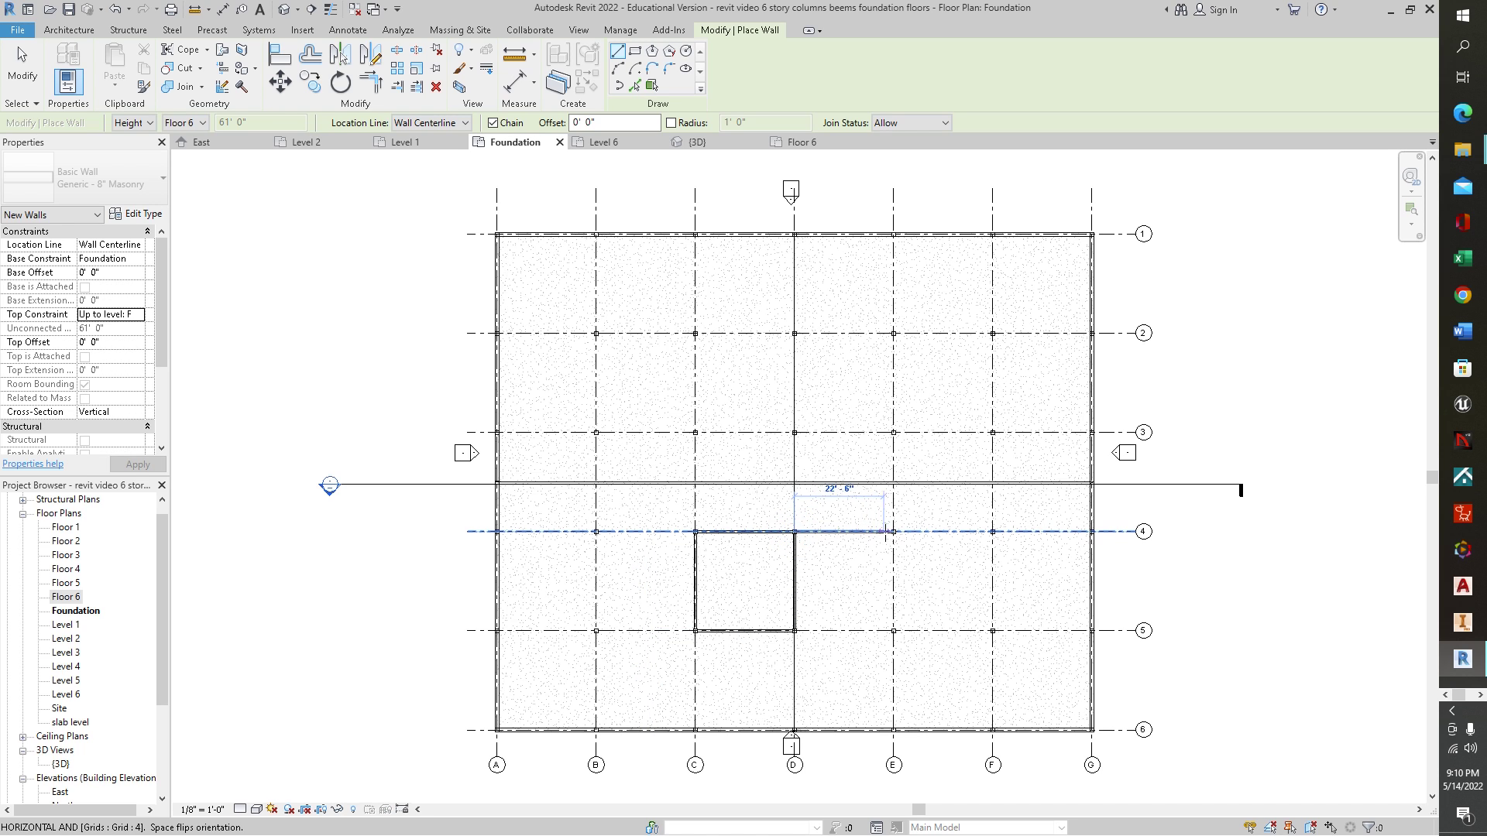
pyautogui.click(893, 532)
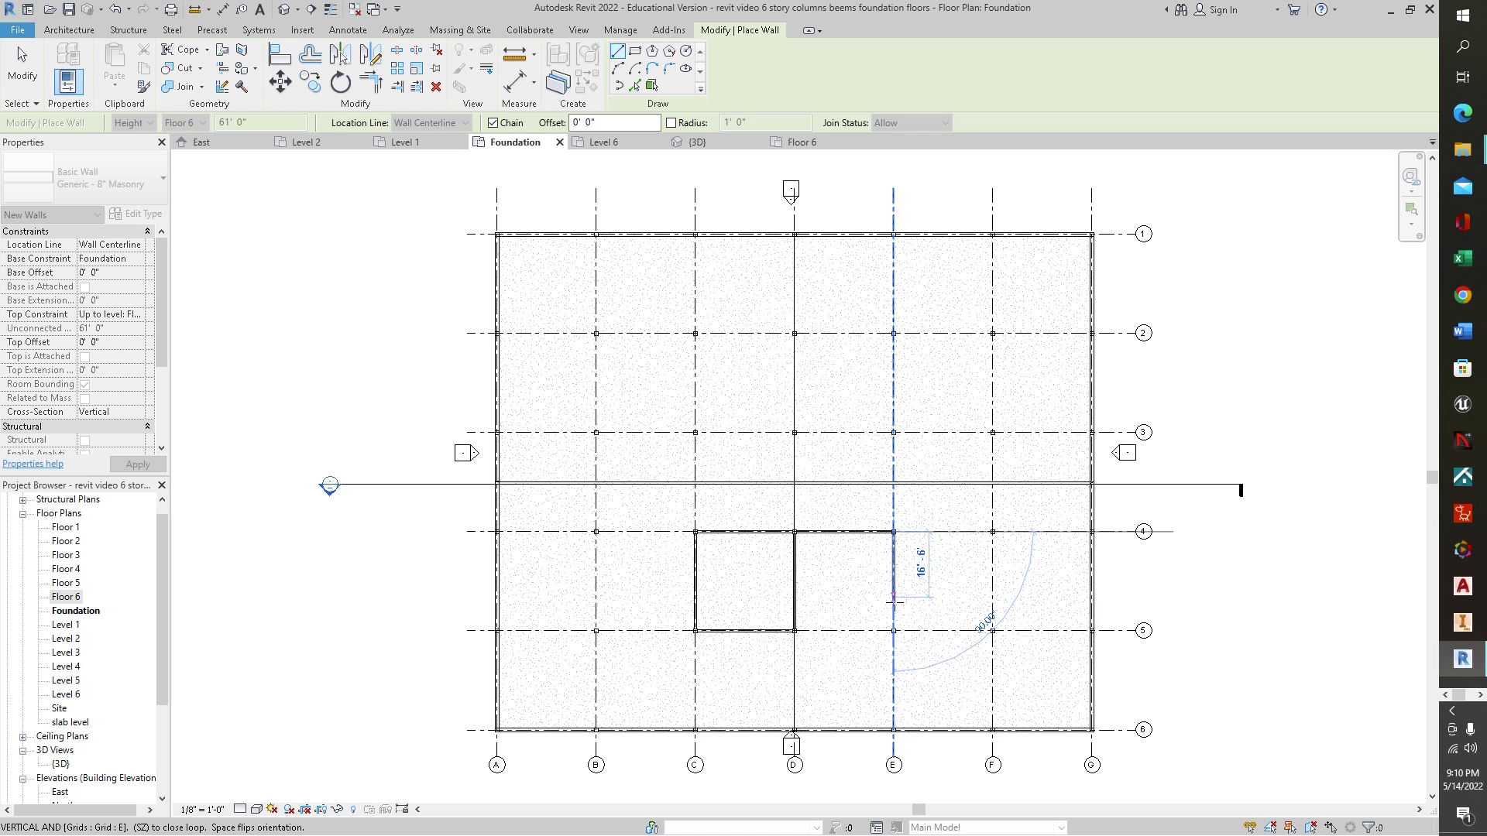
pyautogui.click(893, 630)
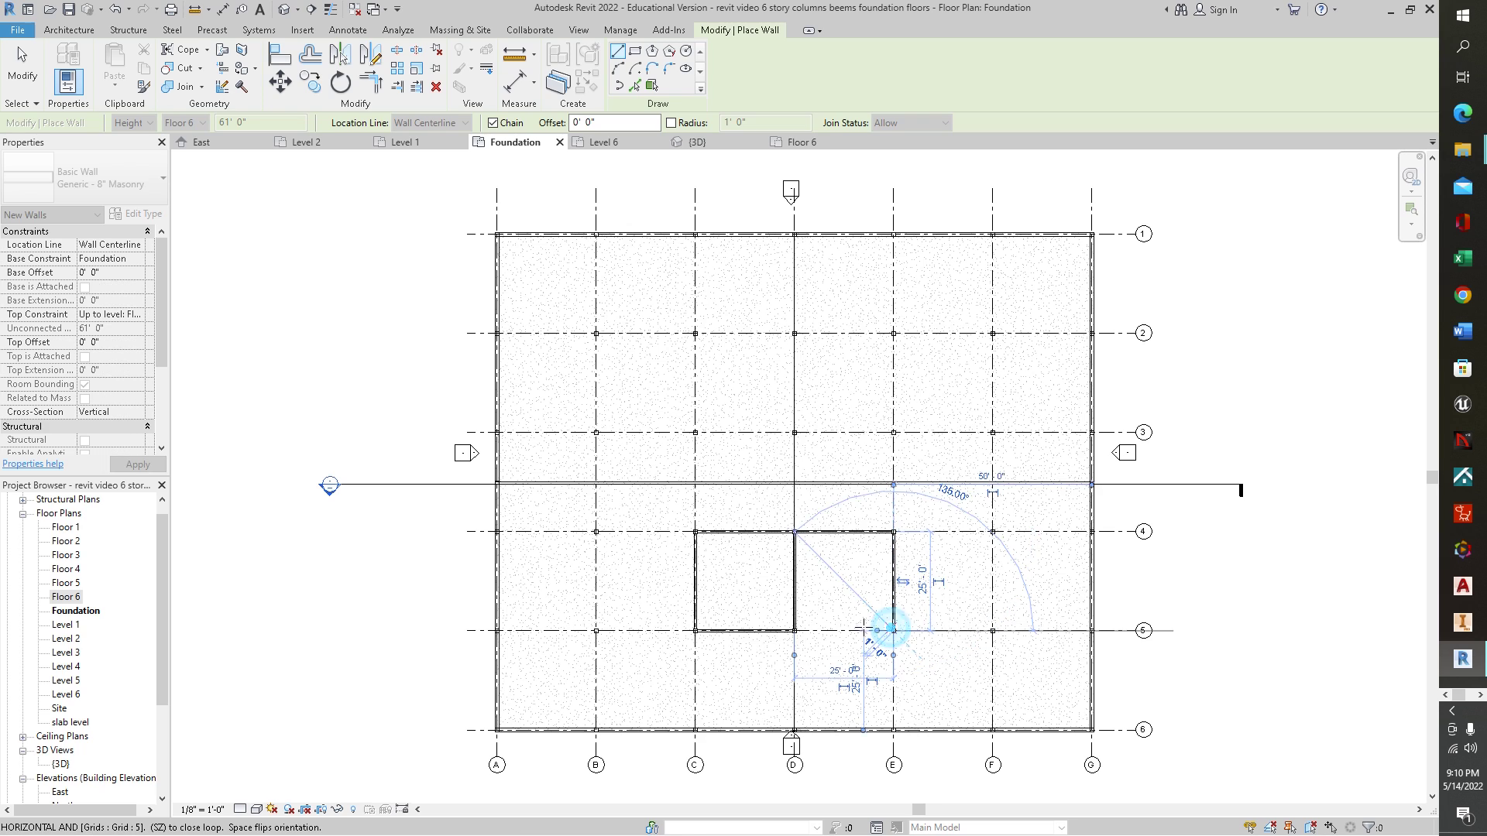
pyautogui.click(794, 629)
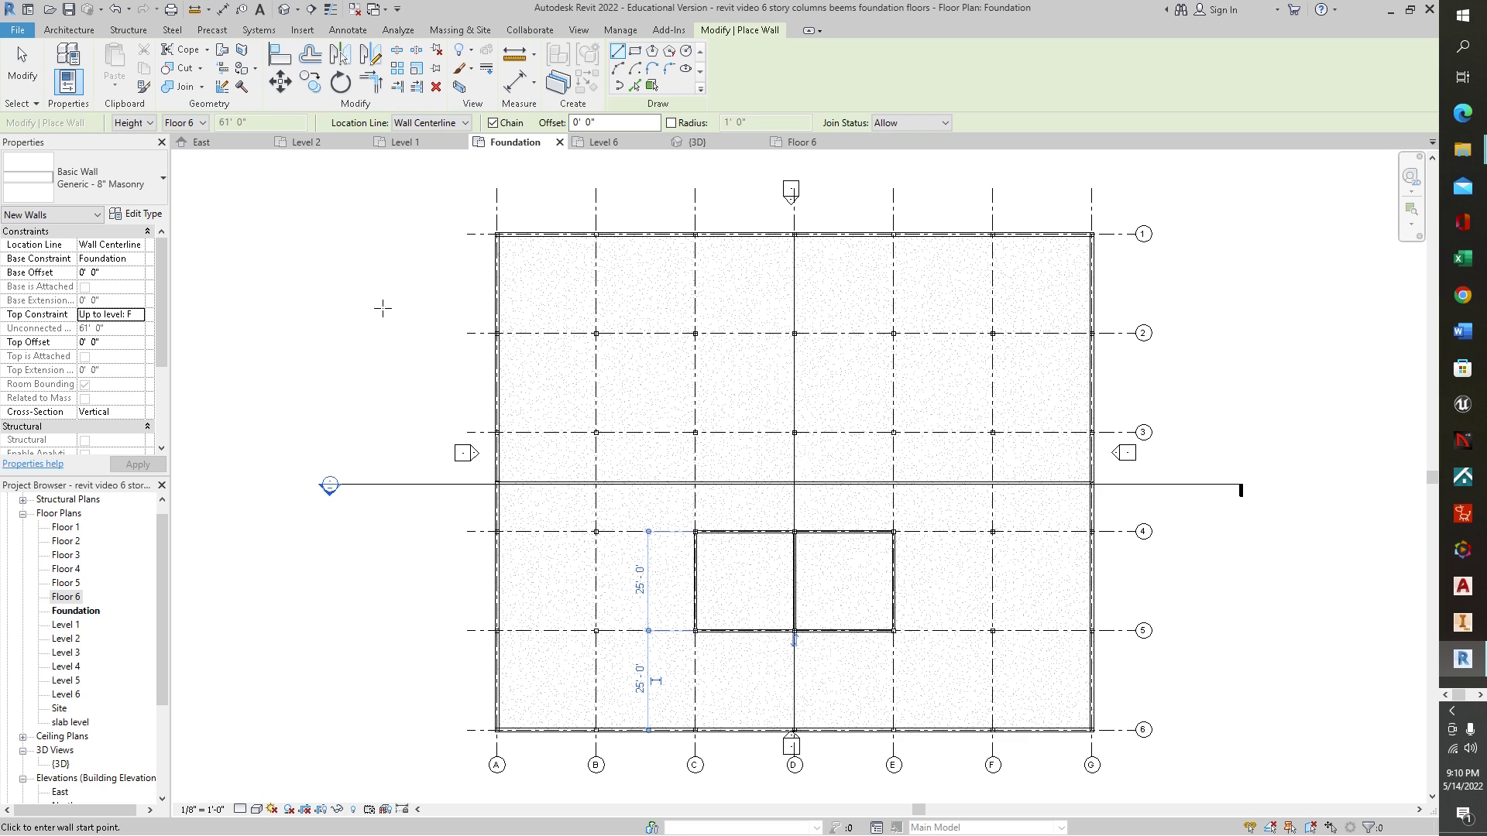
pyautogui.press('Escape')
pyautogui.press('Escape')
# Examine the new shaft walls and the shaft openings at Floor 6 in the 3D view
pyautogui.click(695, 141)
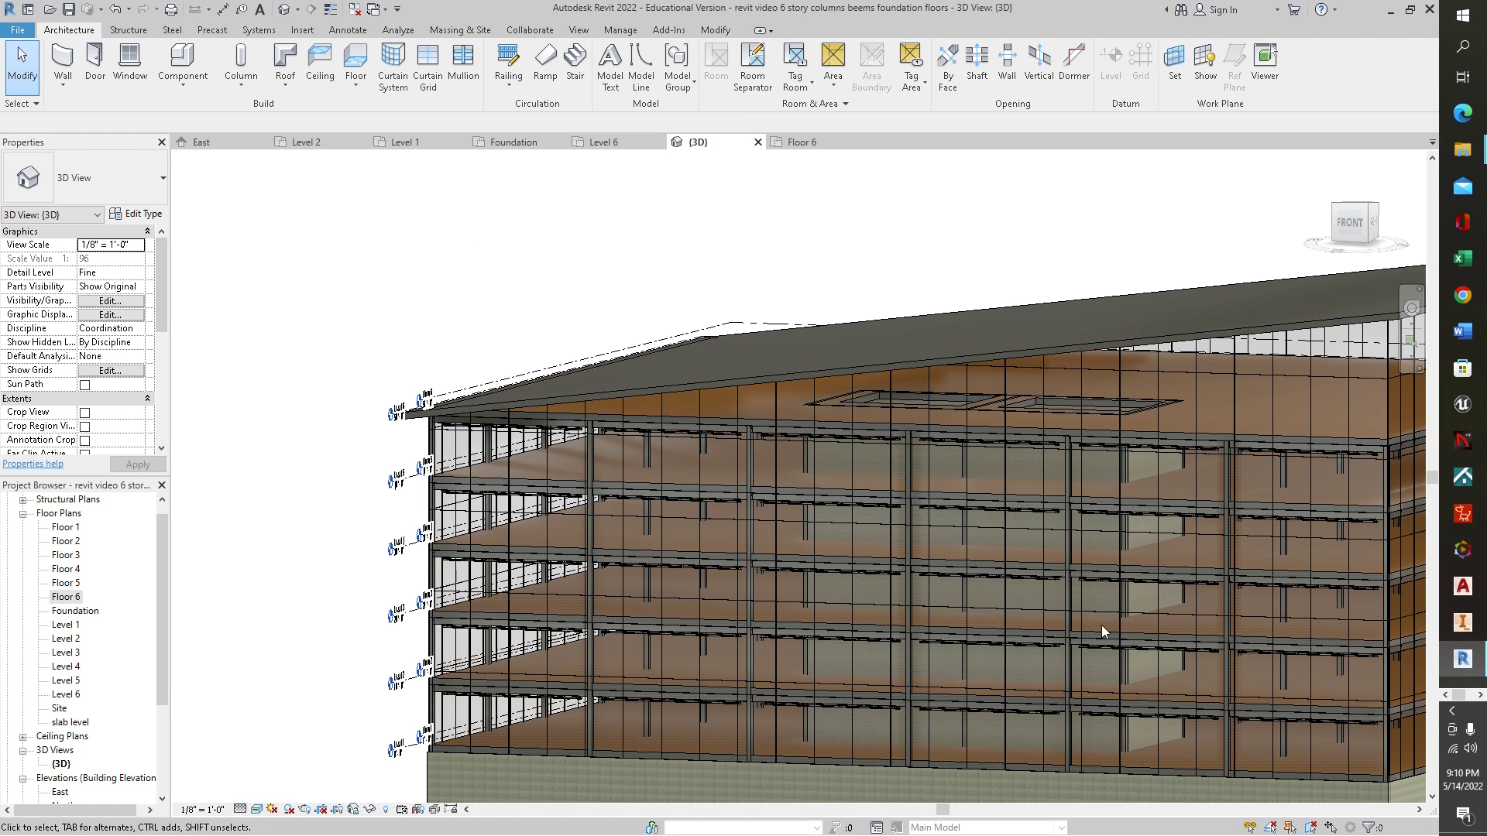
pyautogui.scroll(3, 1101, 625)
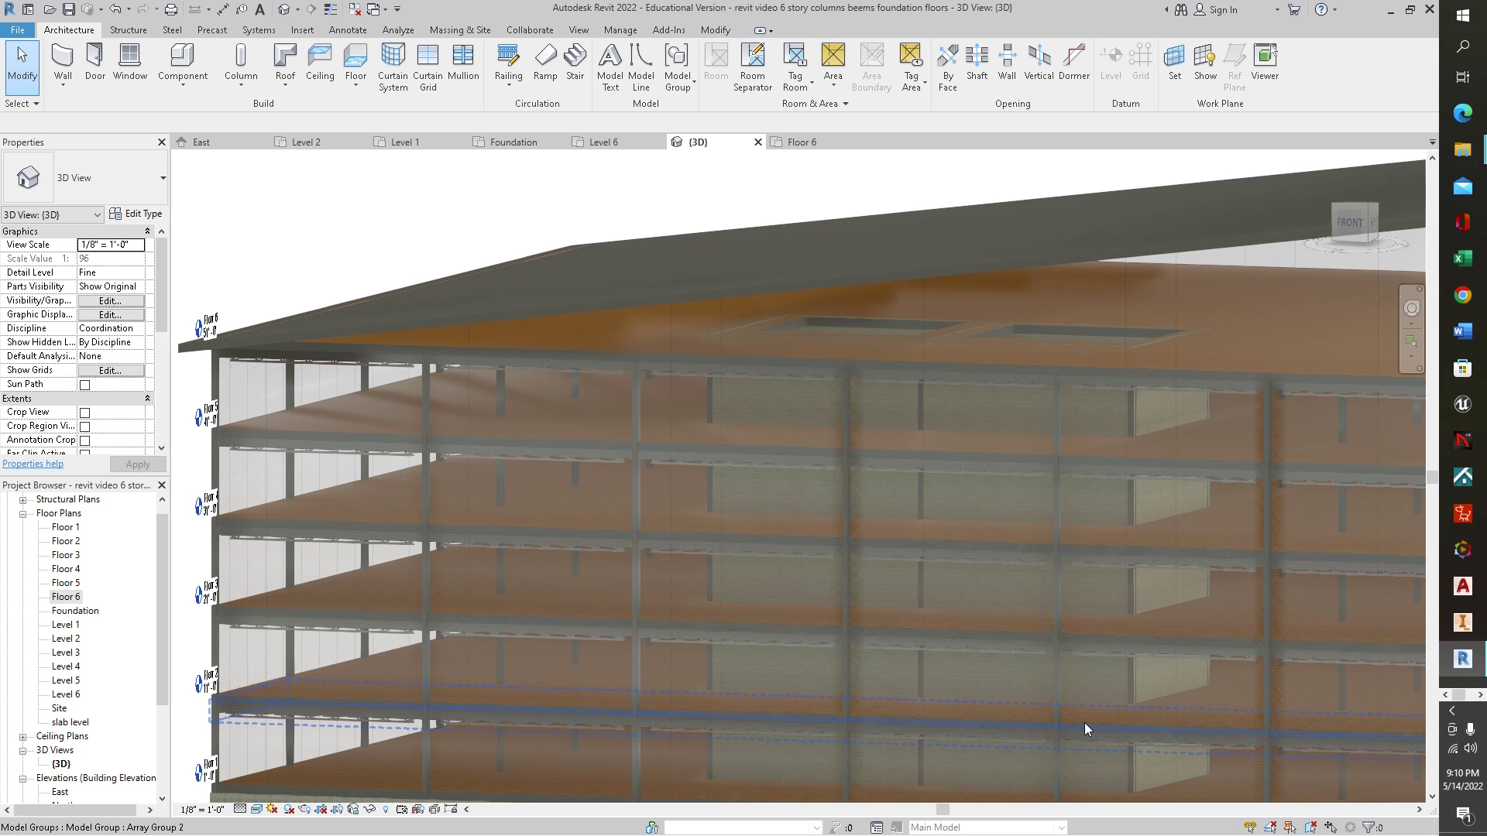
pyautogui.scroll(-3, 1084, 729)
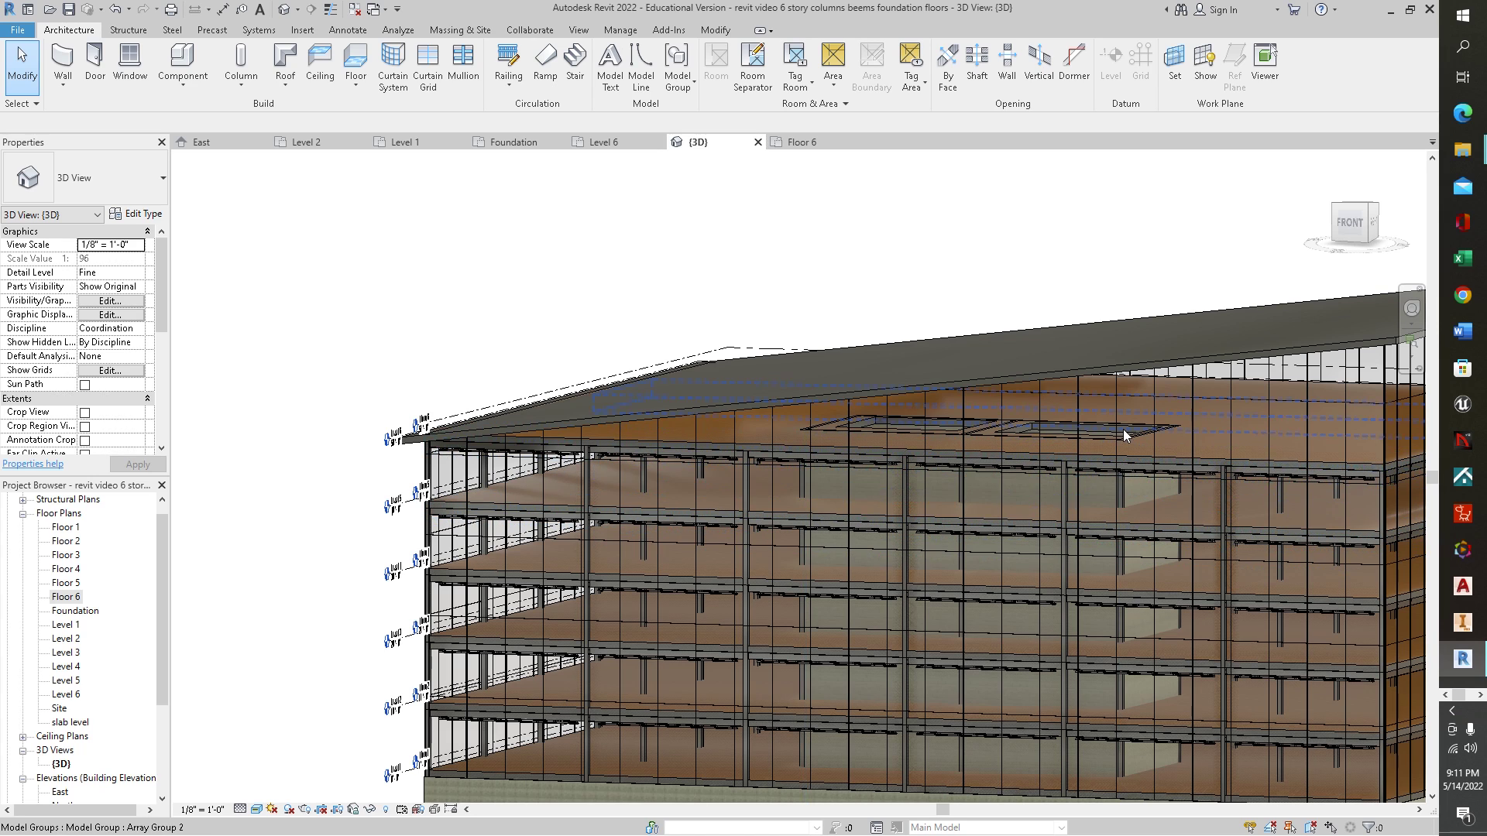
pyautogui.scroll(2, 1121, 433)
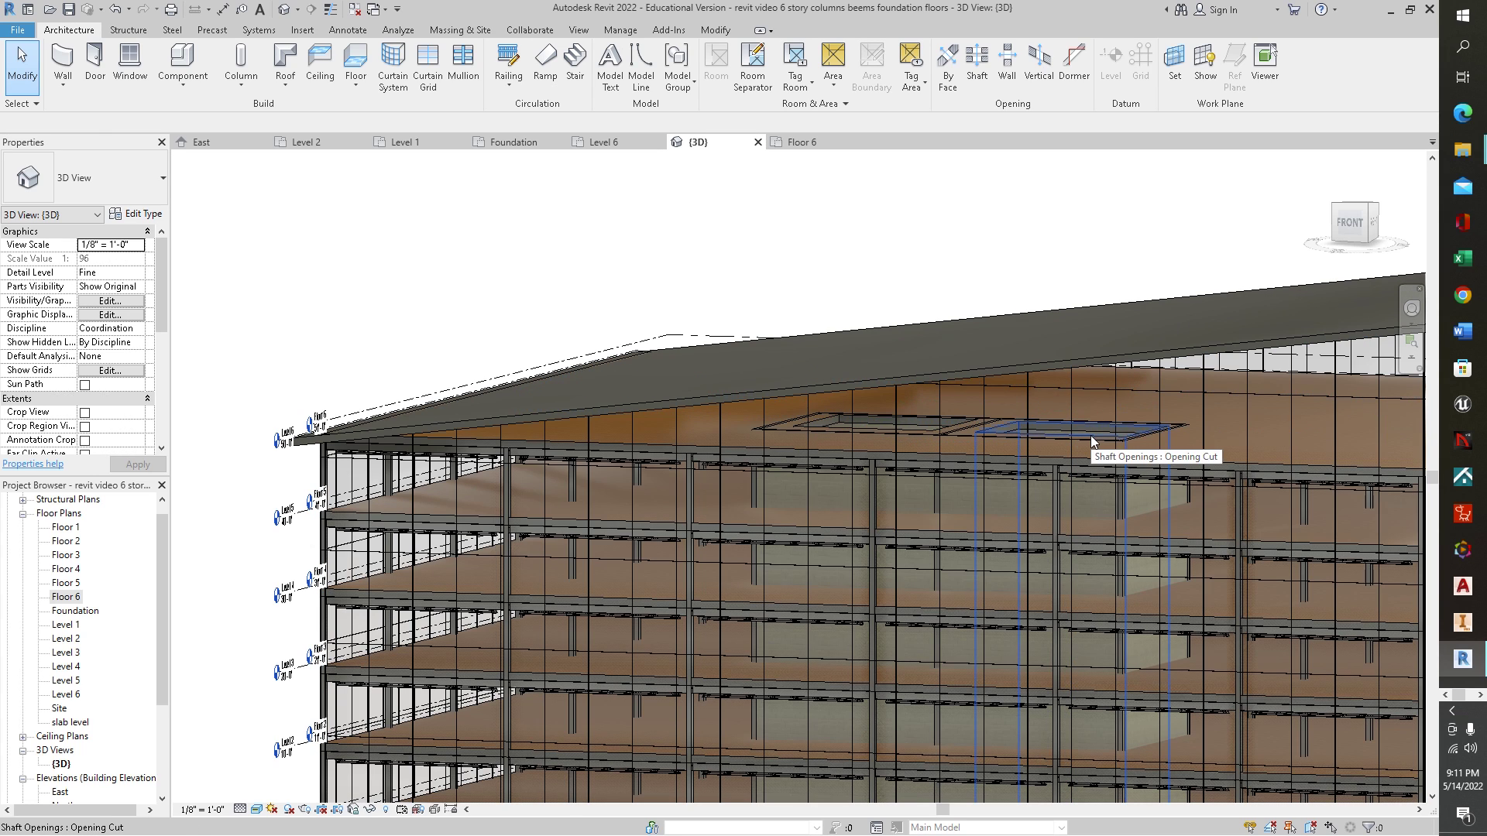
pyautogui.click(1089, 435)
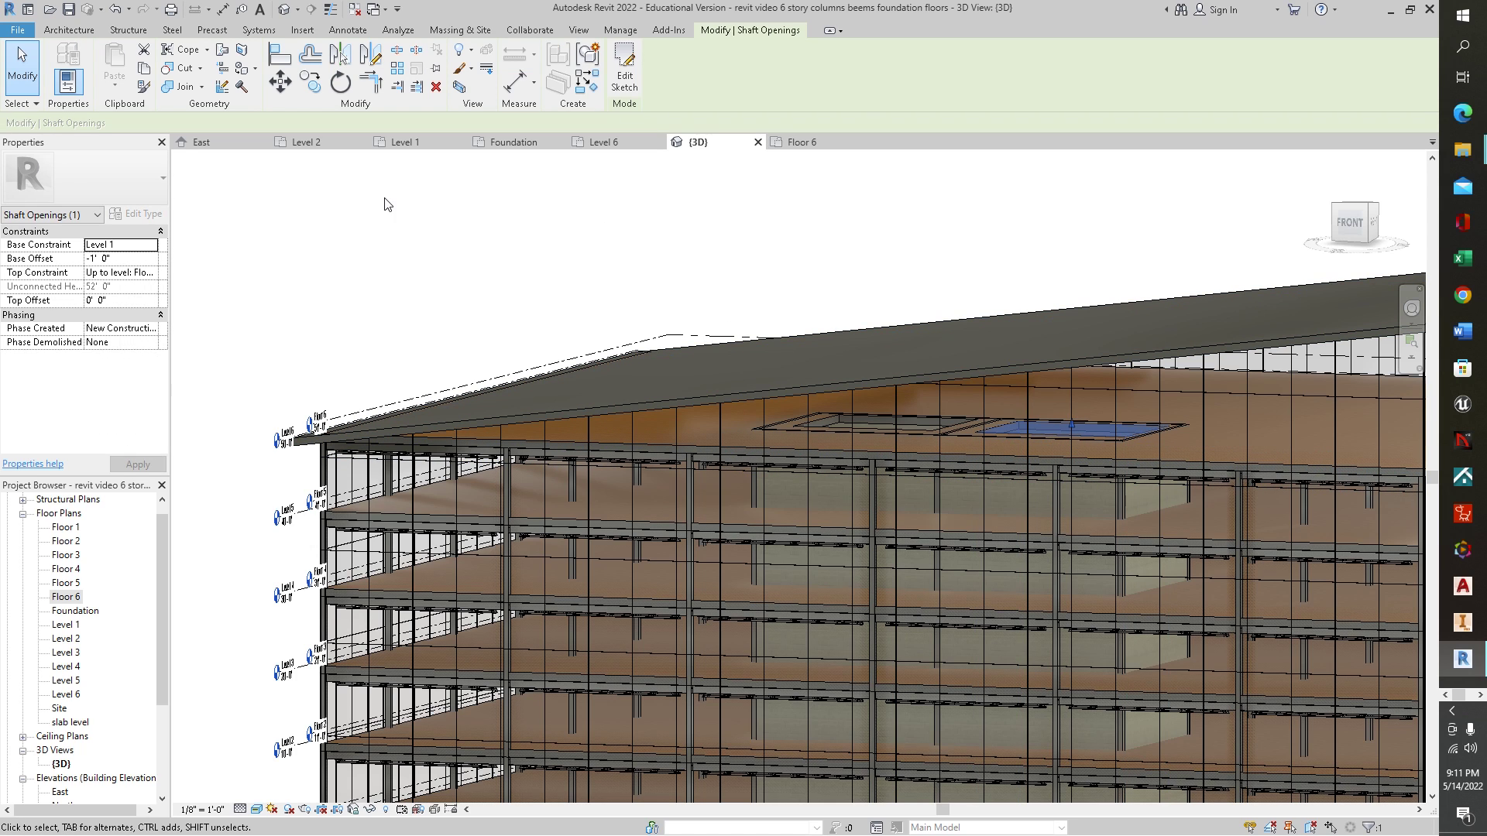
pyautogui.click(72, 30)
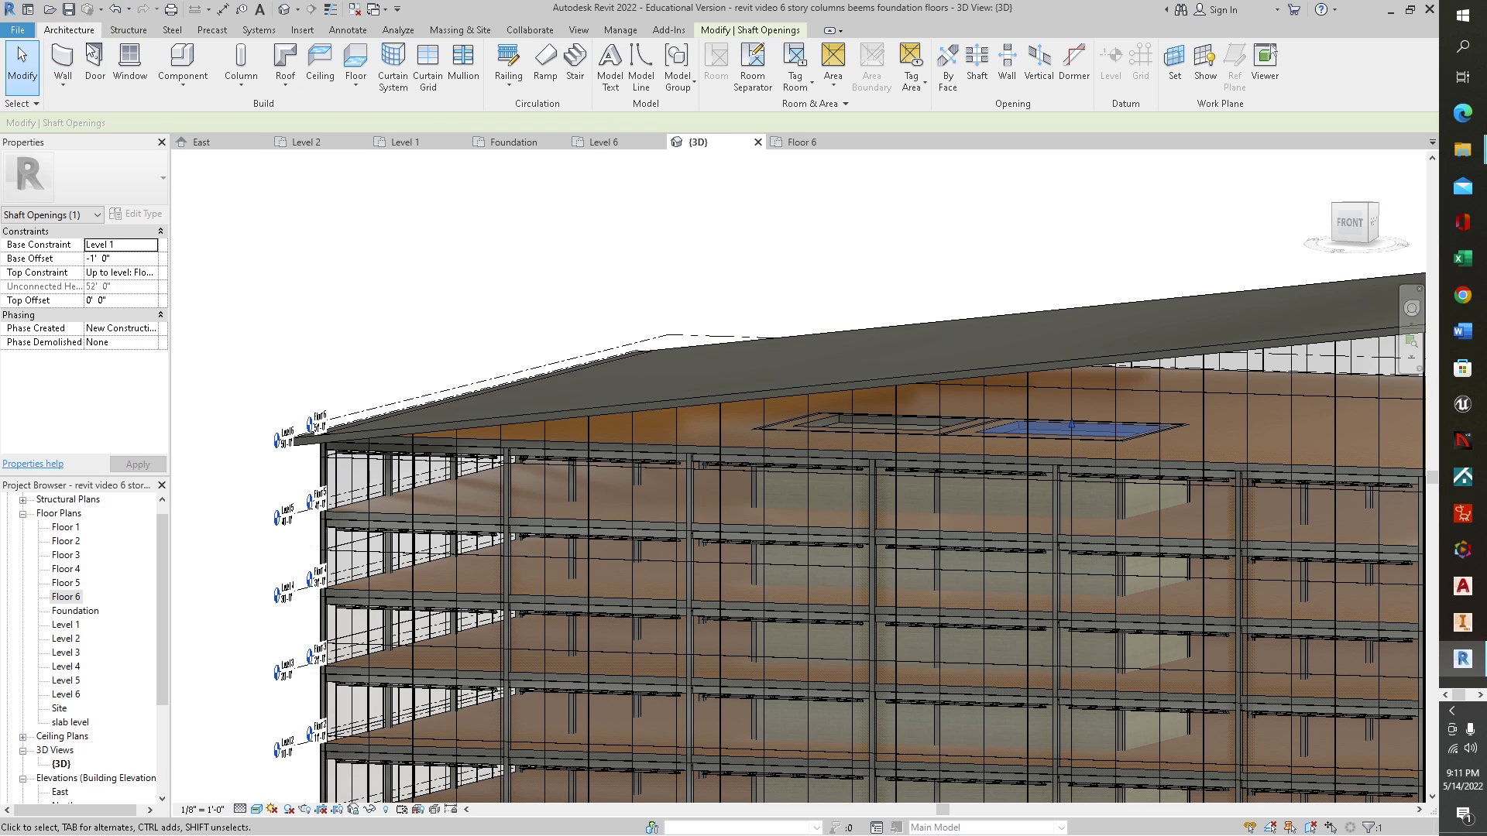
pyautogui.press('Escape')
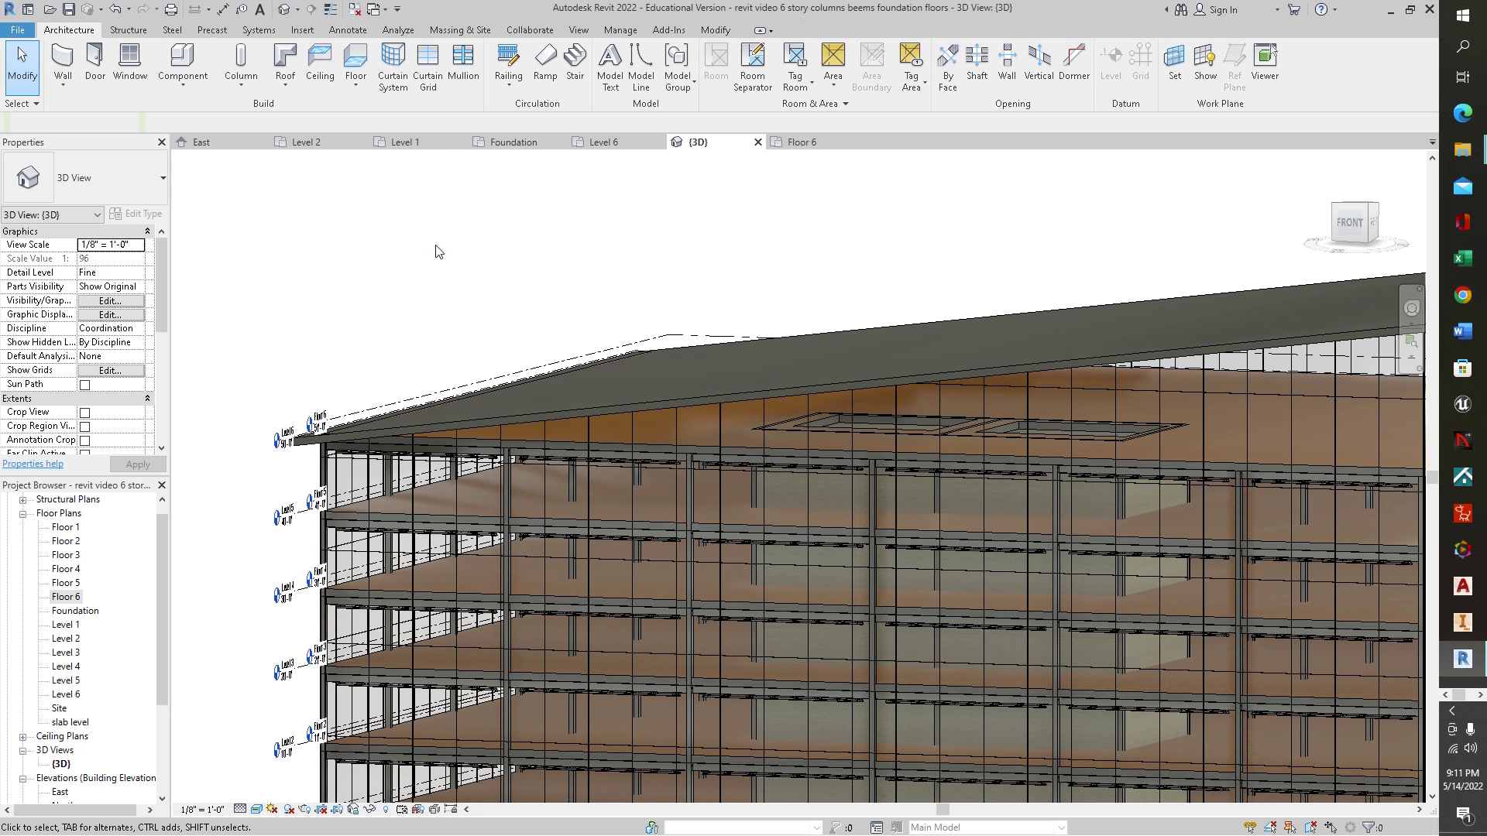
pyautogui.click(1093, 429)
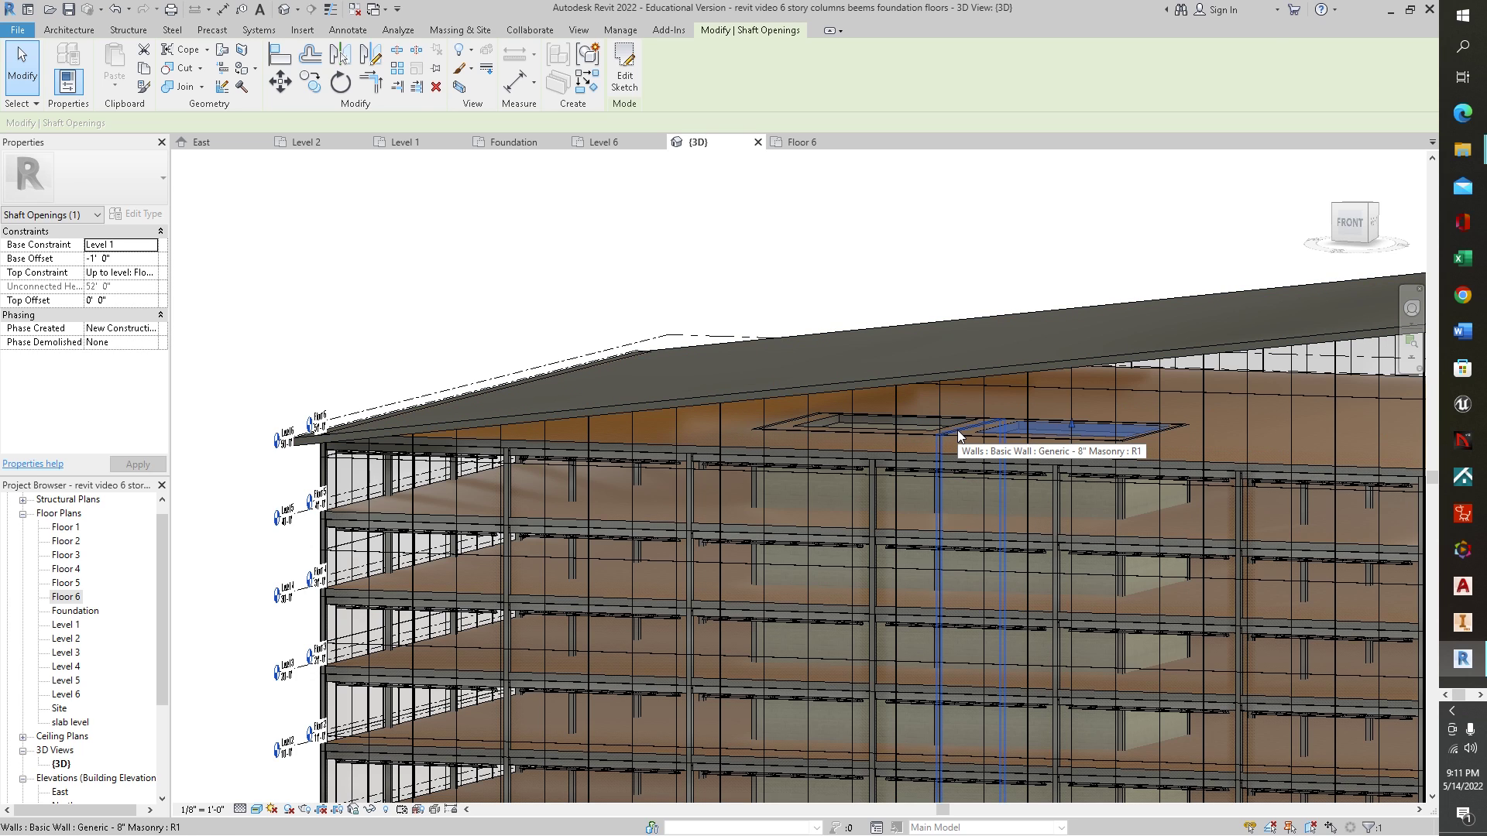
pyautogui.click(634, 229)
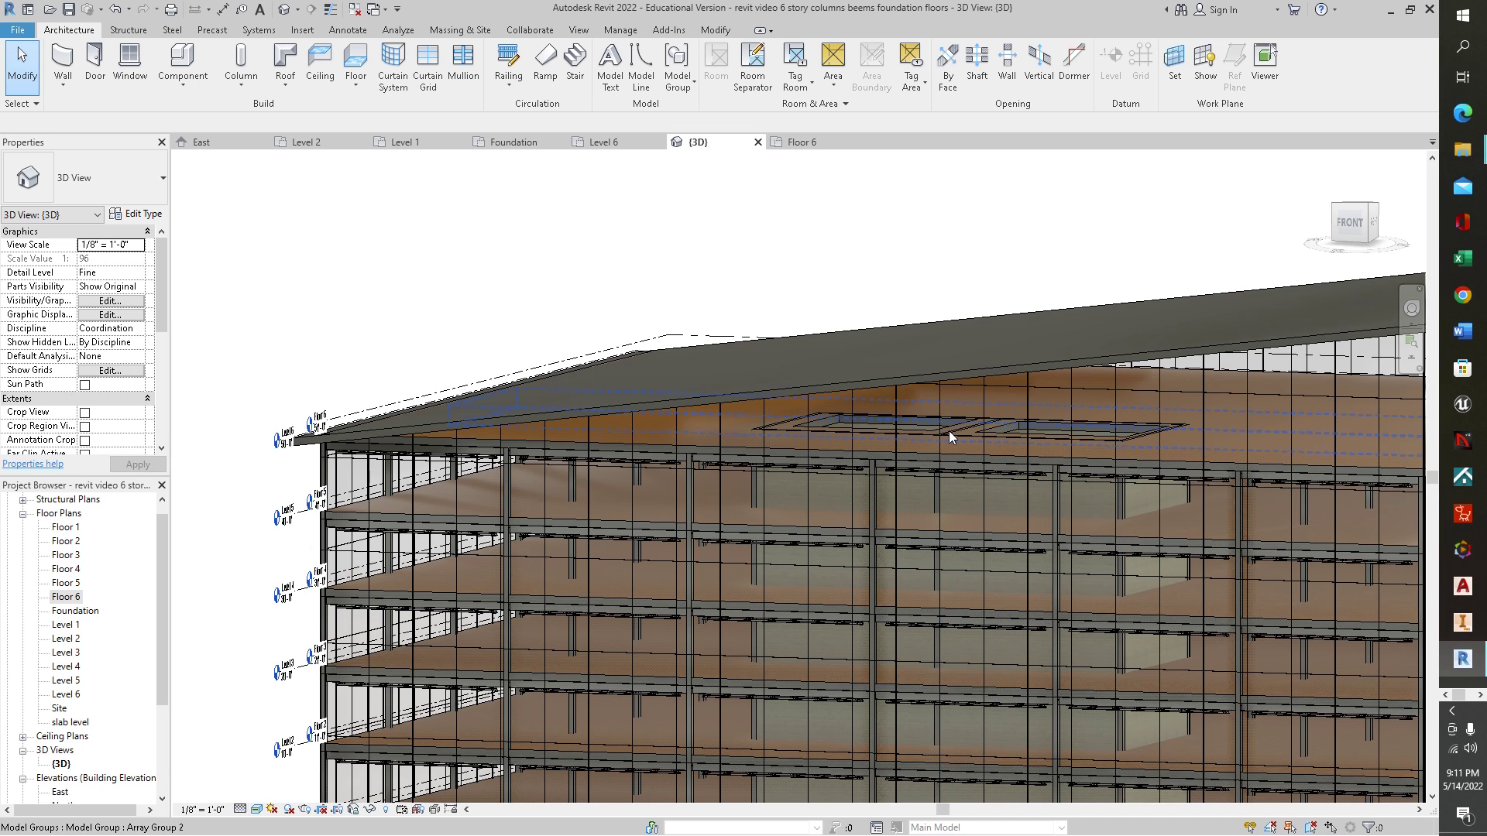
# Attach the tops of the front masonry shaft wall and the adjoining right side shaft wall to the sloped roof
pyautogui.click(967, 492)
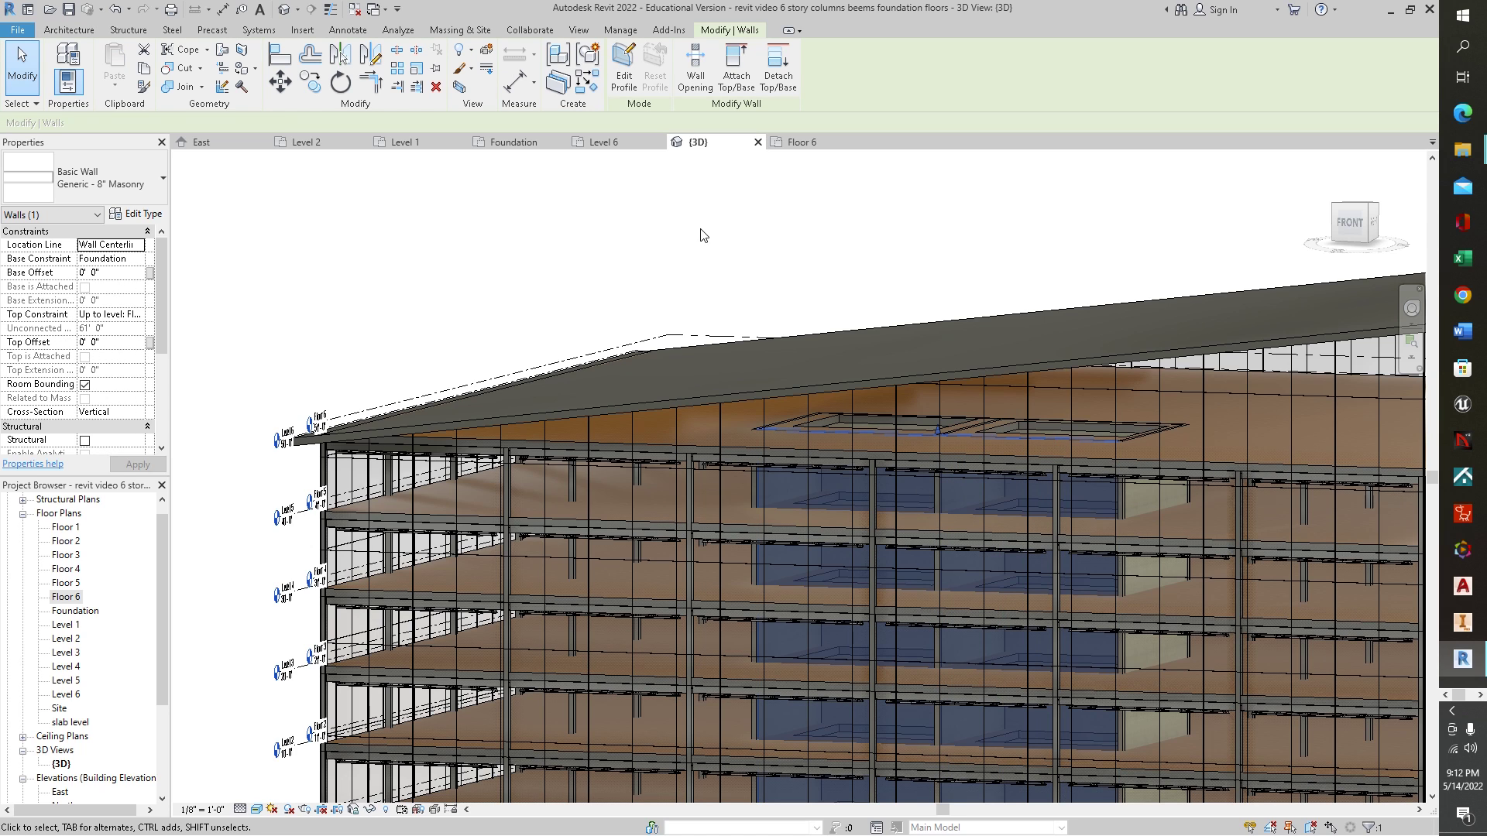
pyautogui.click(737, 58)
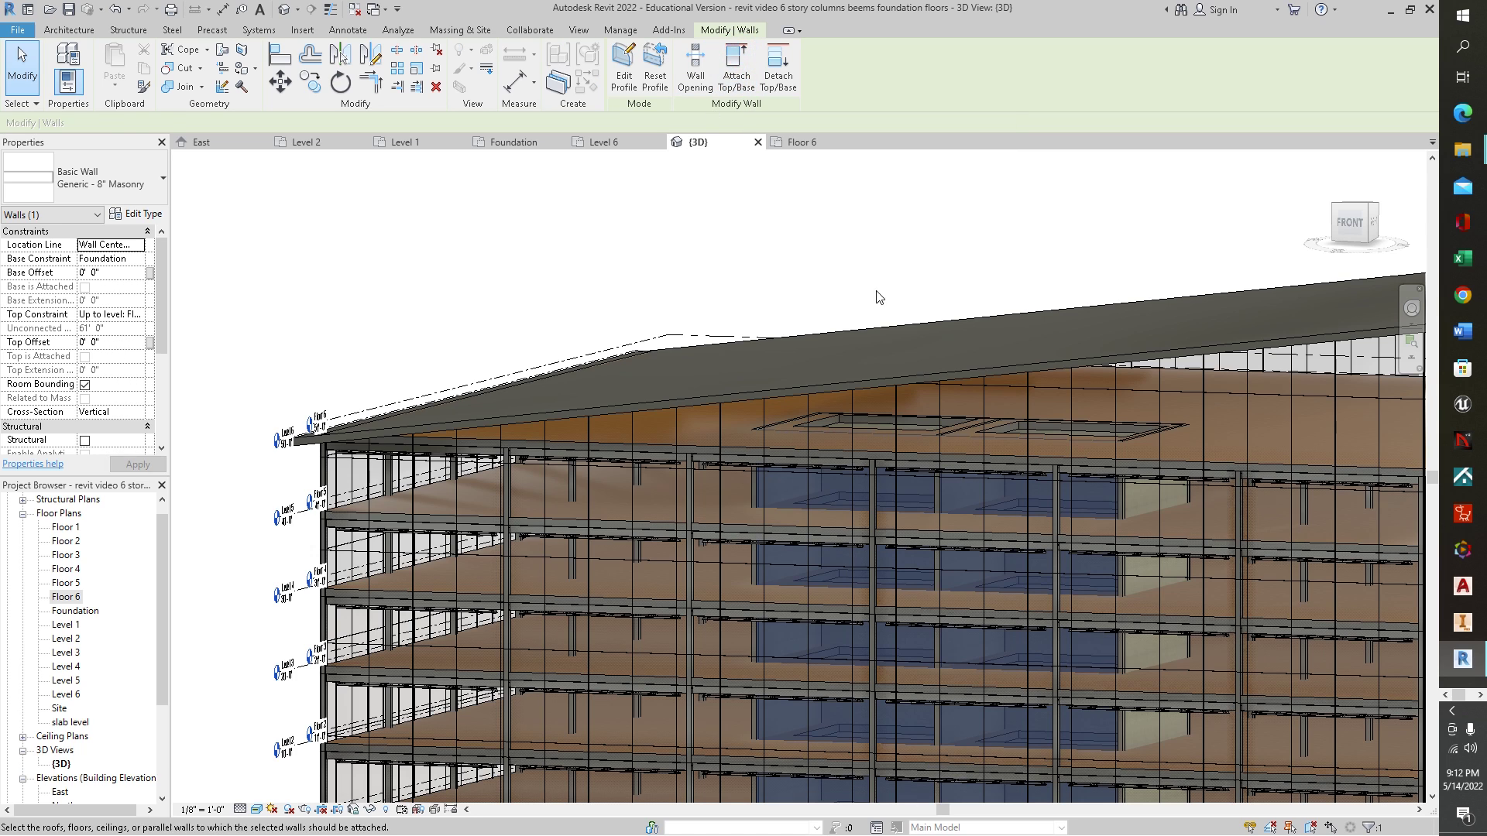
pyautogui.click(944, 371)
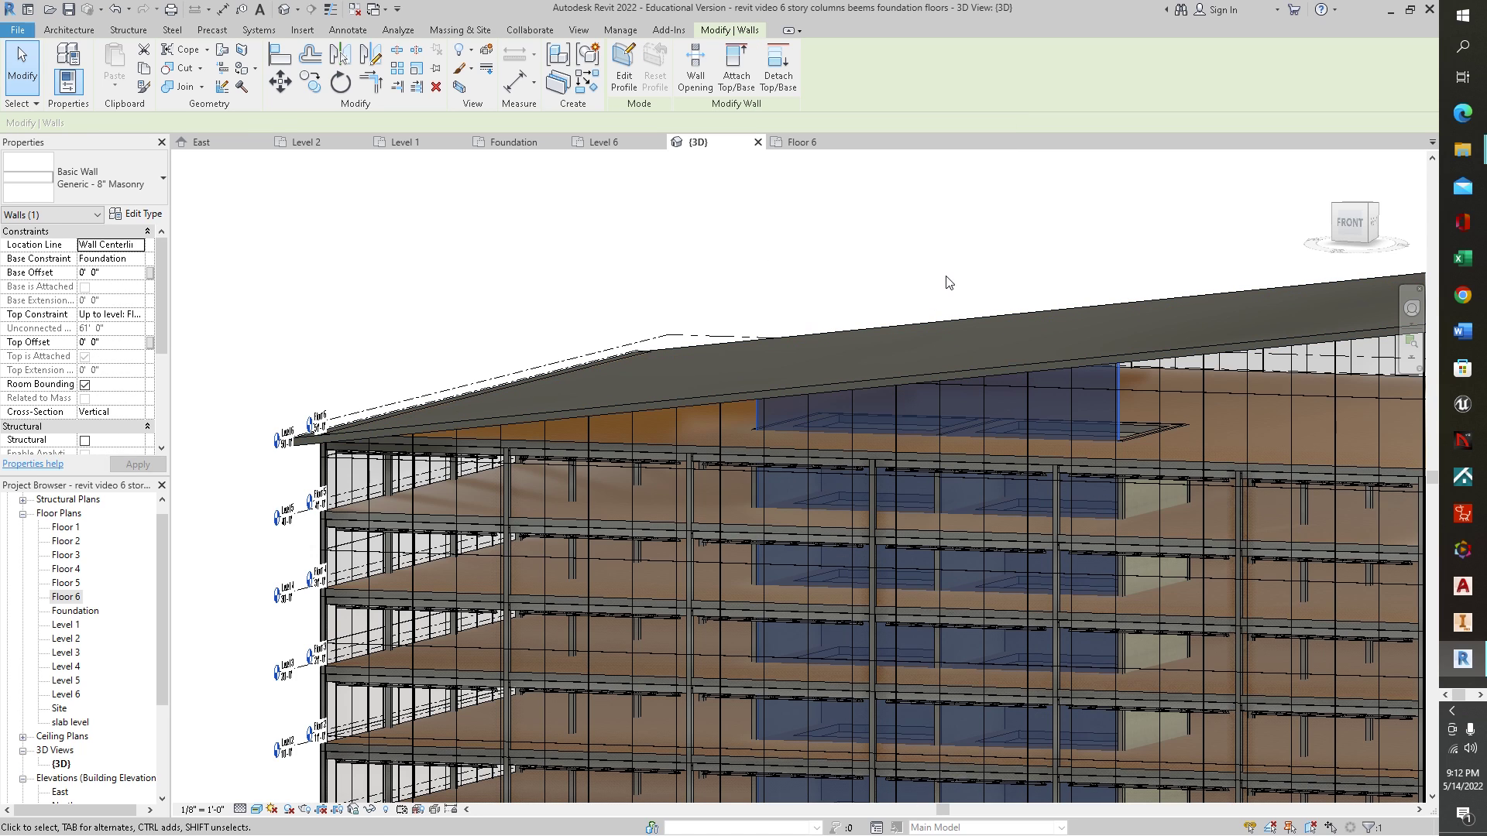
pyautogui.click(1146, 499)
pyautogui.click(736, 62)
pyautogui.click(1155, 345)
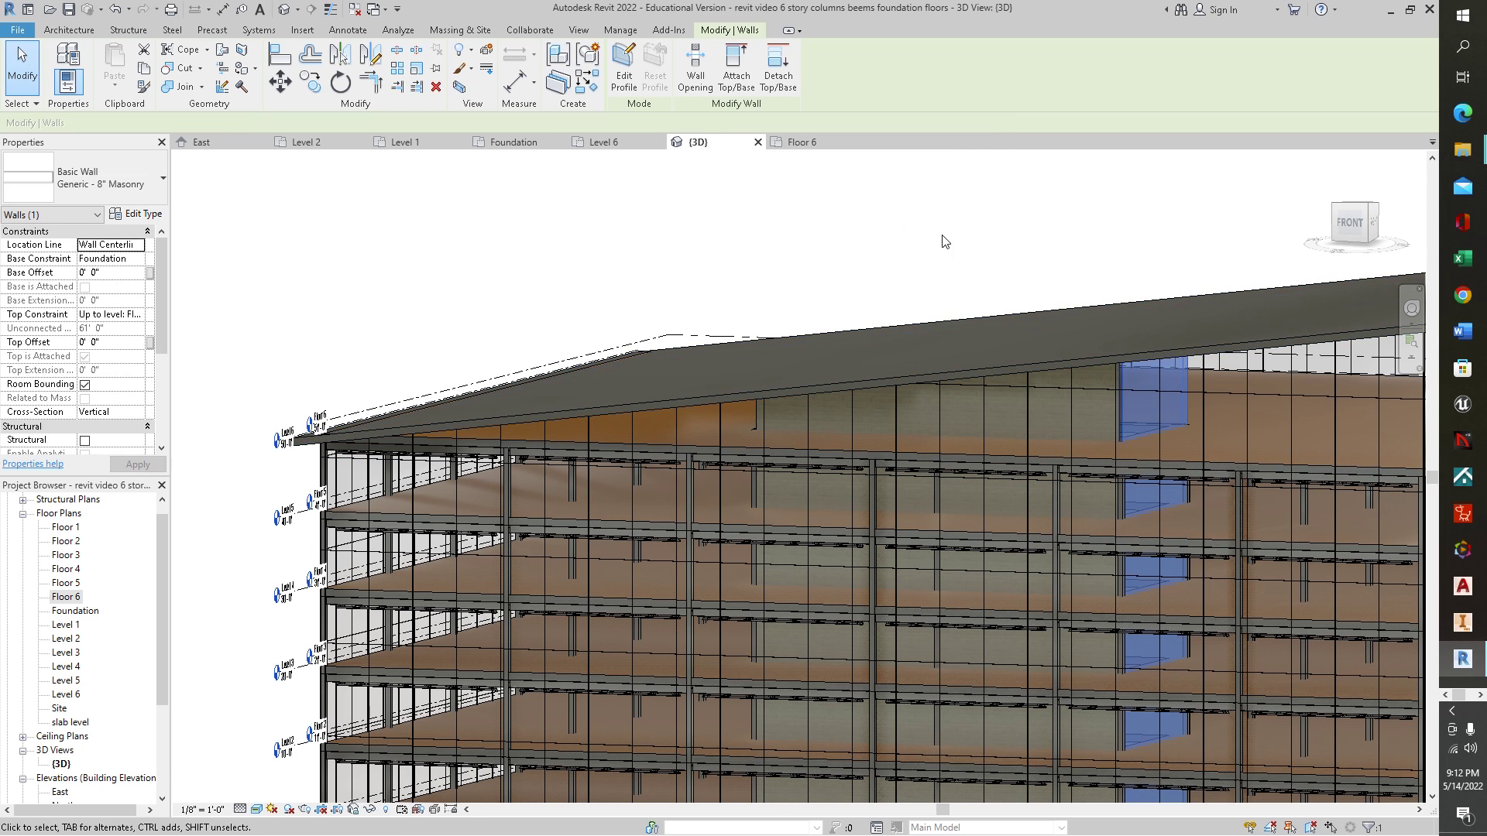
# Attach the top of the back masonry shaft wall to the sloped roof
pyautogui.keyDown('shift'); pyautogui.moveTo(1056, 229); pyautogui.dragTo(500, 205, button='middle'); pyautogui.keyUp('shift')
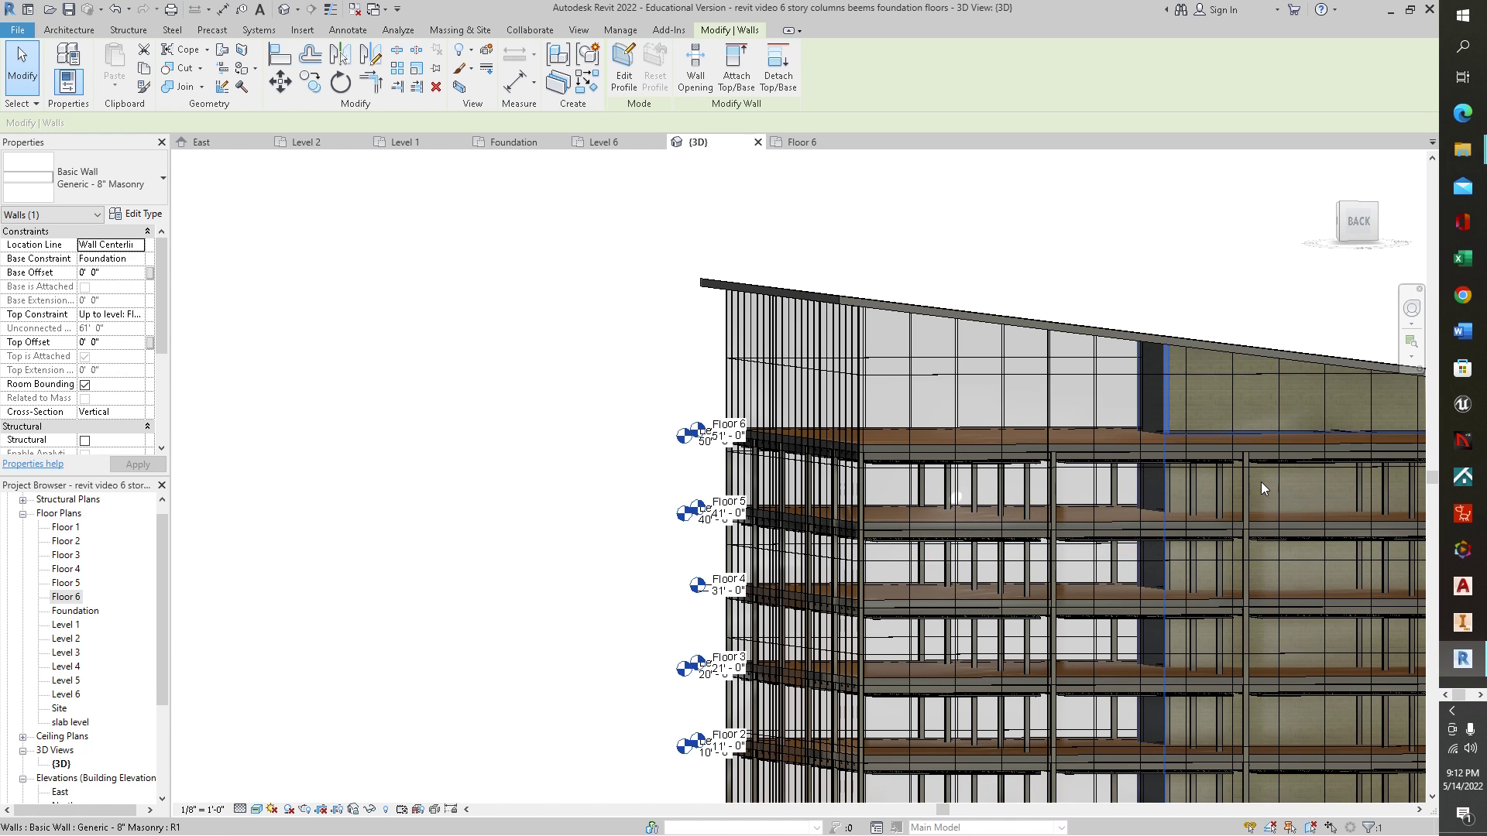
pyautogui.click(1261, 489)
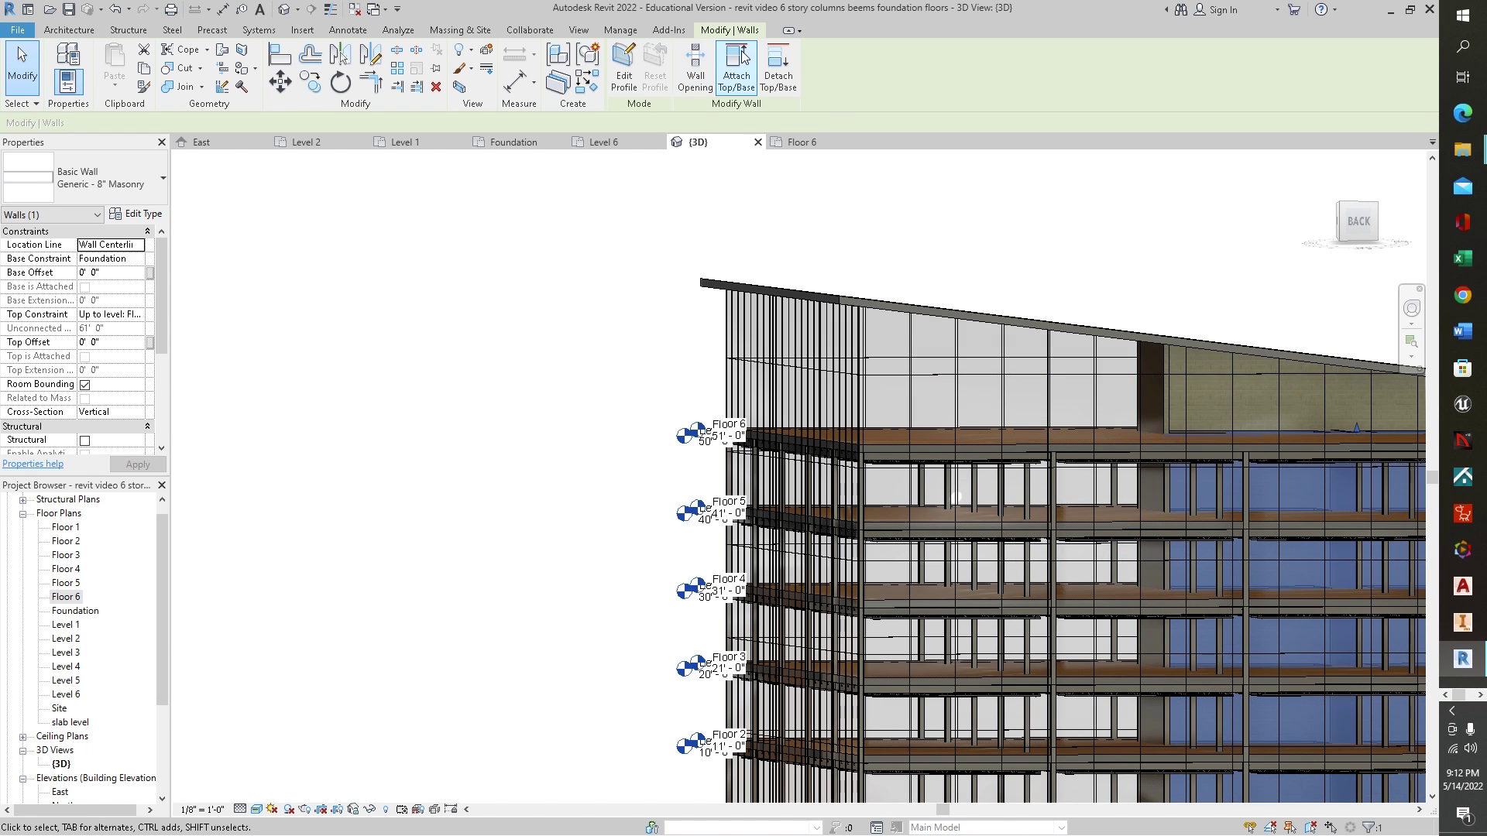
pyautogui.click(1199, 342)
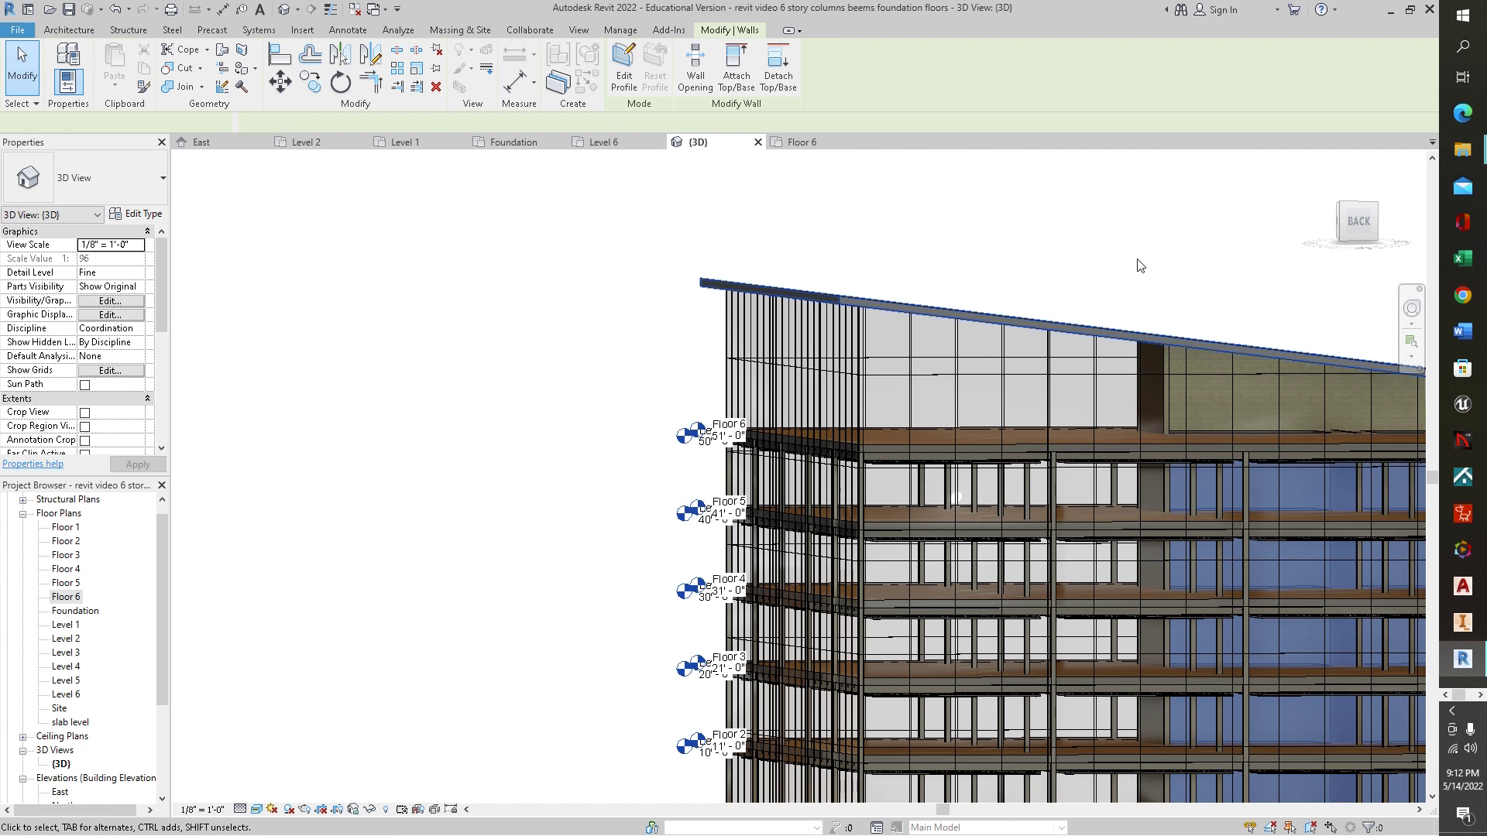
pyautogui.keyDown('shift'); pyautogui.moveTo(1250, 247); pyautogui.dragTo(1309, 279, button='middle'); pyautogui.keyUp('shift')
pyautogui.click(1178, 230)
# Attach the top of the left side masonry shaft wall to the sloped roof
pyautogui.keyDown('shift'); pyautogui.moveTo(1244, 239); pyautogui.dragTo(730, 212, button='middle'); pyautogui.keyUp('shift')
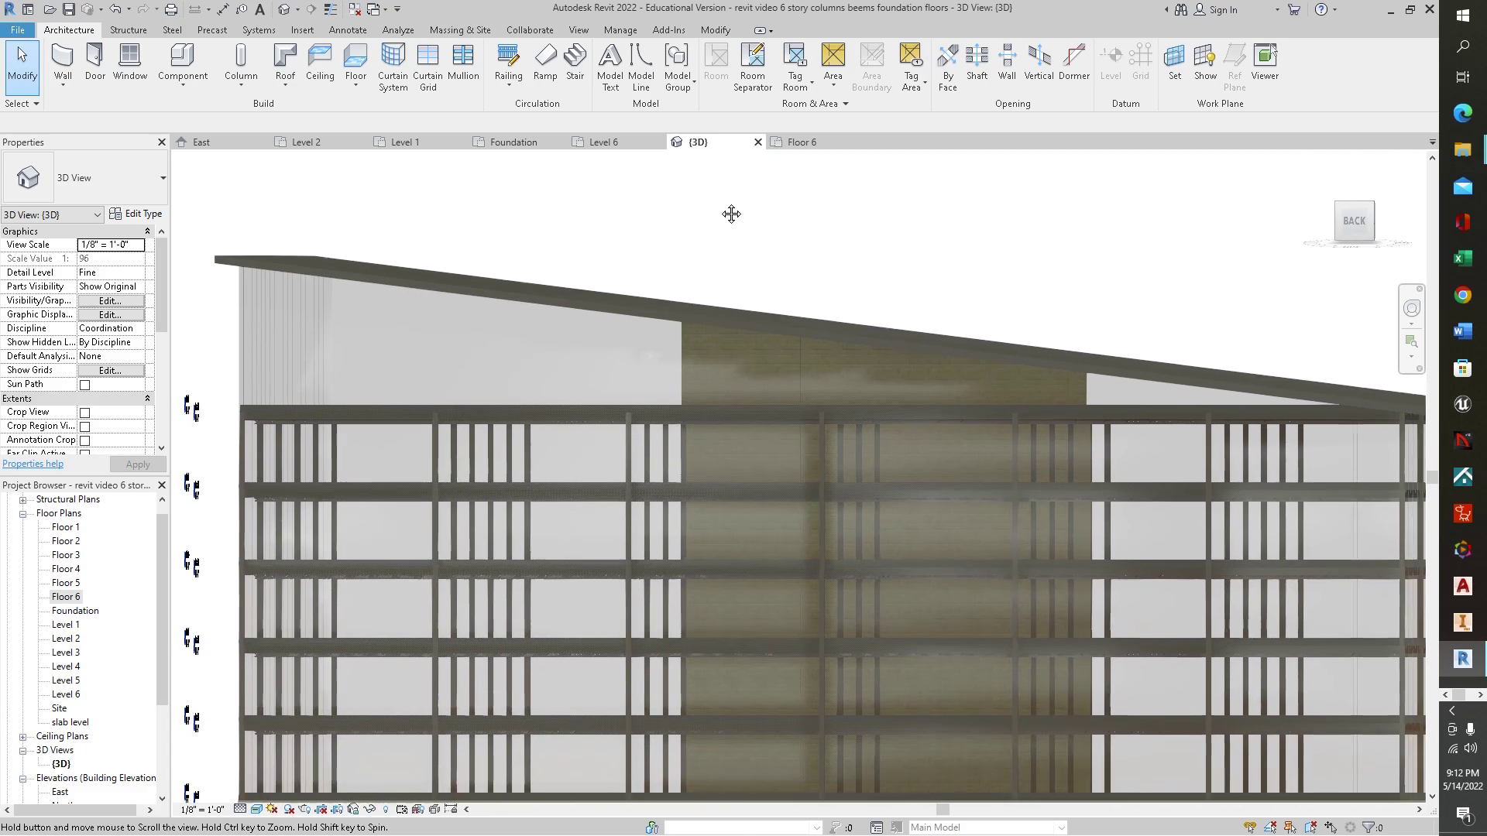
pyautogui.moveTo(1117, 254)
pyautogui.keyDown('shift'); pyautogui.mouseDown(button='middle')
pyautogui.moveTo(1139, 256)
pyautogui.moveTo(1036, 242)
pyautogui.moveTo(1132, 269)
pyautogui.mouseUp(button='middle'); pyautogui.keyUp('shift')
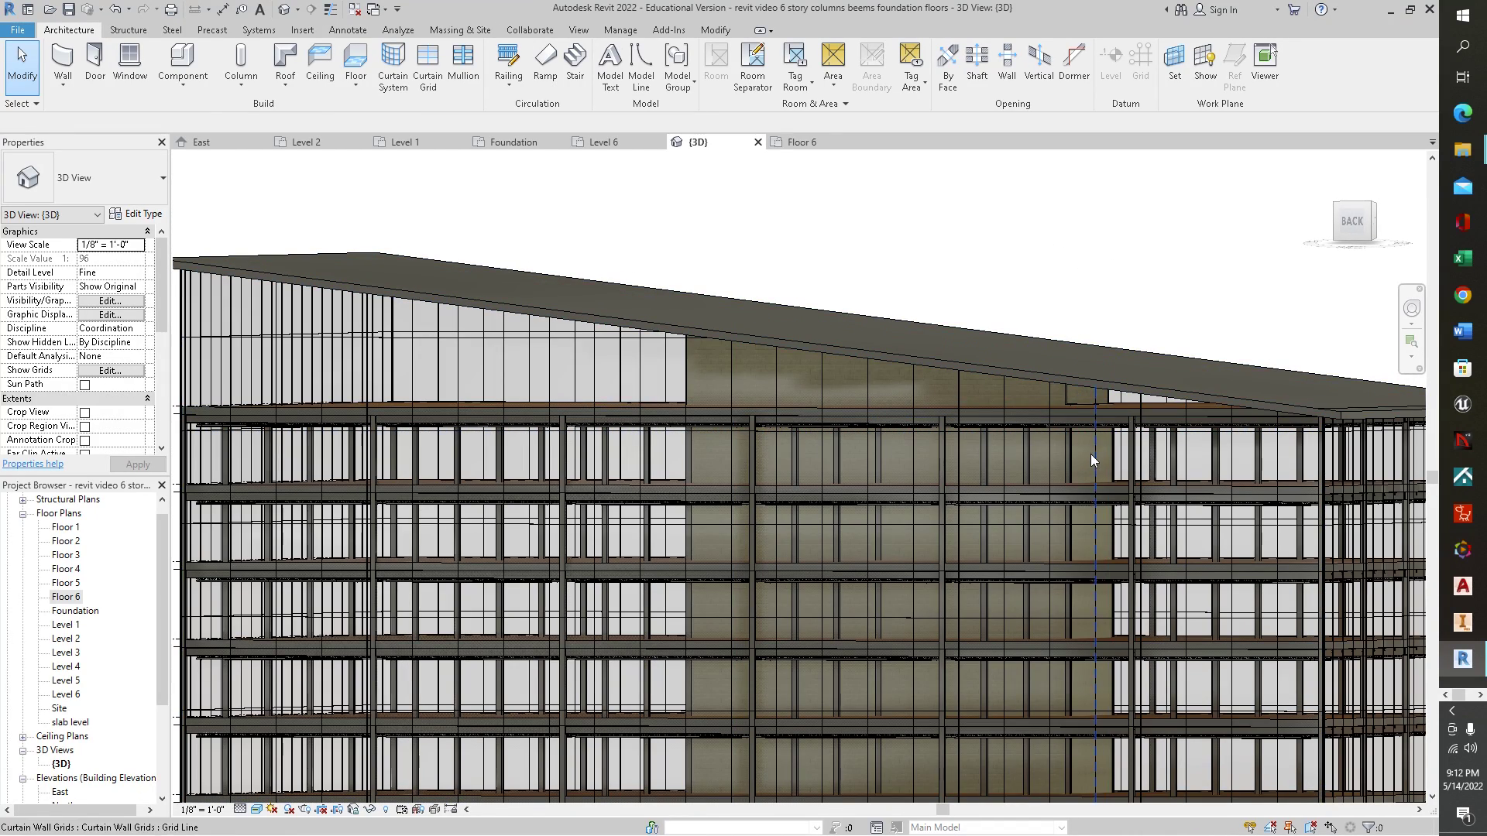
pyautogui.keyDown('shift'); pyautogui.moveTo(1118, 325); pyautogui.dragTo(1022, 434, button='middle'); pyautogui.keyUp('shift')
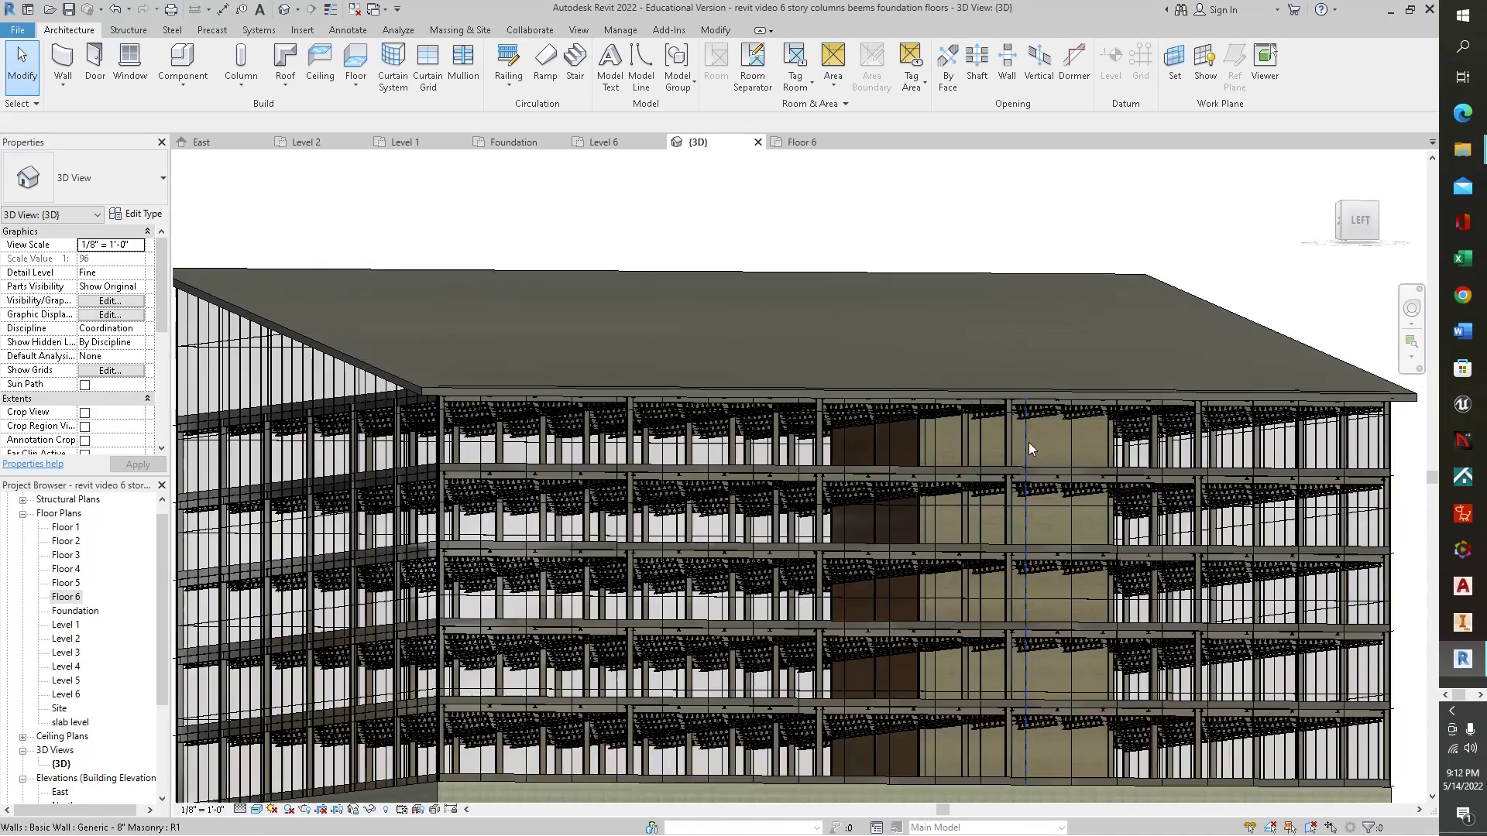
pyautogui.click(1050, 446)
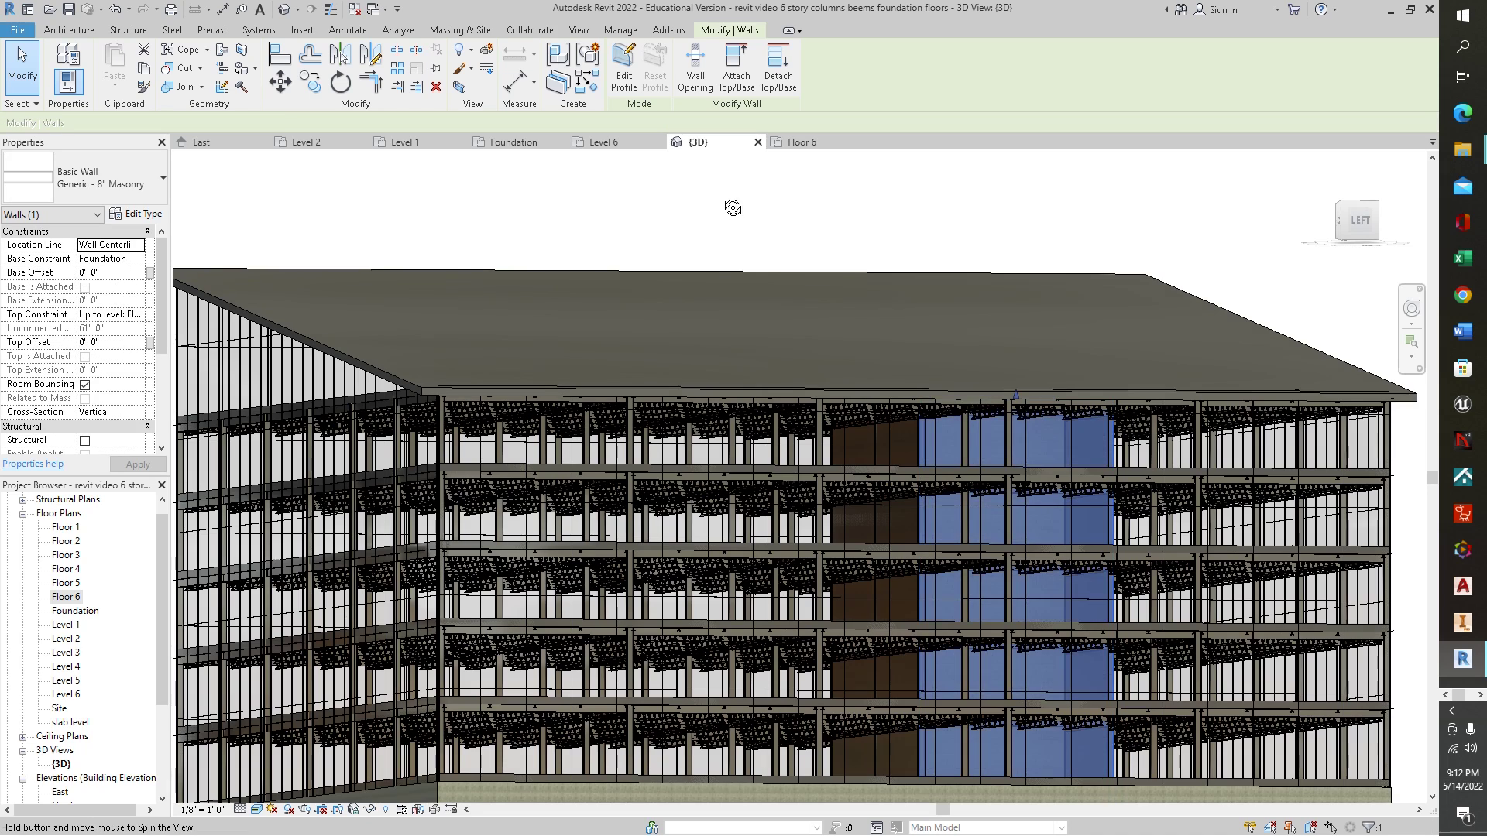
pyautogui.keyDown('shift'); pyautogui.moveTo(726, 202); pyautogui.dragTo(768, 216, button='middle'); pyautogui.keyUp('shift')
pyautogui.click(737, 68)
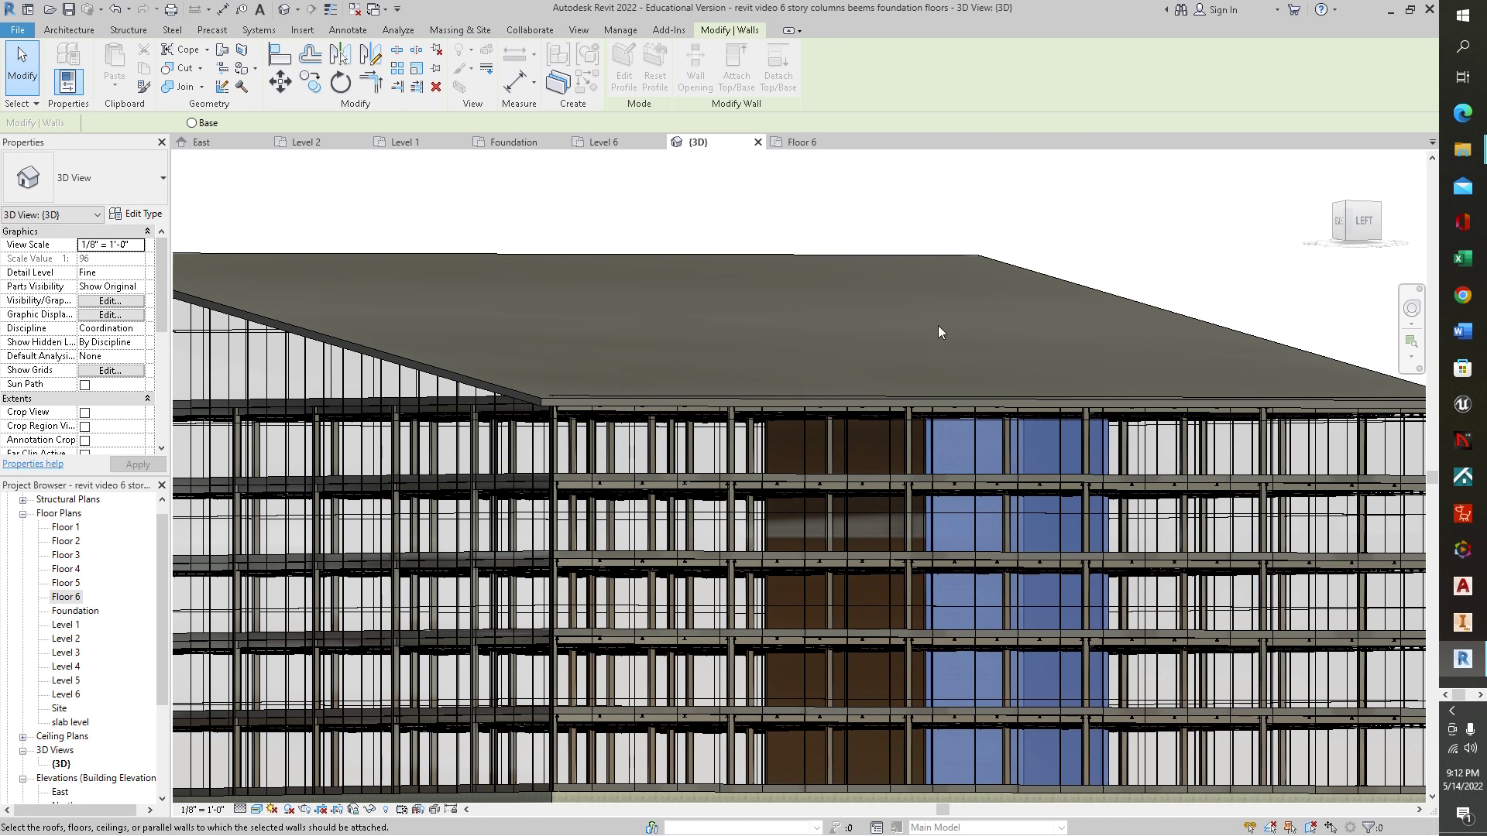
pyautogui.click(500, 393)
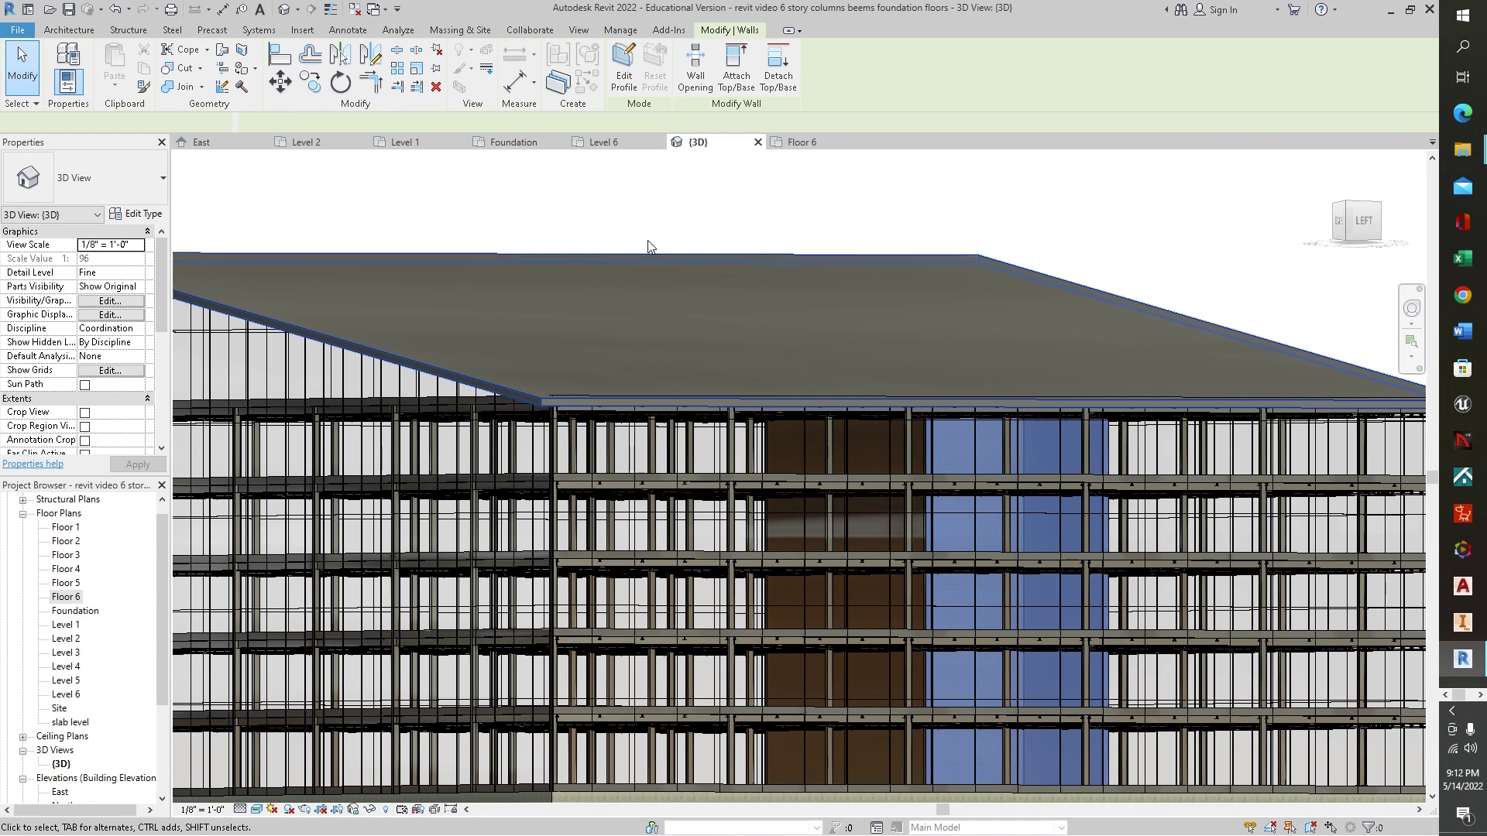
pyautogui.keyDown('shift'); pyautogui.moveTo(562, 205); pyautogui.dragTo(763, 209, button='middle'); pyautogui.keyUp('shift')
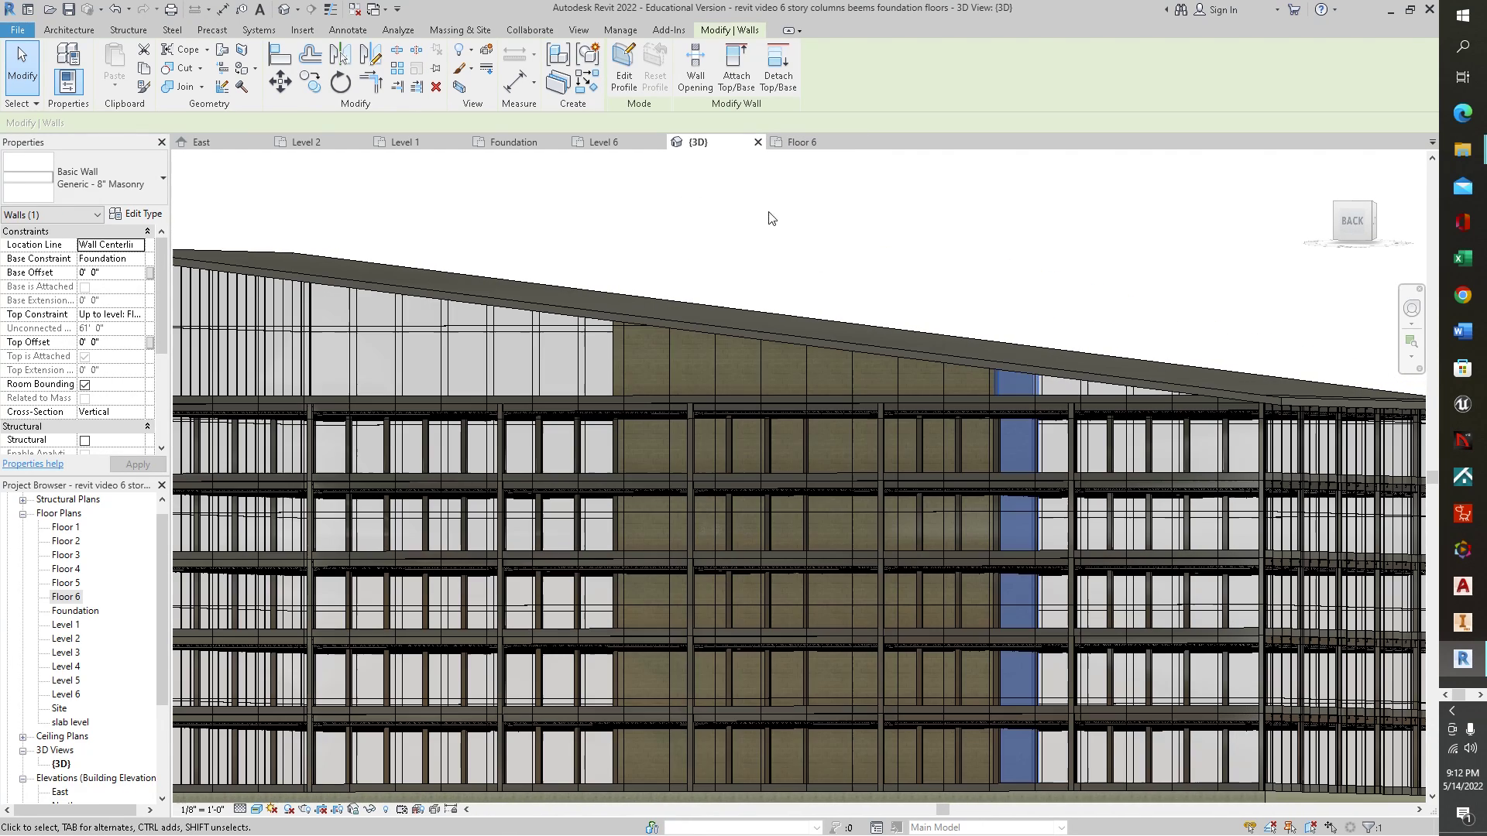
pyautogui.press('Escape')
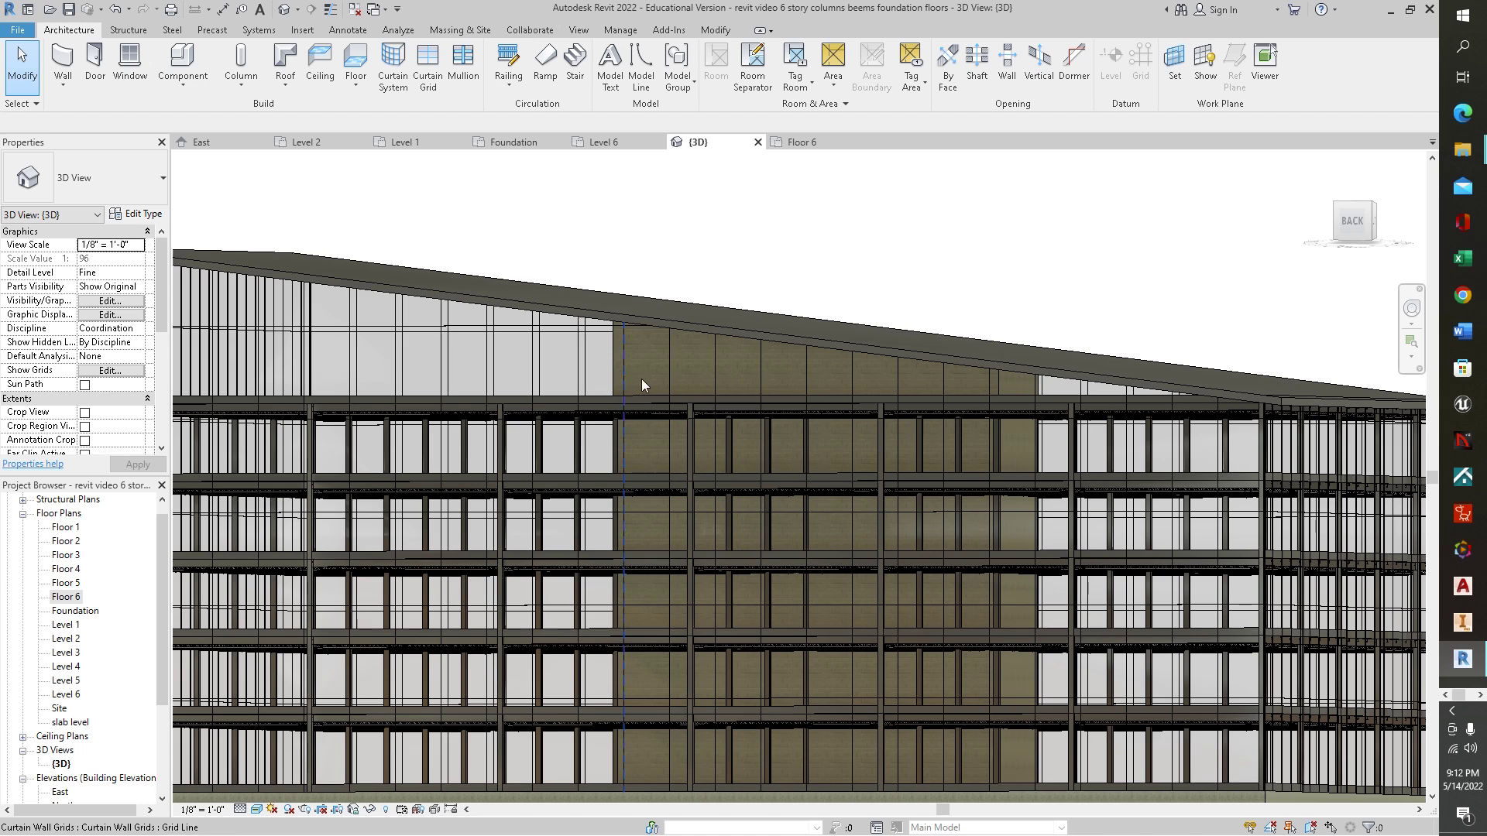